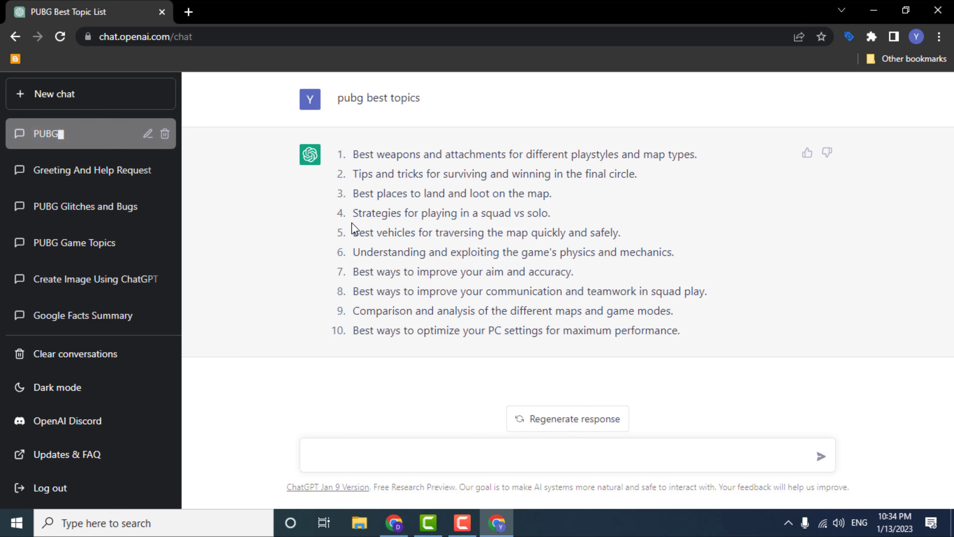
Copy topic 4, "Strategies for playing in a squad vs solo", into the chat prompt, add "write 2.5k words" and send it.
{"action": "left_click_drag", "start_coordinate": [354, 212], "coordinate": [547, 216]}
{"action": "right_click", "coordinate": [525, 213]}
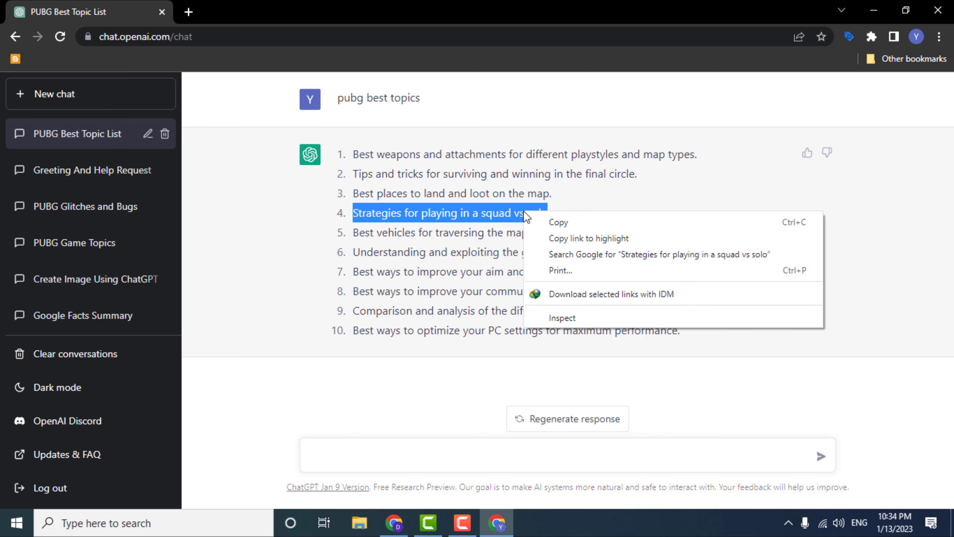
{"action": "left_click", "coordinate": [531, 222]}
{"action": "left_click", "coordinate": [456, 459]}
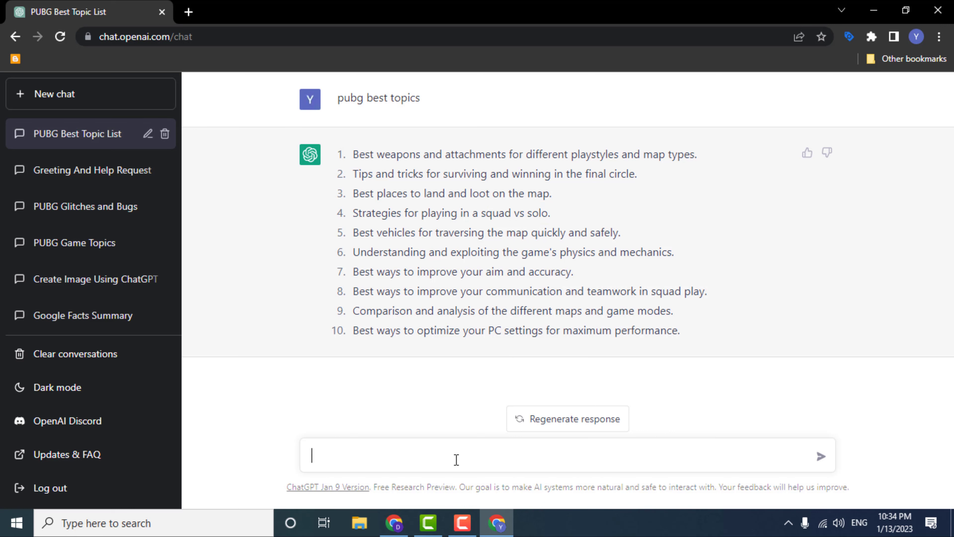
{"action": "right_click", "coordinate": [456, 457]}
{"action": "left_click", "coordinate": [497, 330]}
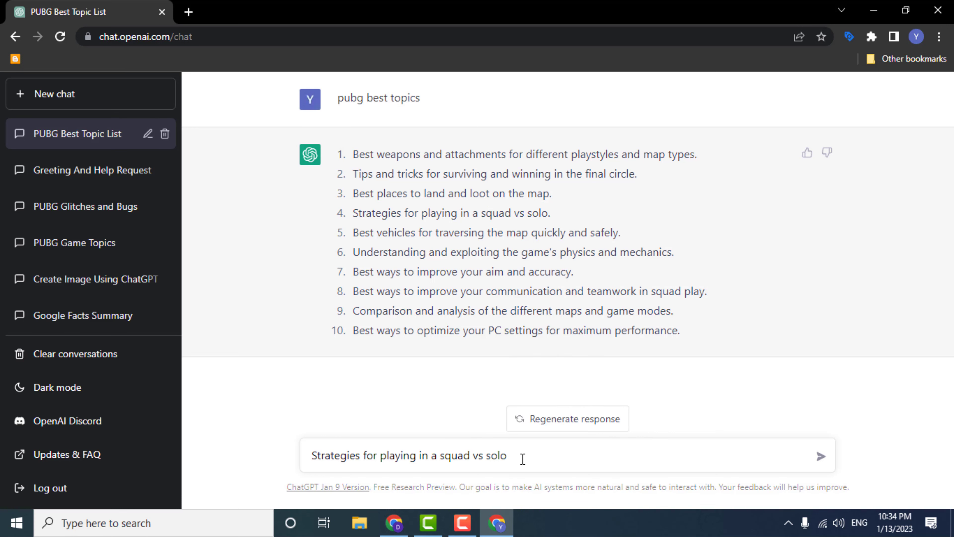
{"action": "type", "text": "write 2.5k words"}
{"action": "key", "text": "Return"}
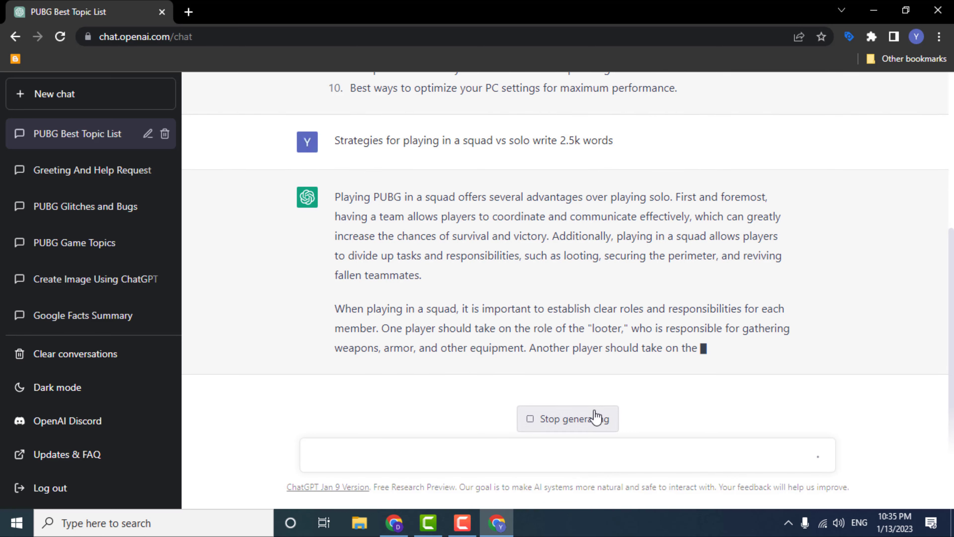
Switch to Blogger, open the draft "Bugs and glitches PUBG" for editing, and examine its title and introductory paragraph.
{"action": "left_click", "coordinate": [395, 523]}
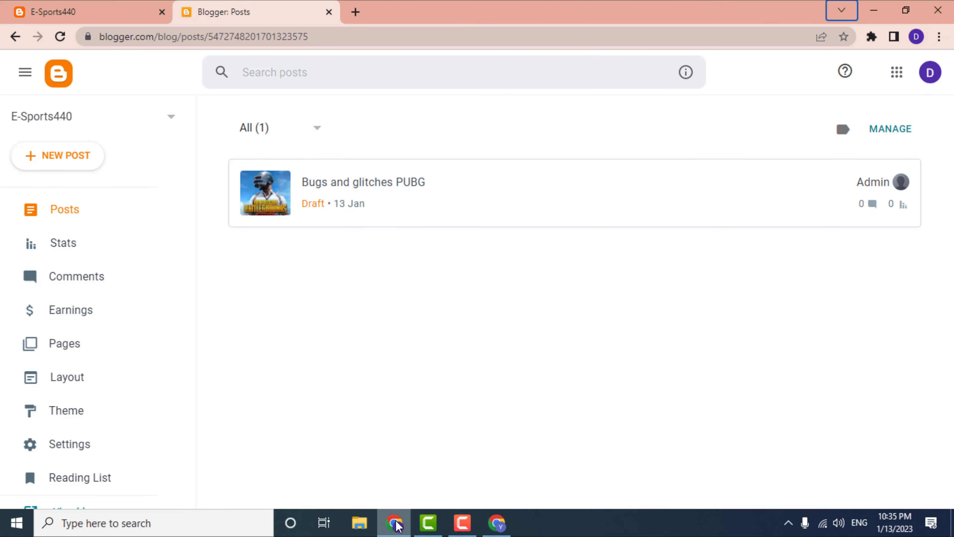
{"action": "left_click", "coordinate": [355, 186]}
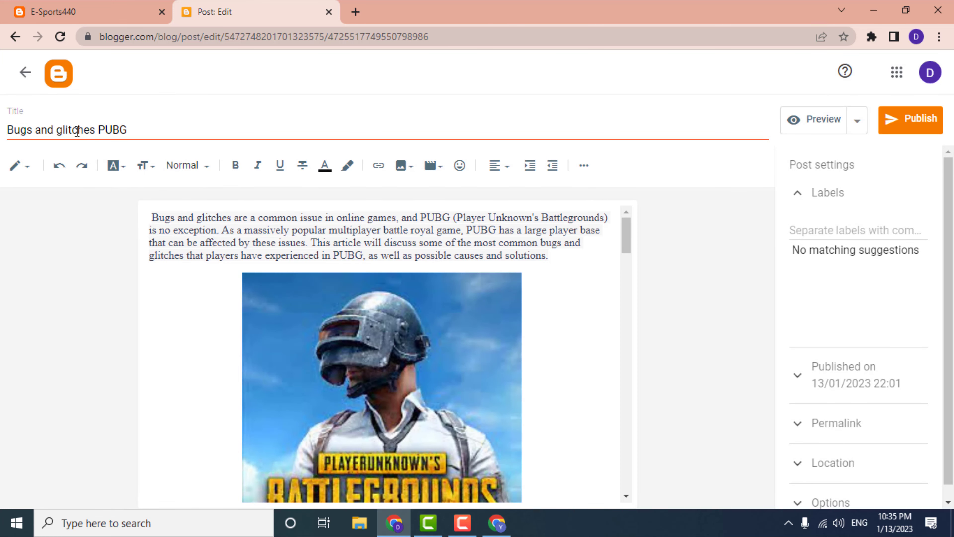
{"action": "left_click_drag", "start_coordinate": [8, 128], "coordinate": [110, 128]}
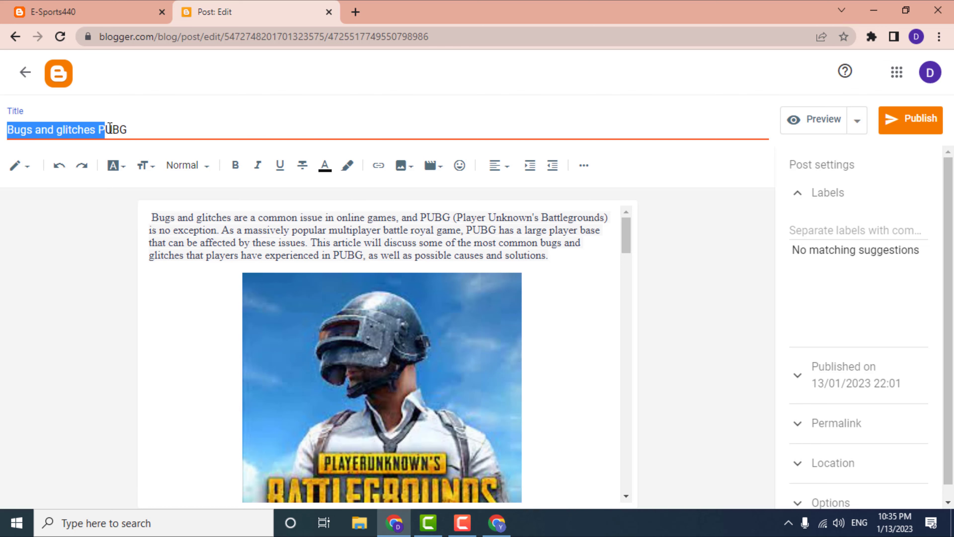
{"action": "left_click", "coordinate": [144, 128]}
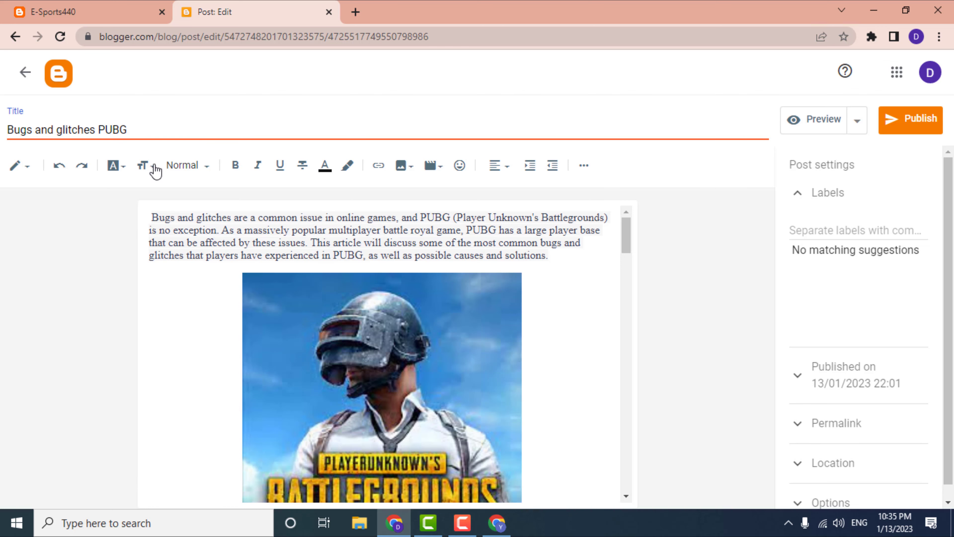
{"action": "left_click_drag", "start_coordinate": [161, 217], "coordinate": [550, 260]}
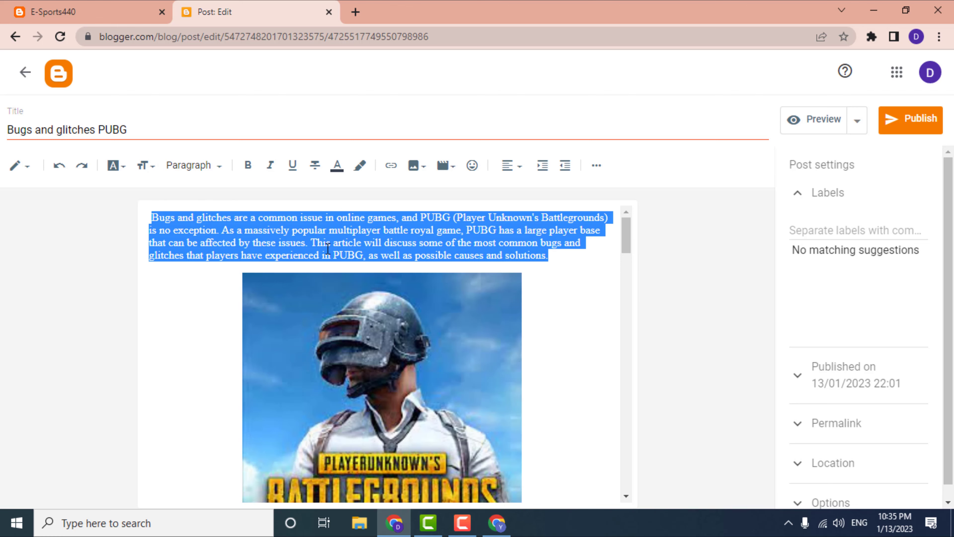
Review the draft's numbered section headings, paragraphs and images from Rubber Banding through to the conclusion.
{"action": "scroll", "coordinate": [303, 258], "scroll_direction": "down", "scroll_amount": 10}
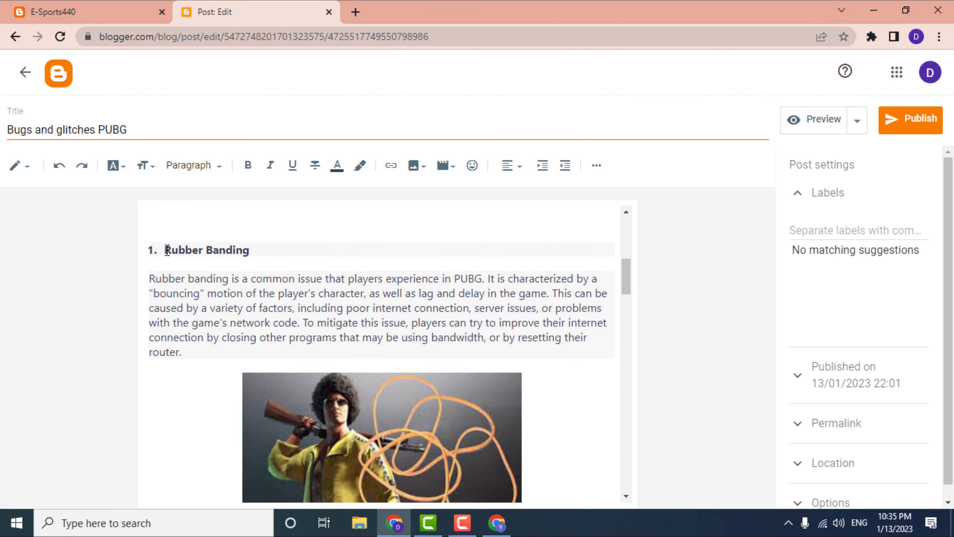
{"action": "left_click_drag", "start_coordinate": [168, 250], "coordinate": [253, 251]}
{"action": "scroll", "coordinate": [252, 275], "scroll_direction": "down", "scroll_amount": 5}
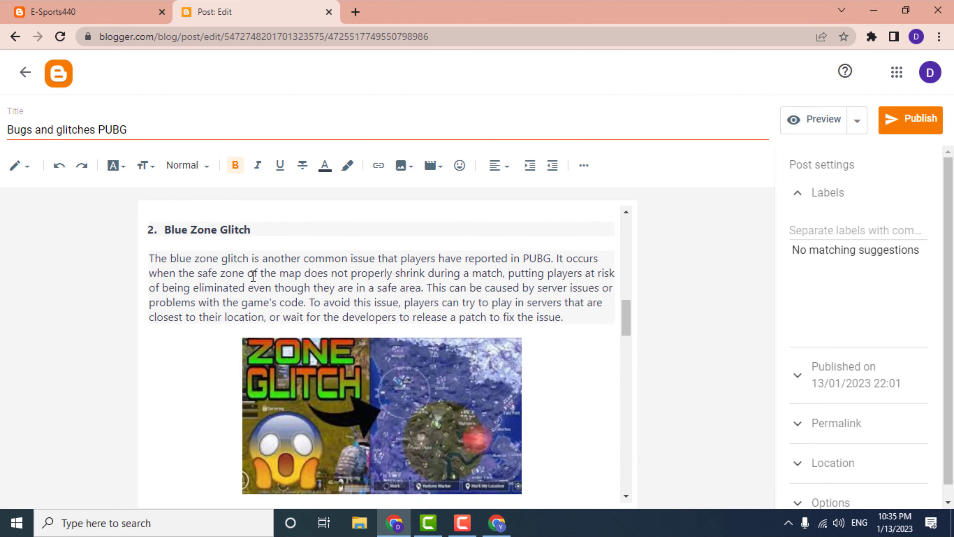
{"action": "scroll", "coordinate": [263, 296], "scroll_direction": "down", "scroll_amount": 5}
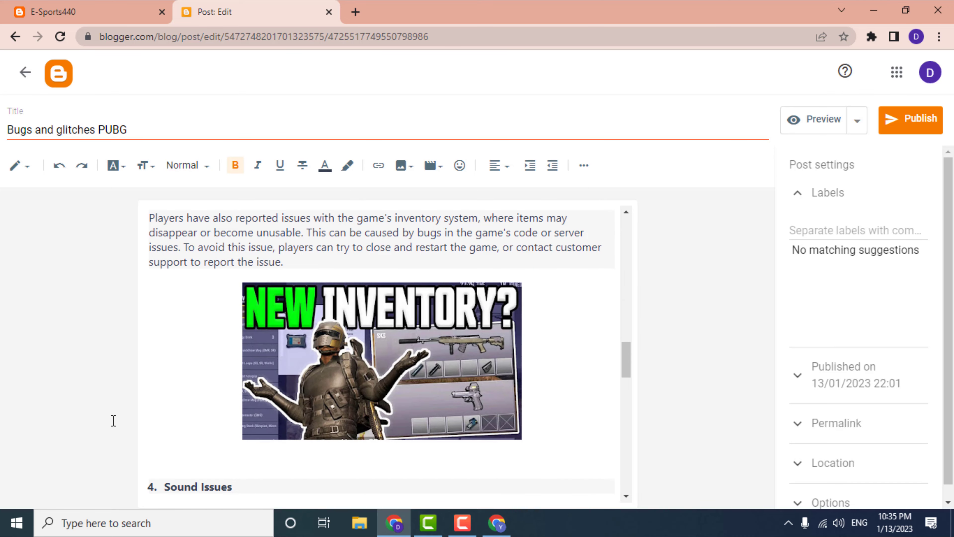
{"action": "scroll", "coordinate": [379, 346], "scroll_direction": "down", "scroll_amount": 5}
{"action": "scroll", "coordinate": [359, 318], "scroll_direction": "down", "scroll_amount": 5}
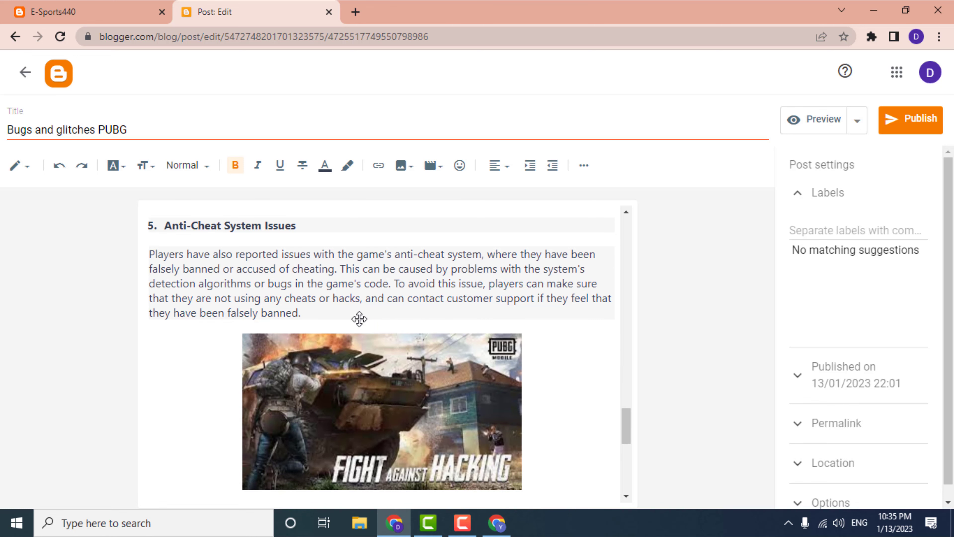
{"action": "scroll", "coordinate": [357, 330], "scroll_direction": "down", "scroll_amount": 5}
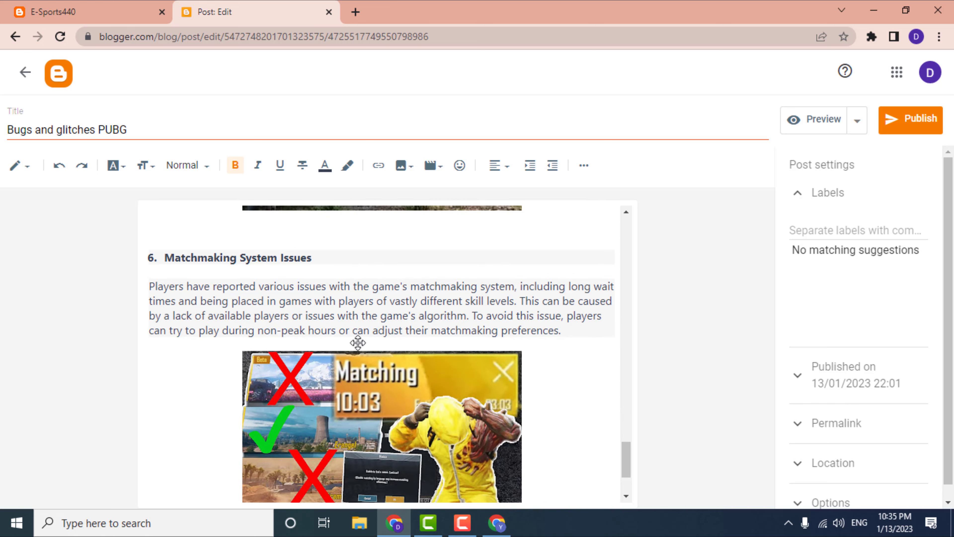
{"action": "scroll", "coordinate": [357, 342], "scroll_direction": "down", "scroll_amount": 3}
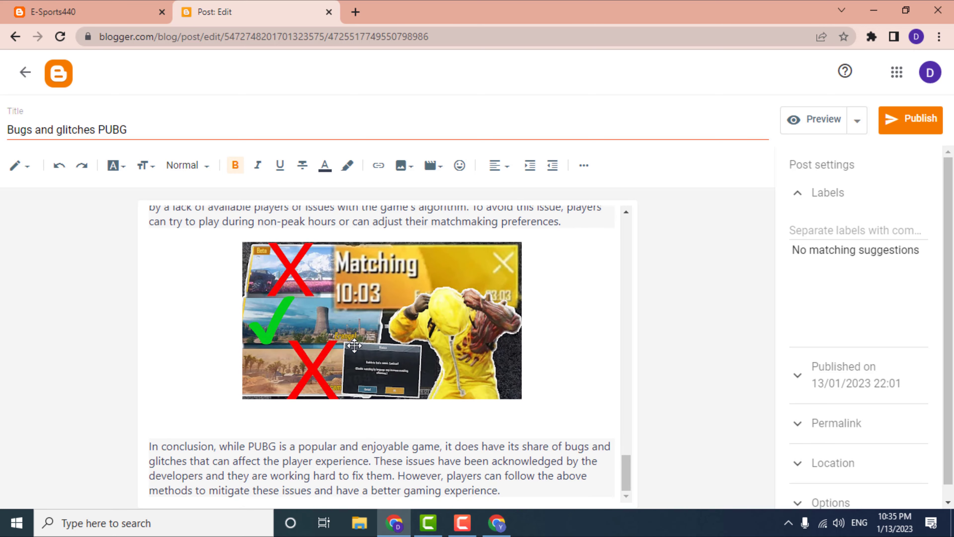
{"action": "scroll", "coordinate": [354, 345], "scroll_direction": "up", "scroll_amount": 20}
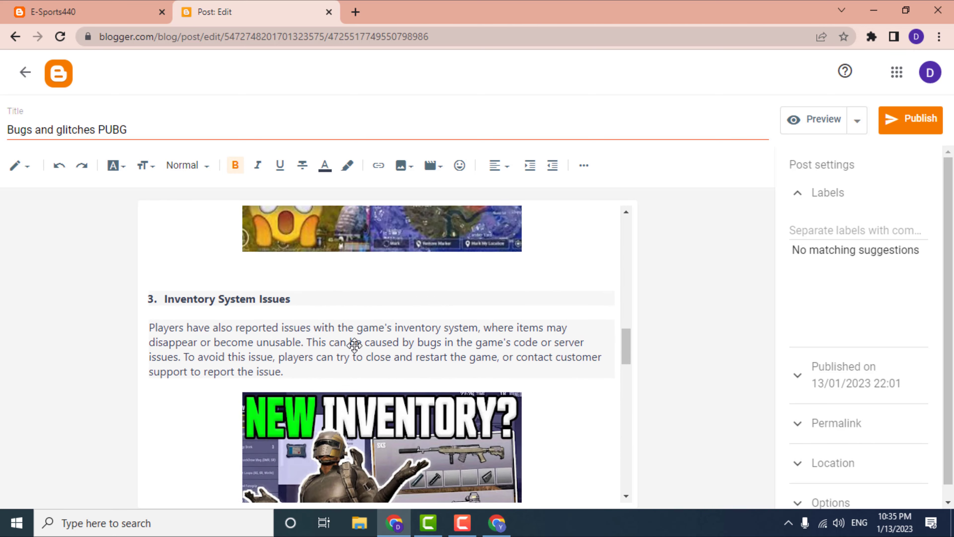
{"action": "scroll", "coordinate": [354, 345], "scroll_direction": "up", "scroll_amount": 10}
{"action": "scroll", "coordinate": [354, 345], "scroll_direction": "down", "scroll_amount": 5}
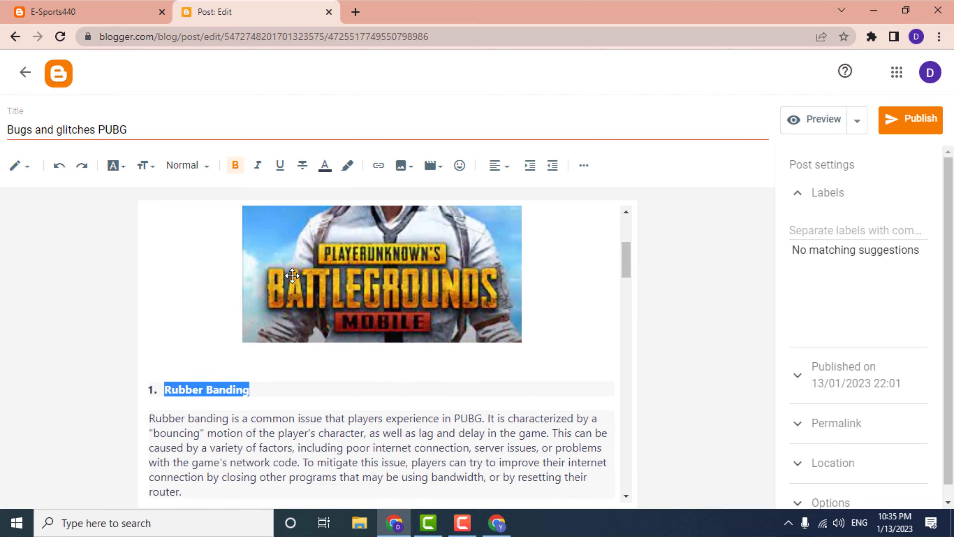
{"action": "scroll", "coordinate": [305, 278], "scroll_direction": "up", "scroll_amount": 3}
{"action": "scroll", "coordinate": [357, 302], "scroll_direction": "up", "scroll_amount": 1}
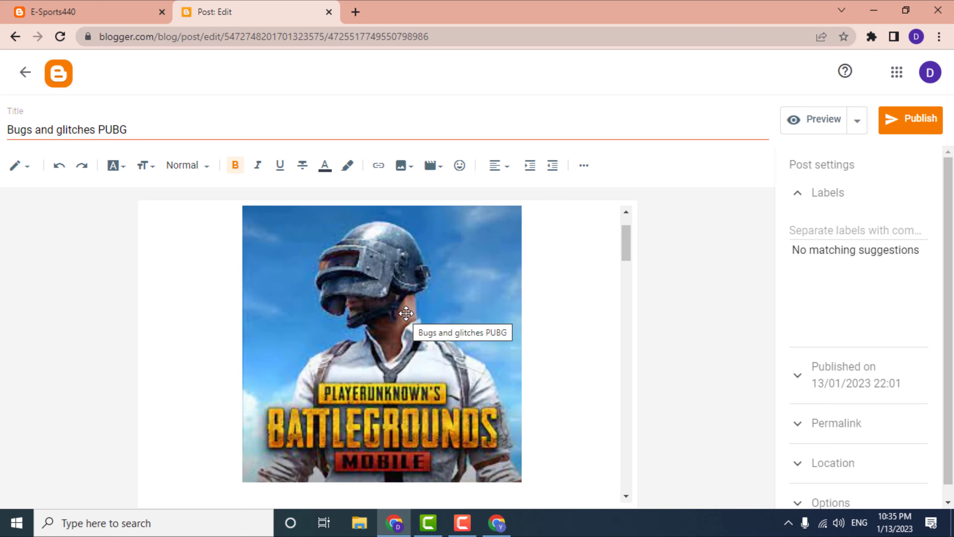
{"action": "scroll", "coordinate": [347, 313], "scroll_direction": "down", "scroll_amount": 10}
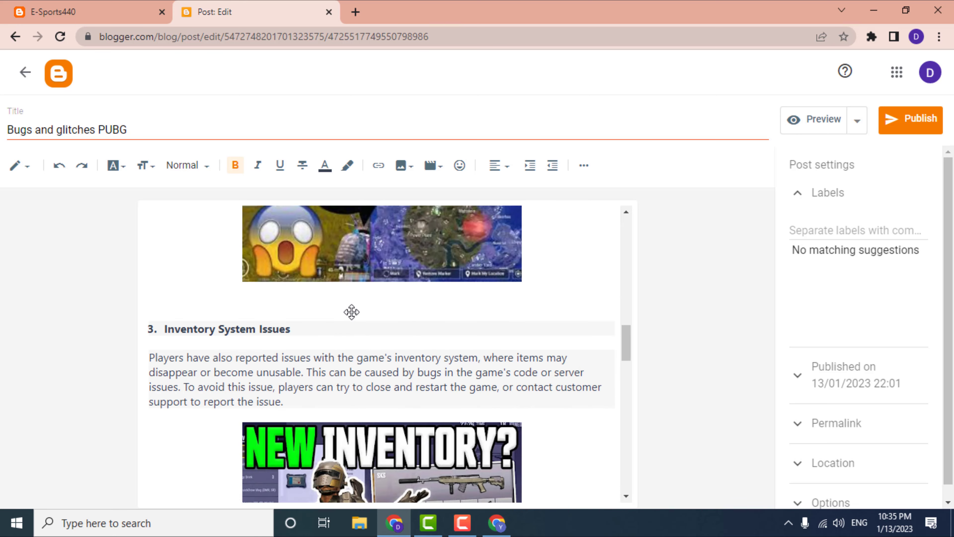
{"action": "scroll", "coordinate": [351, 312], "scroll_direction": "down", "scroll_amount": 12}
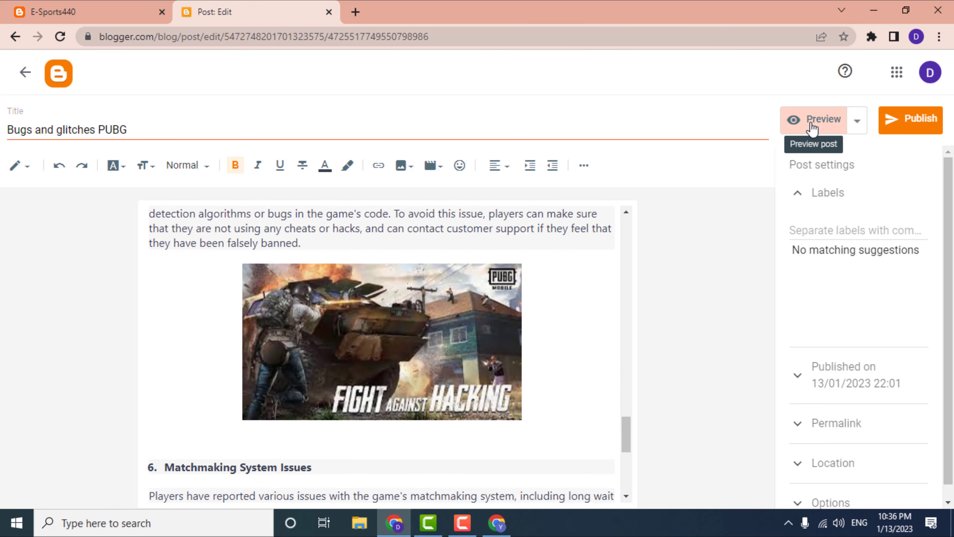
Preview the post, review its layout from the title down to the comments area, and close the preview.
{"action": "left_click", "coordinate": [812, 129]}
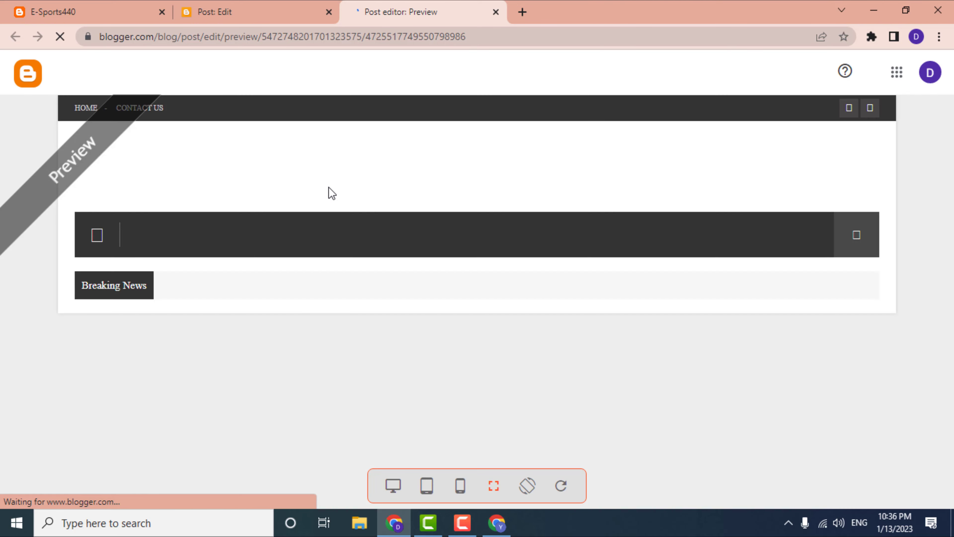
{"action": "scroll", "coordinate": [330, 245], "scroll_direction": "down", "scroll_amount": 4}
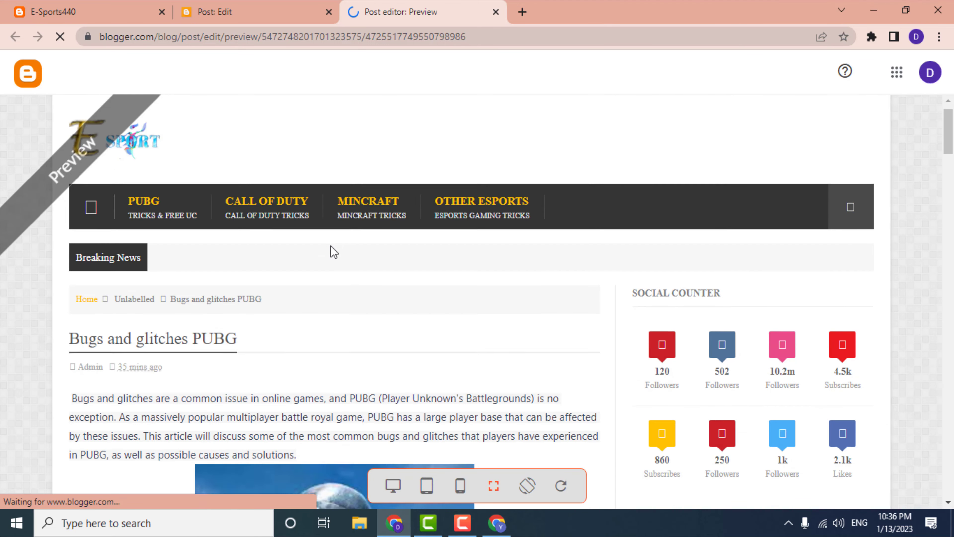
{"action": "scroll", "coordinate": [237, 211], "scroll_direction": "up", "scroll_amount": 2}
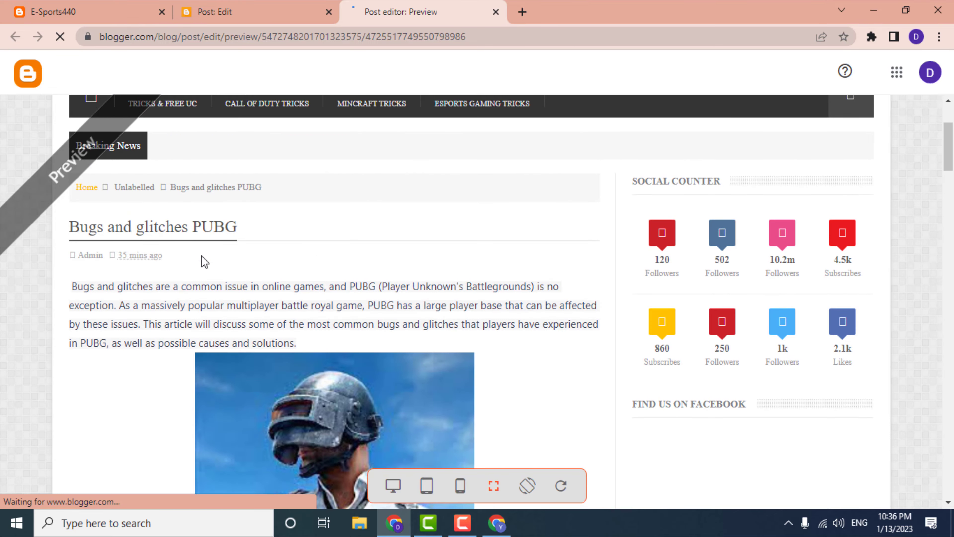
{"action": "scroll", "coordinate": [243, 299], "scroll_direction": "down", "scroll_amount": 11}
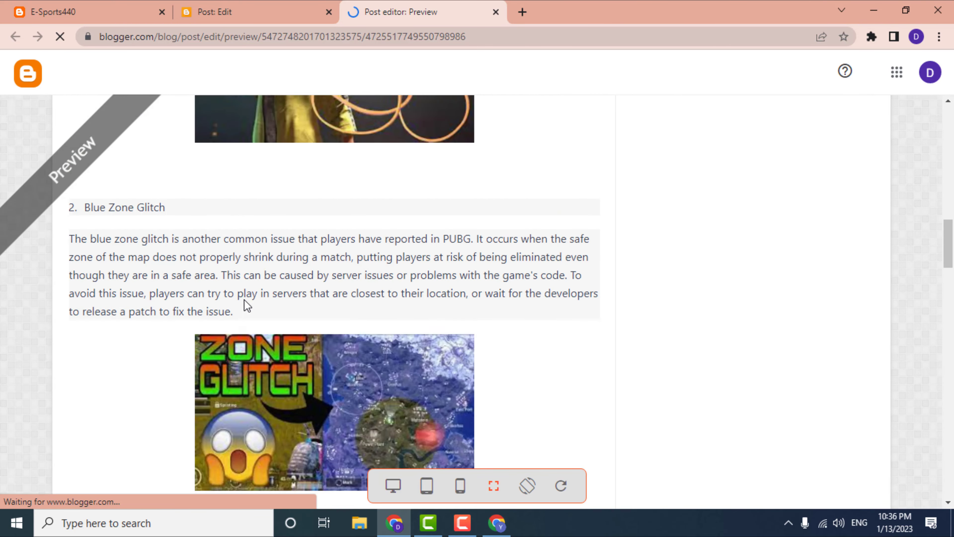
{"action": "scroll", "coordinate": [244, 299], "scroll_direction": "down", "scroll_amount": 20}
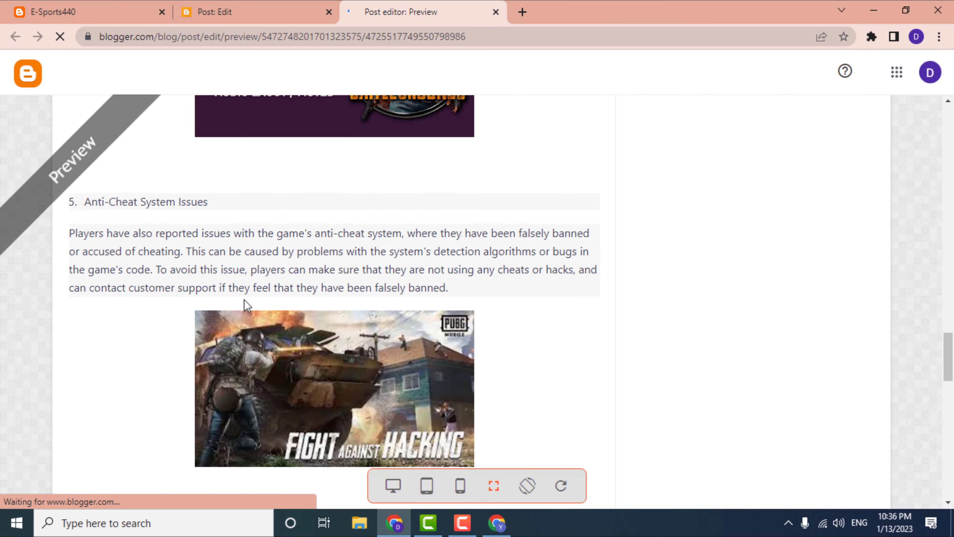
{"action": "scroll", "coordinate": [244, 299], "scroll_direction": "down", "scroll_amount": 20}
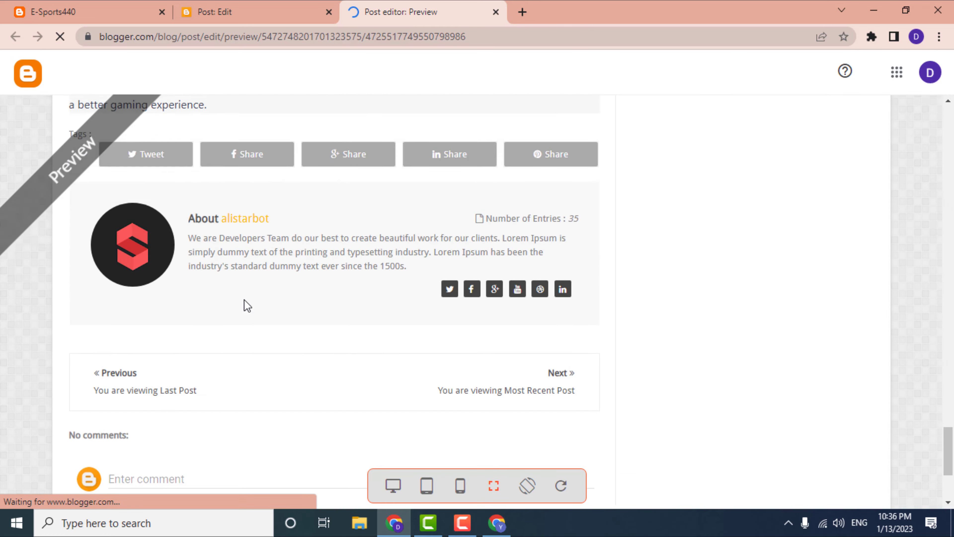
{"action": "scroll", "coordinate": [248, 297], "scroll_direction": "up", "scroll_amount": 20}
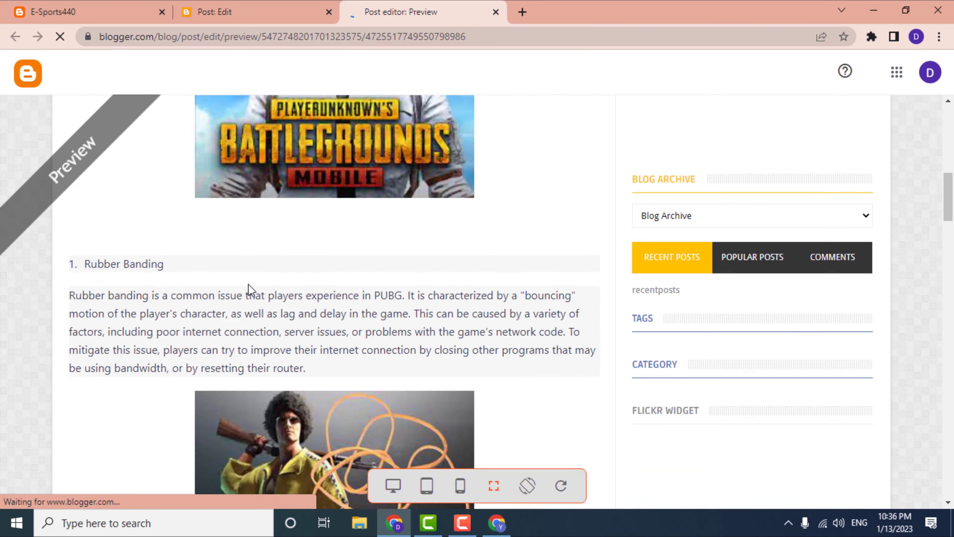
{"action": "scroll", "coordinate": [250, 290], "scroll_direction": "up", "scroll_amount": 10}
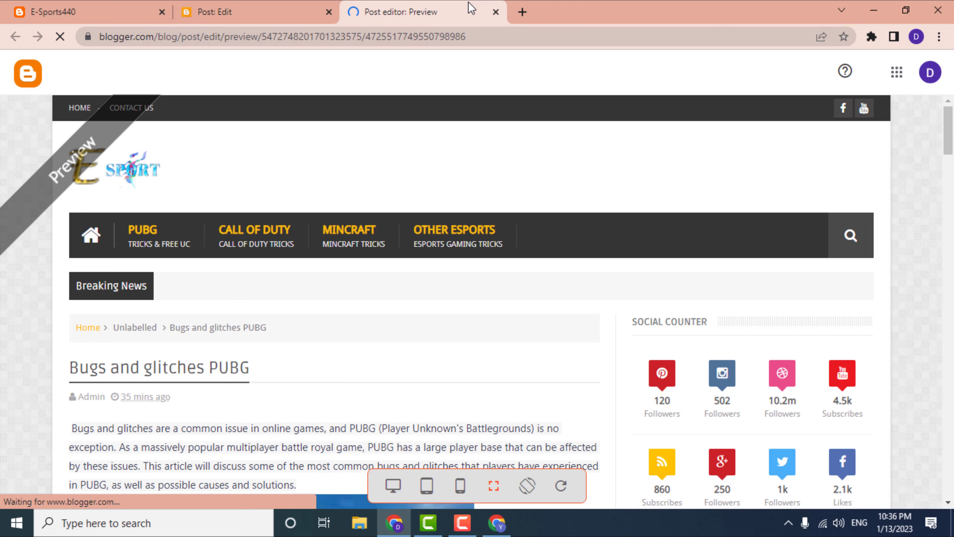
{"action": "left_click", "coordinate": [493, 13]}
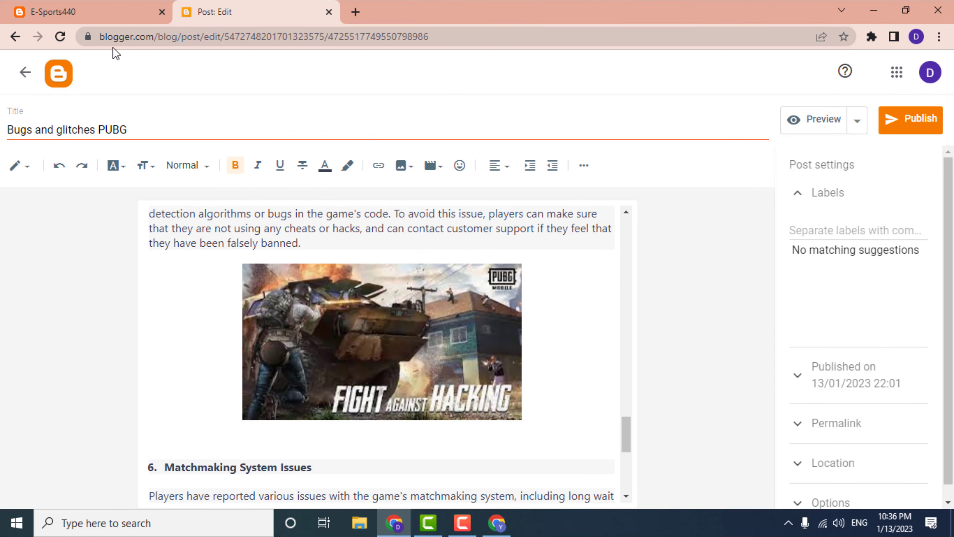
Check the PUBG category in the E-Sports440 site's navigation and copy the word "PUBG" from the post title.
{"action": "left_click", "coordinate": [97, 12]}
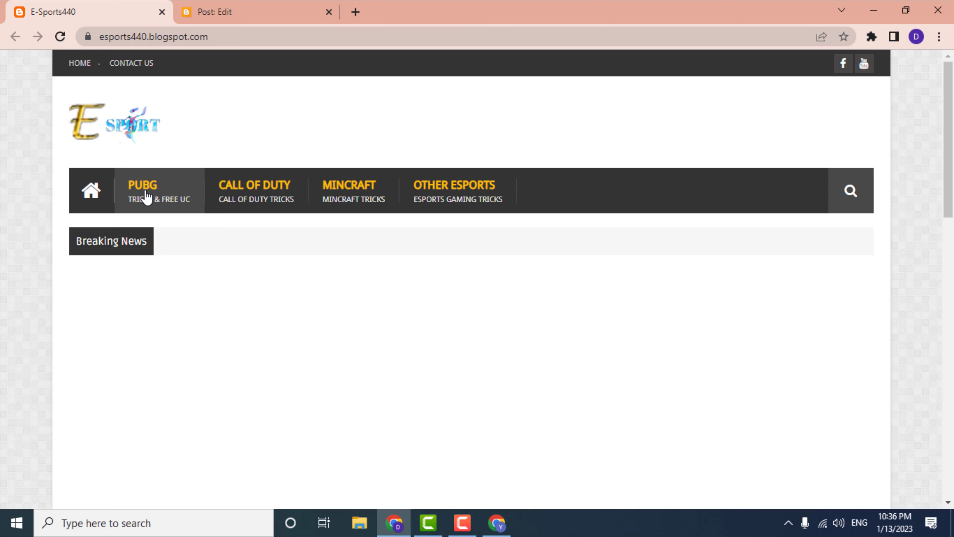
{"action": "left_click", "coordinate": [202, 9]}
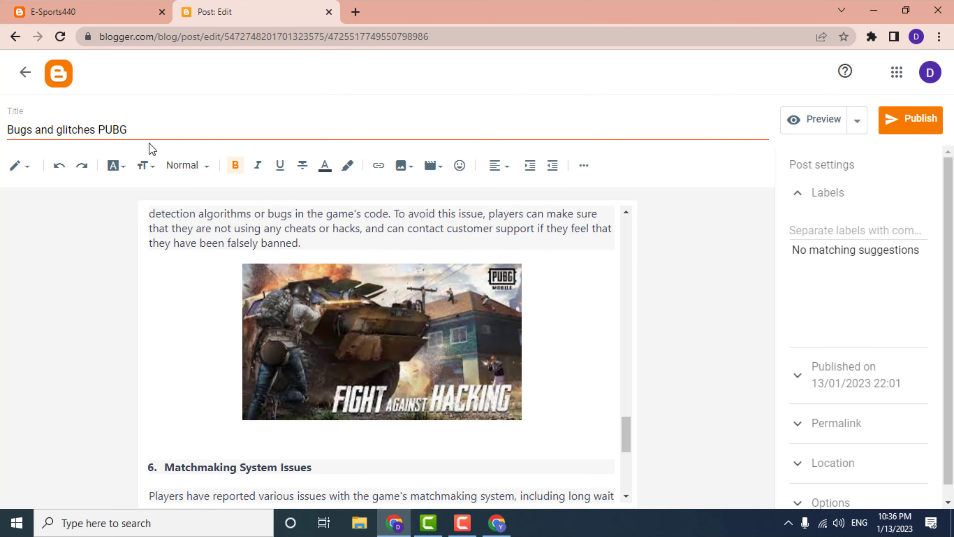
{"action": "left_click", "coordinate": [107, 130]}
{"action": "left_click_drag", "start_coordinate": [101, 131], "coordinate": [129, 131]}
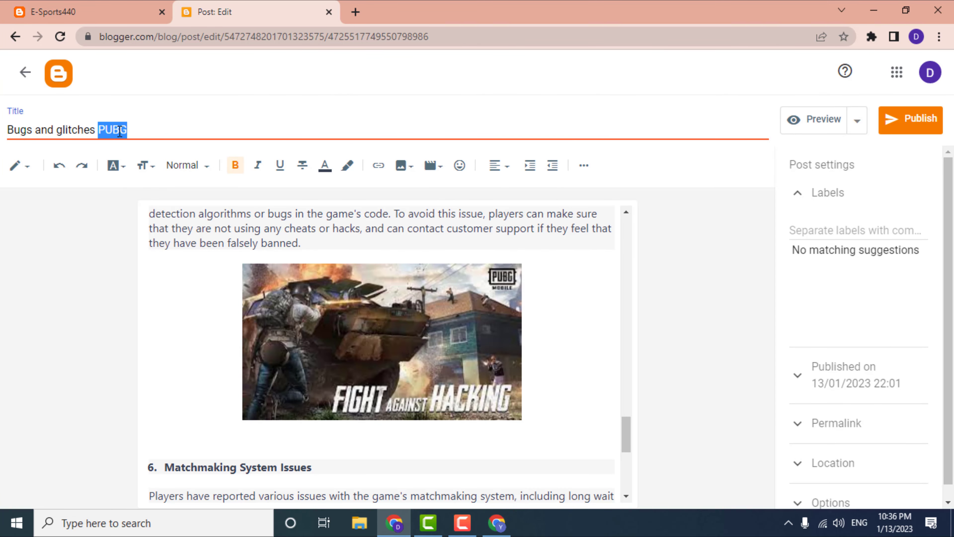
{"action": "right_click", "coordinate": [119, 131]}
{"action": "left_click", "coordinate": [156, 181]}
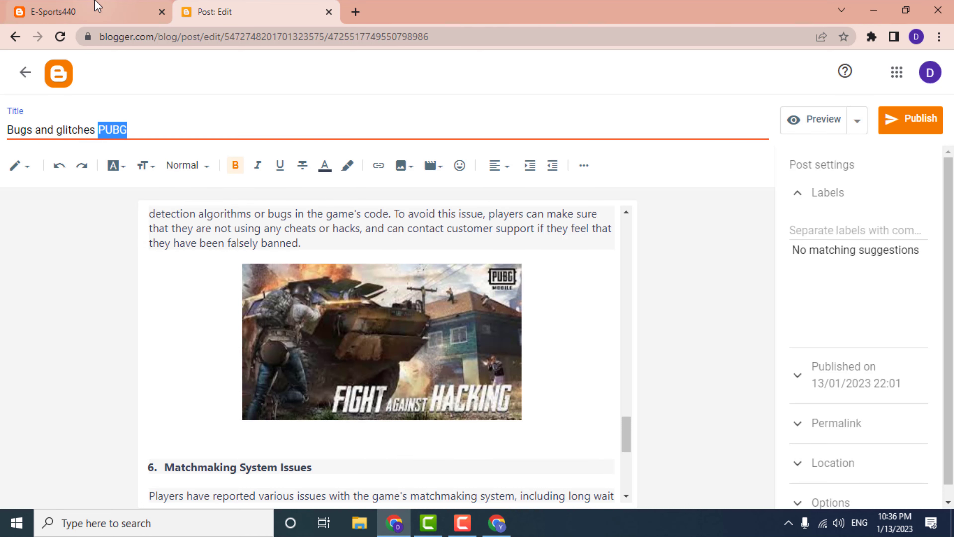
{"action": "left_click", "coordinate": [97, 5]}
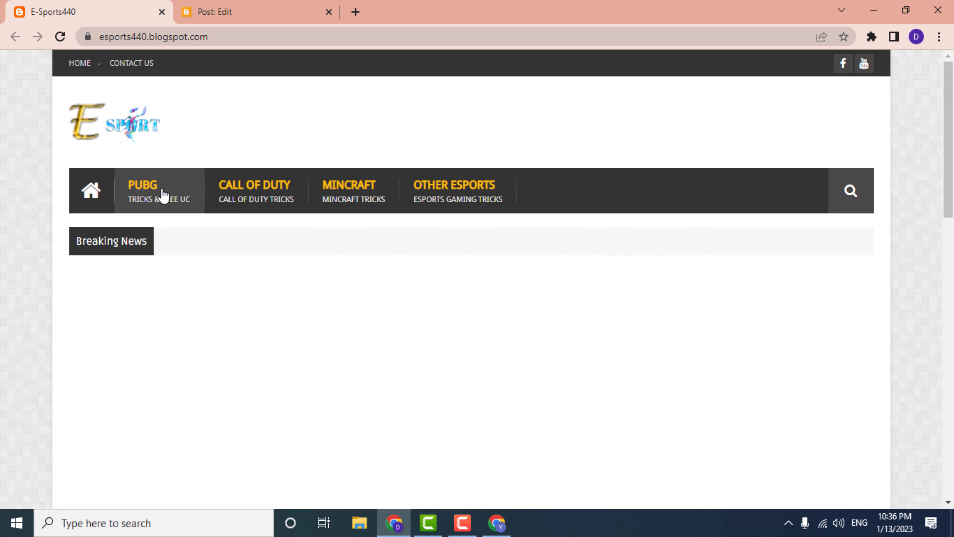
{"action": "left_click", "coordinate": [211, 11]}
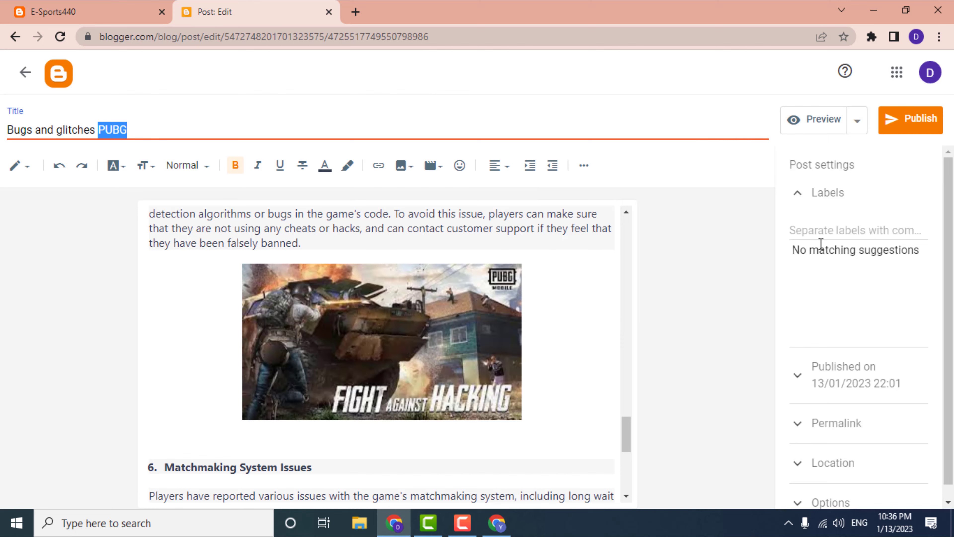
Add the label "PUBG," to the "Bugs and glitches PUBG" post using the copied word and publish the post to the blog.
{"action": "left_click", "coordinate": [828, 230]}
{"action": "right_click", "coordinate": [828, 230]}
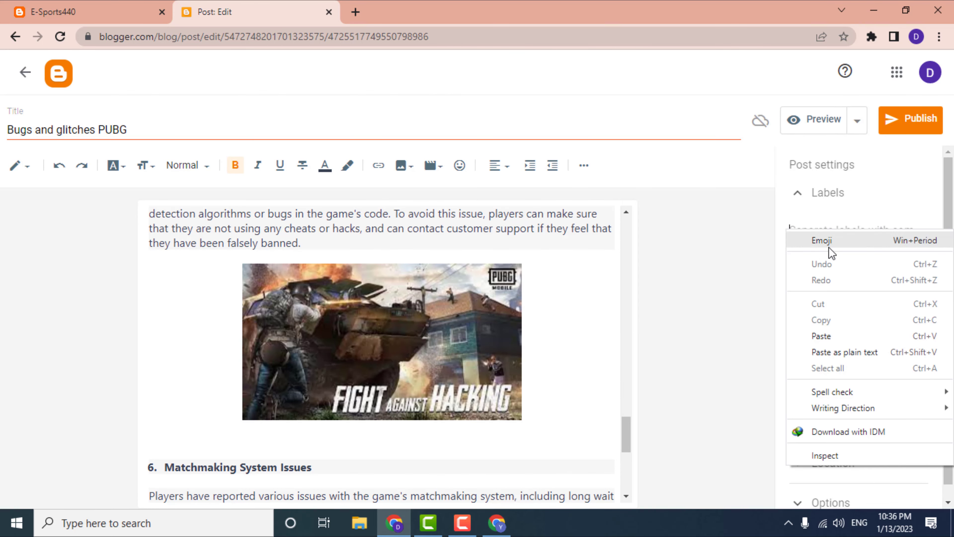
{"action": "left_click", "coordinate": [827, 330]}
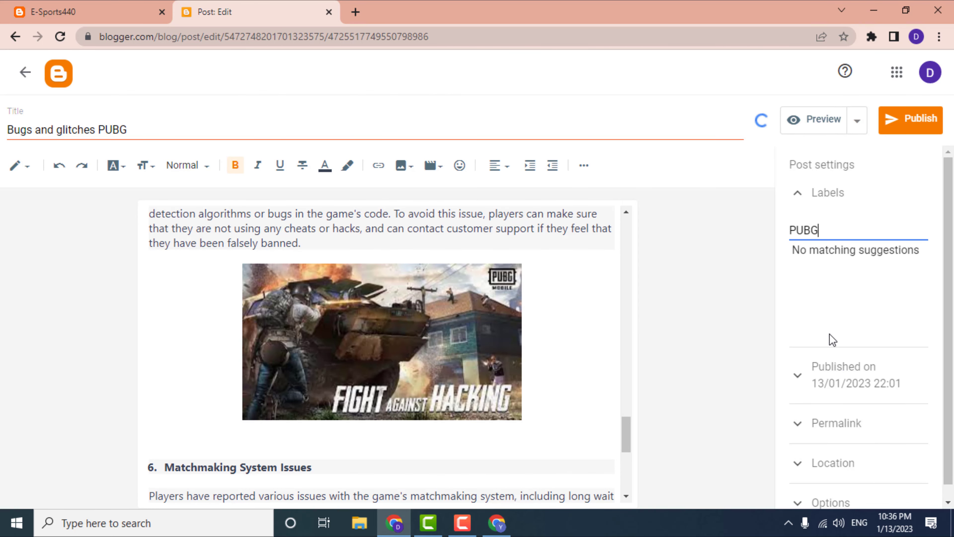
{"action": "type", "text": ","}
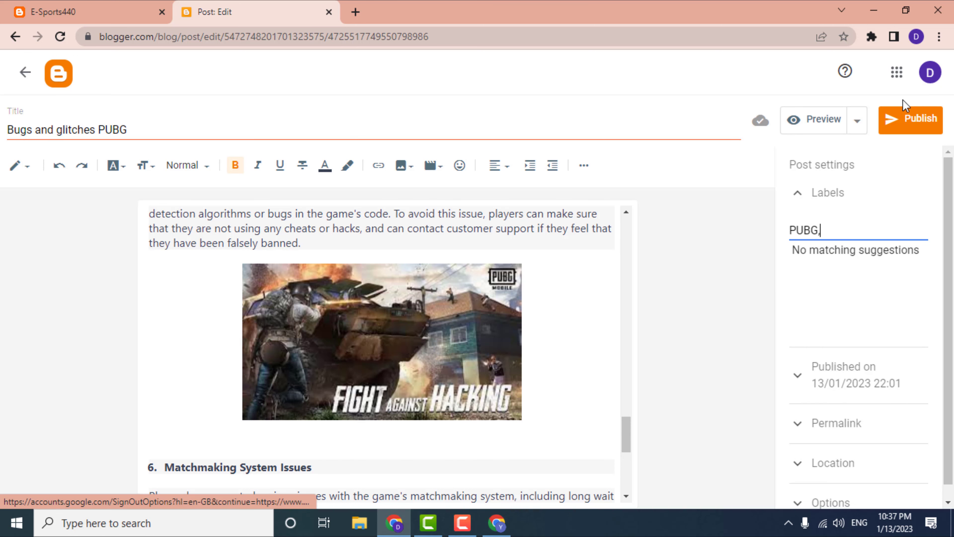
{"action": "left_click", "coordinate": [910, 120]}
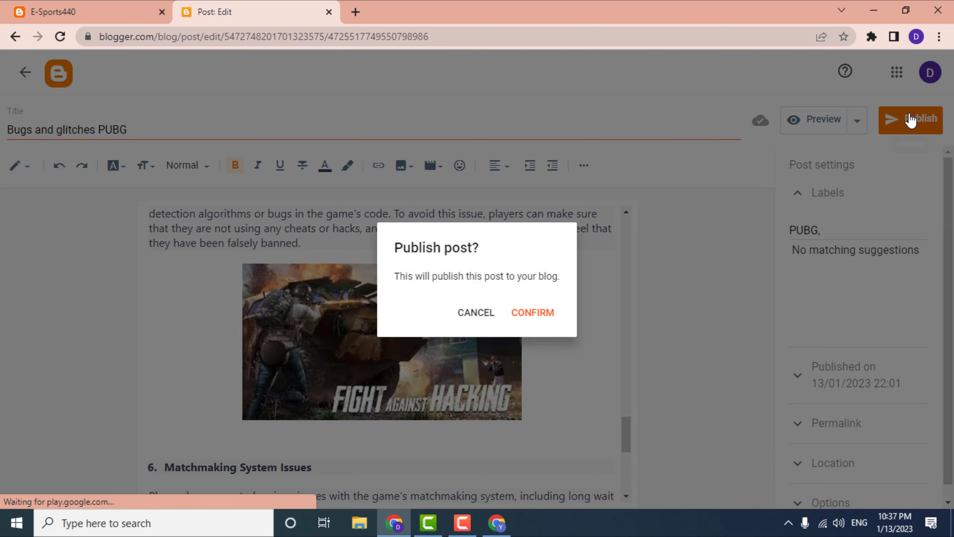
{"action": "left_click", "coordinate": [539, 313]}
Reload the E-Sports440 home page, check the post's status in Blogger's post list, and look for the post under Recent Posts.
{"action": "left_click", "coordinate": [52, 11]}
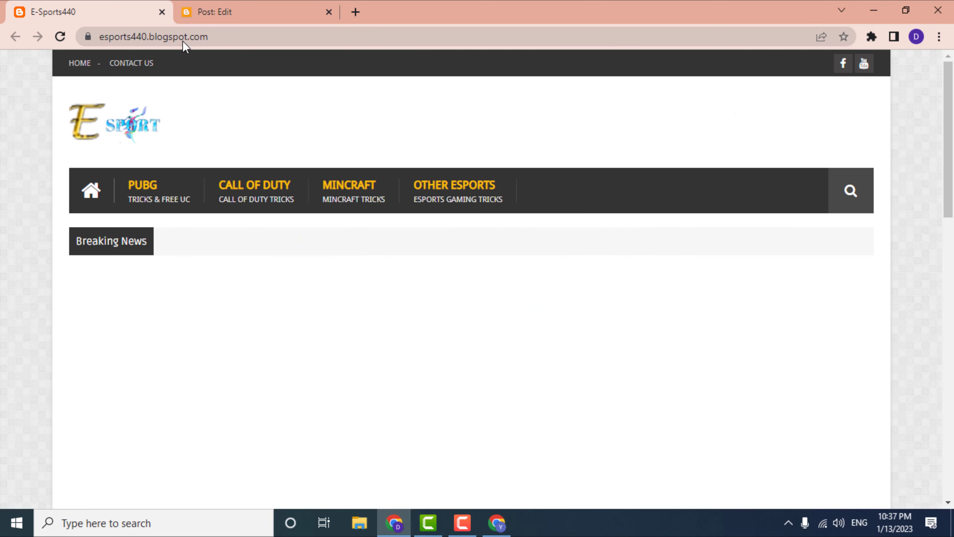
{"action": "left_click", "coordinate": [60, 36]}
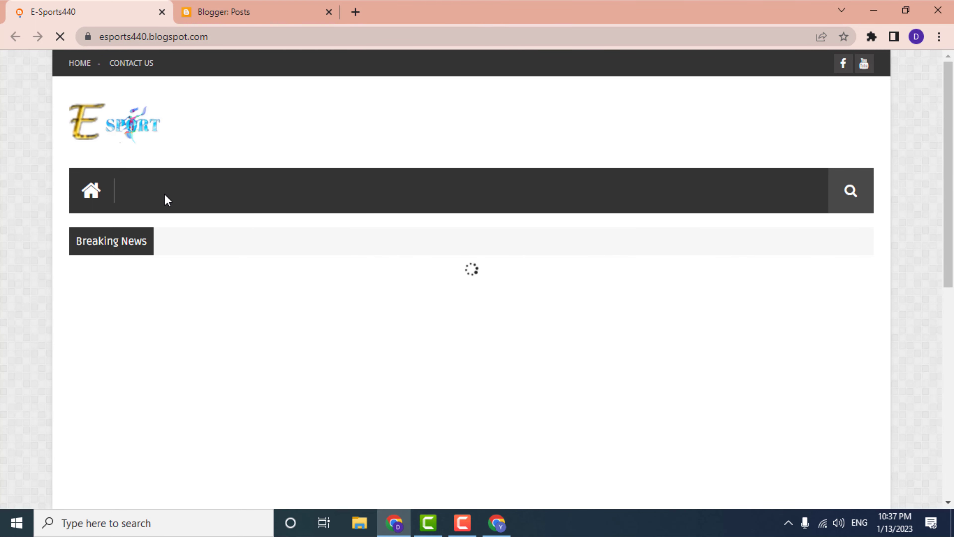
{"action": "left_click", "coordinate": [245, 10]}
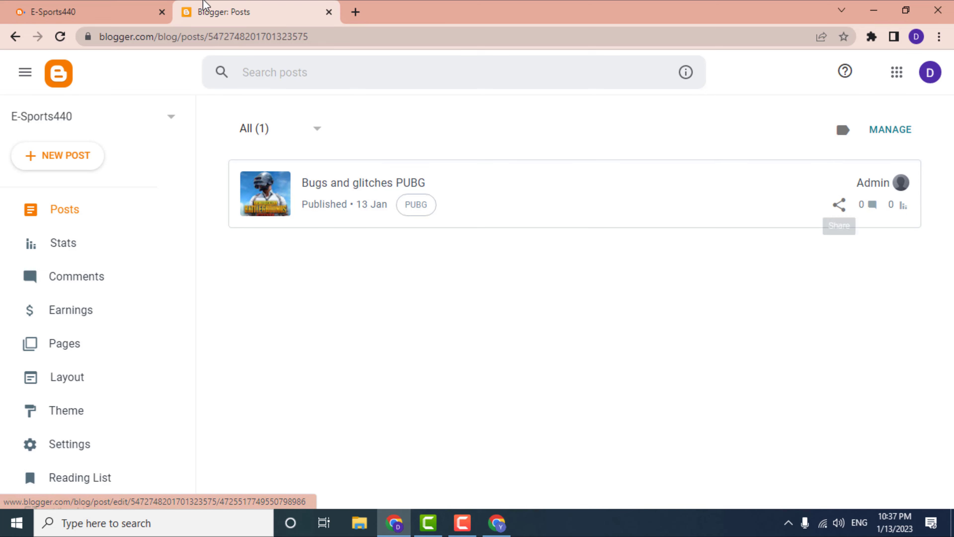
{"action": "left_click", "coordinate": [142, 11]}
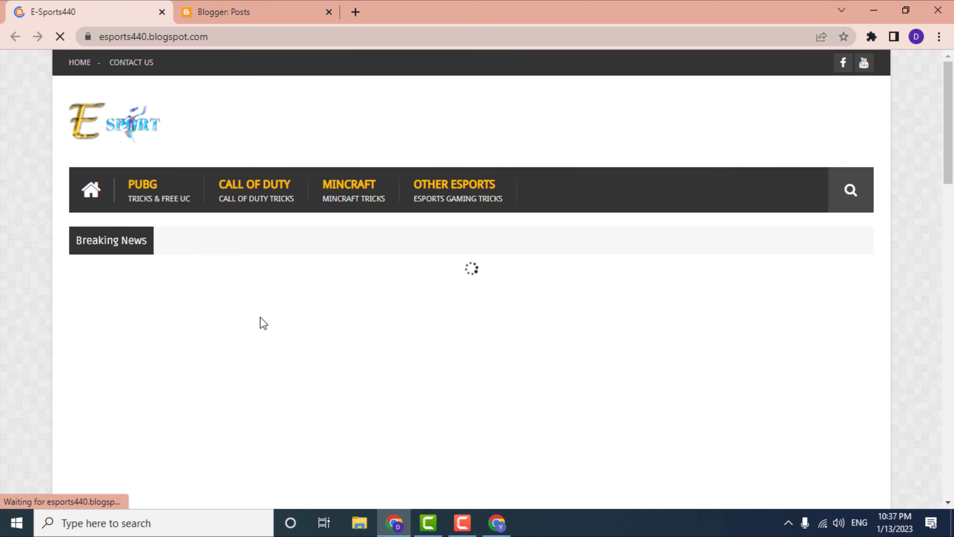
{"action": "scroll", "coordinate": [262, 322], "scroll_direction": "down", "scroll_amount": 10}
{"action": "scroll", "coordinate": [262, 322], "scroll_direction": "down", "scroll_amount": 10}
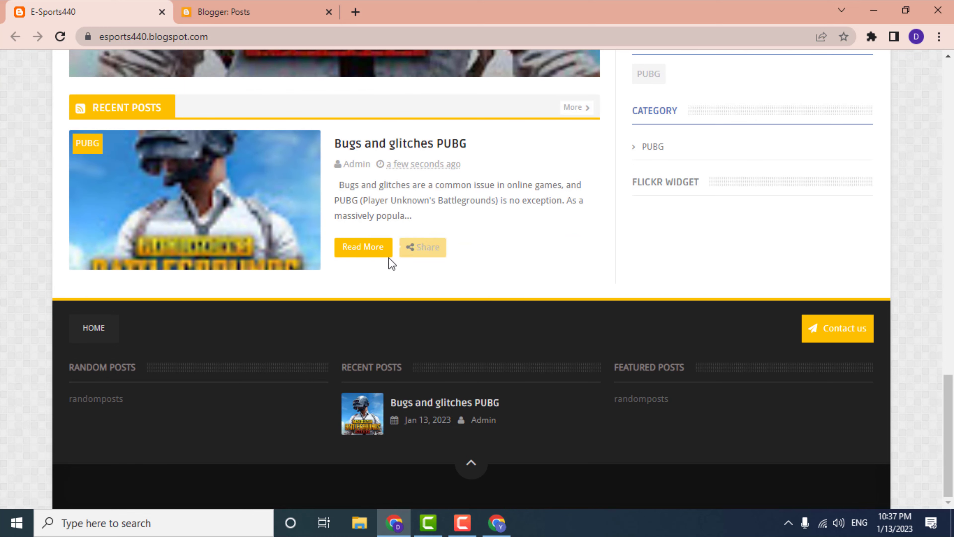
Open the published "Bugs and glitches PUBG" post and review it down to the tags below the conclusion.
{"action": "left_click", "coordinate": [365, 249]}
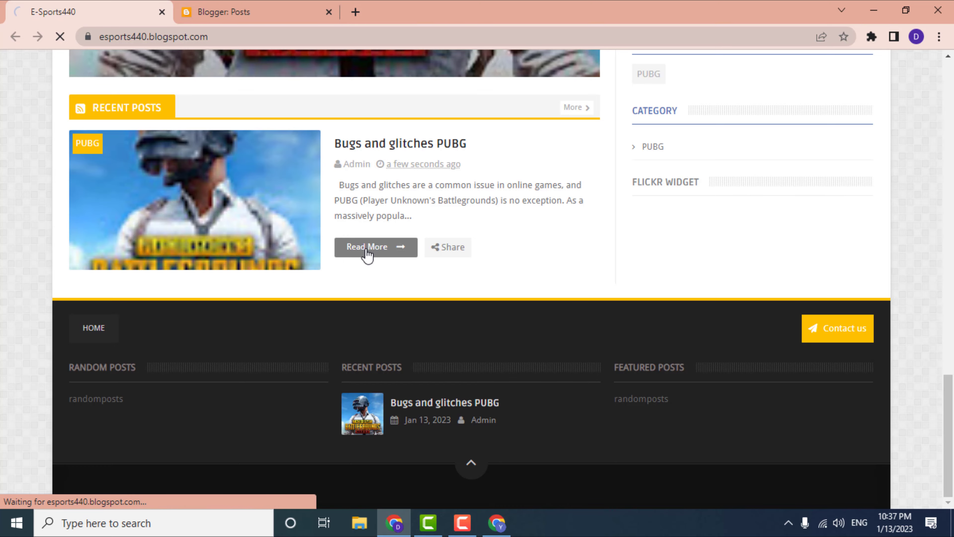
{"action": "scroll", "coordinate": [330, 283], "scroll_direction": "down", "scroll_amount": 20}
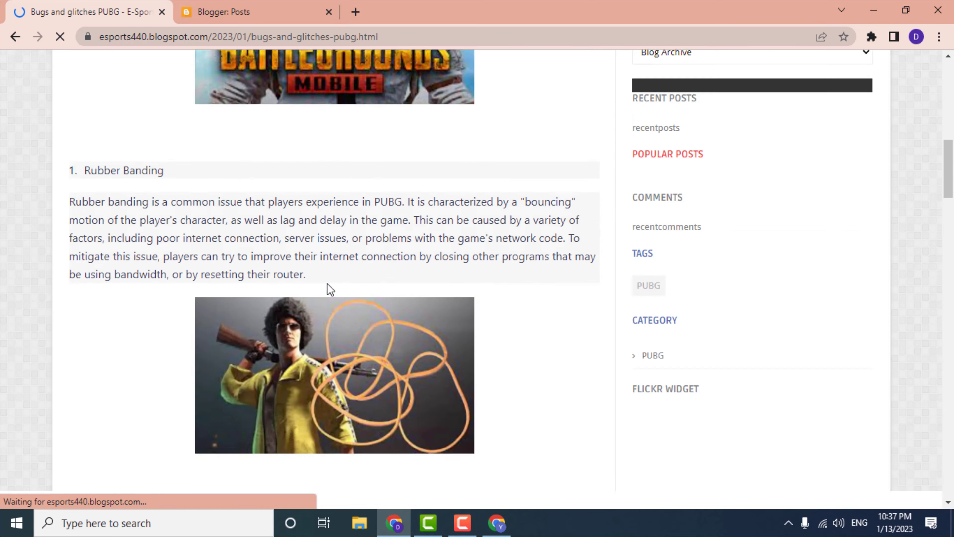
{"action": "scroll", "coordinate": [329, 289], "scroll_direction": "down", "scroll_amount": 20}
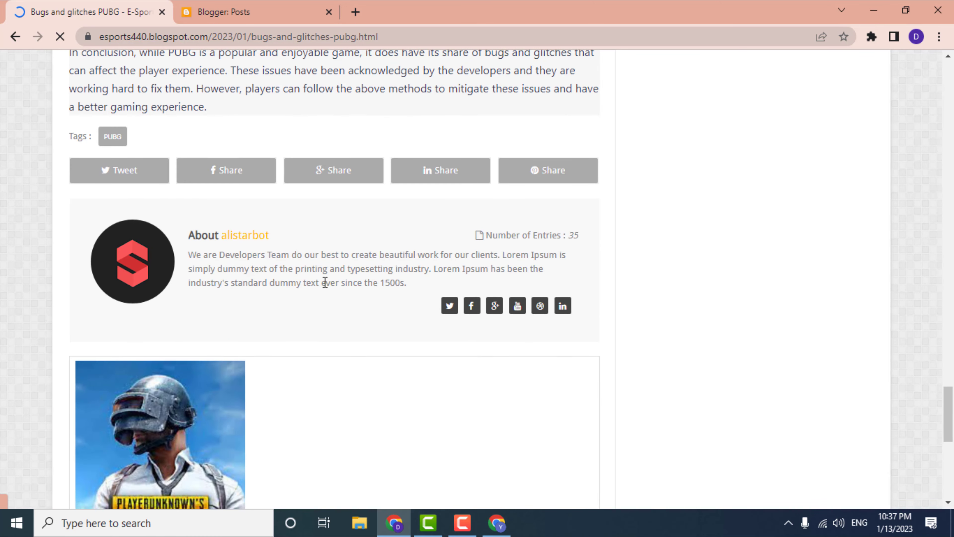
{"action": "scroll", "coordinate": [130, 274], "scroll_direction": "up", "scroll_amount": 3}
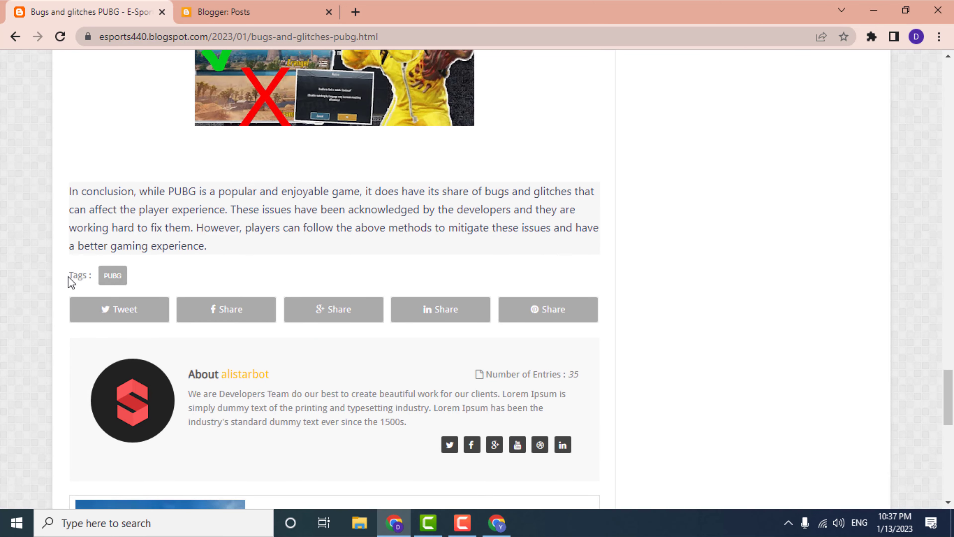
{"action": "left_click_drag", "start_coordinate": [71, 276], "coordinate": [109, 275]}
{"action": "left_click", "coordinate": [141, 276]}
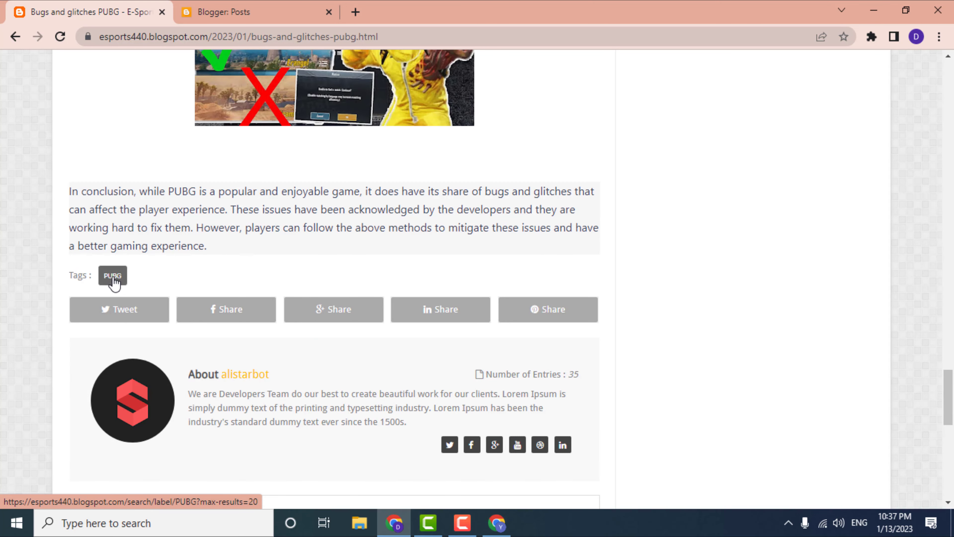
Open the post's PUBG tag page, look over its list of posts, and copy the page address.
{"action": "left_click", "coordinate": [113, 277]}
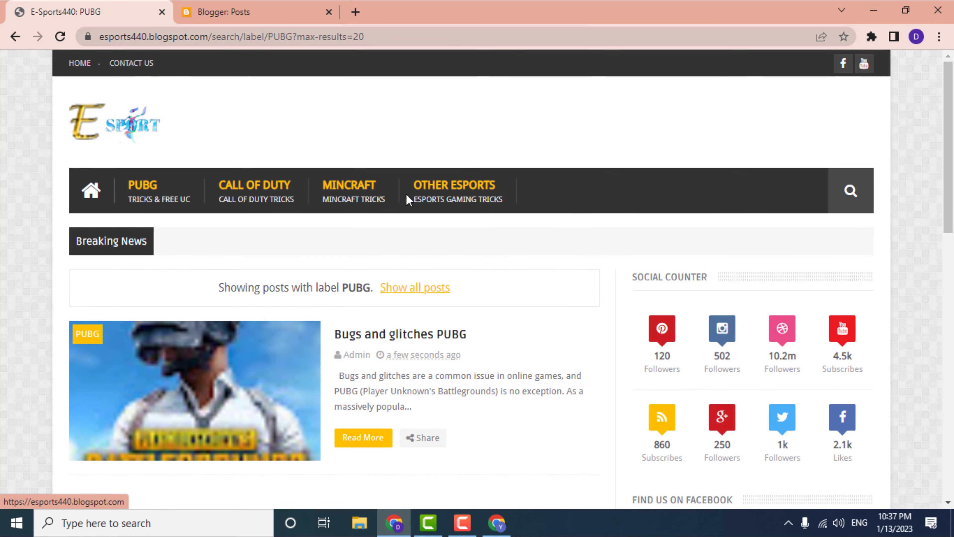
{"action": "scroll", "coordinate": [300, 366], "scroll_direction": "down", "scroll_amount": 10}
{"action": "scroll", "coordinate": [314, 452], "scroll_direction": "up", "scroll_amount": 10}
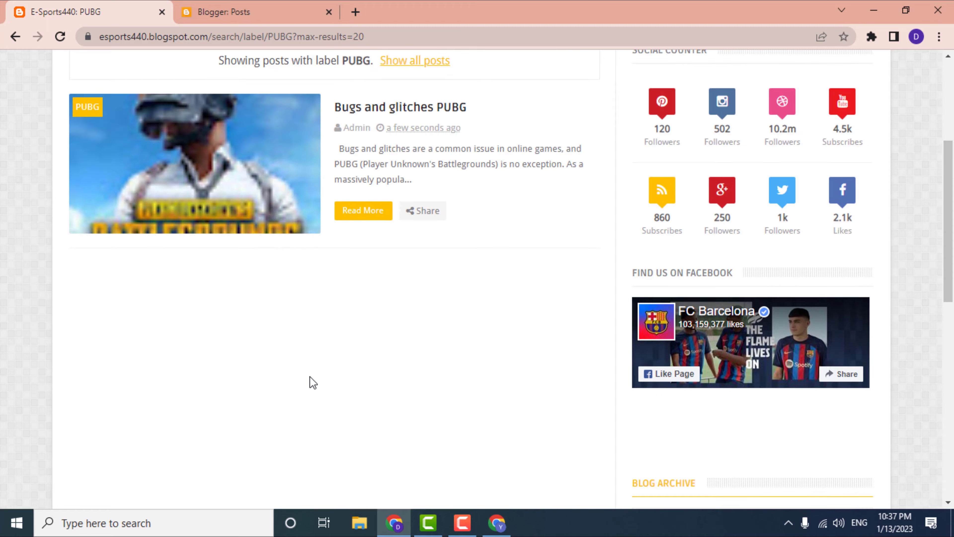
{"action": "left_click", "coordinate": [300, 36]}
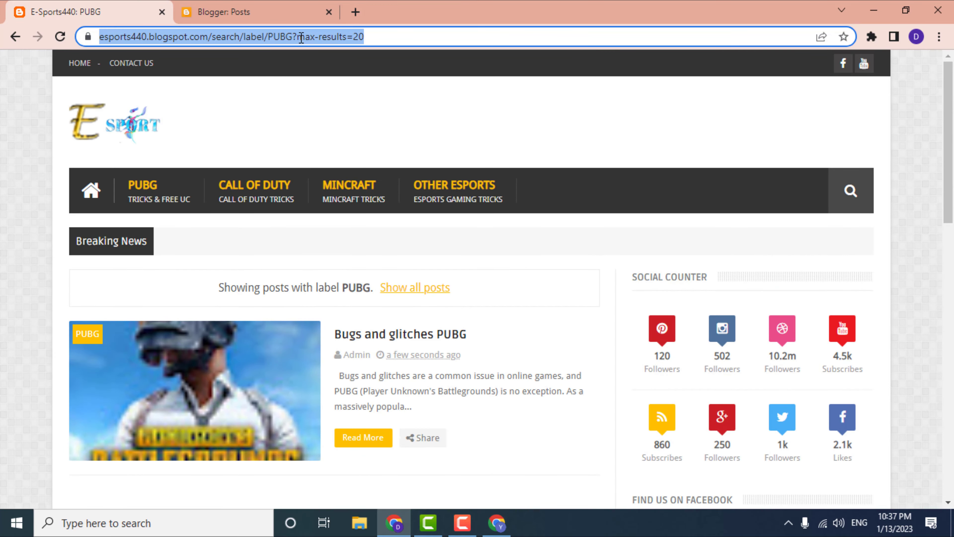
{"action": "right_click", "coordinate": [300, 38]}
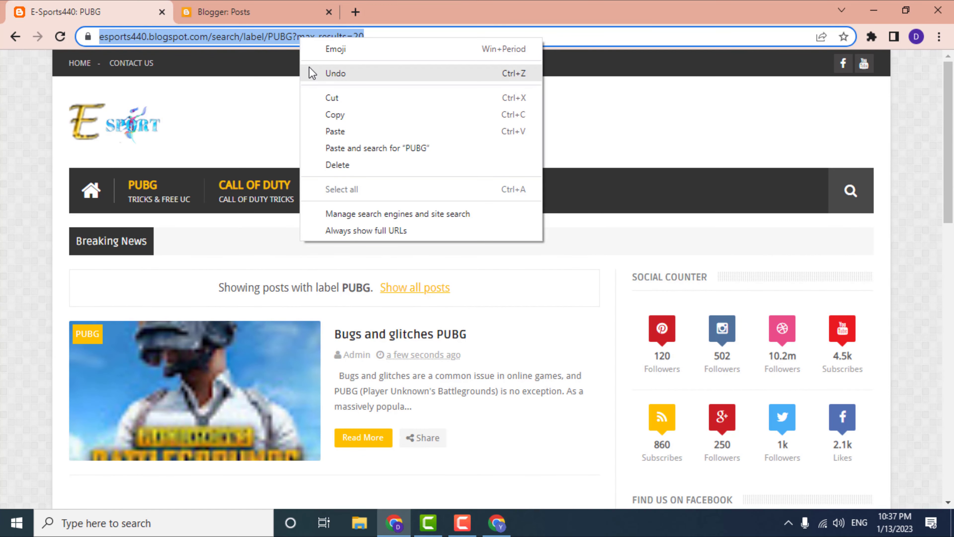
{"action": "left_click", "coordinate": [329, 114]}
Switch to Blogger, go to the blog's layout, and open the Main Menu gadget's link list for configuration.
{"action": "left_click", "coordinate": [263, 12]}
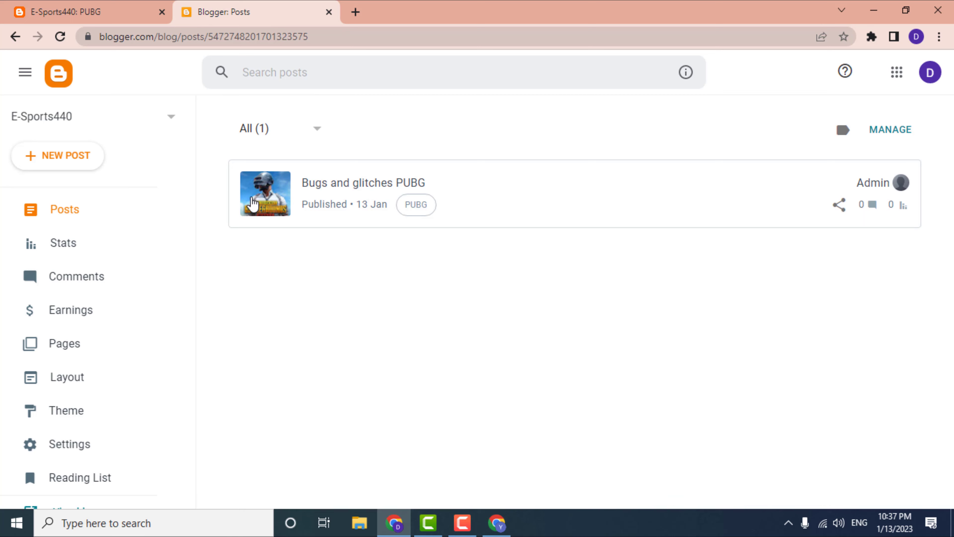
{"action": "left_click", "coordinate": [77, 378]}
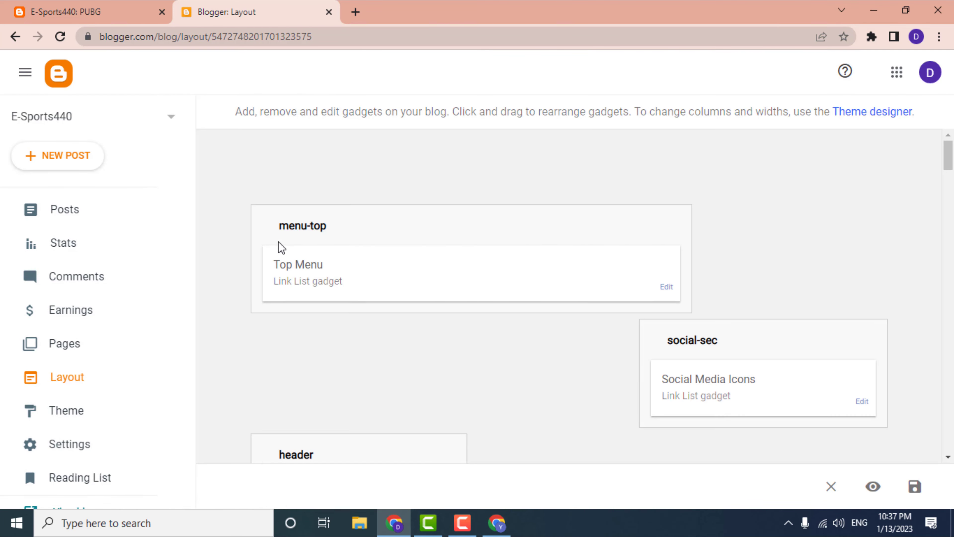
{"action": "scroll", "coordinate": [582, 241], "scroll_direction": "down", "scroll_amount": 5}
{"action": "scroll", "coordinate": [584, 246], "scroll_direction": "up", "scroll_amount": 3}
{"action": "scroll", "coordinate": [584, 246], "scroll_direction": "down", "scroll_amount": 2}
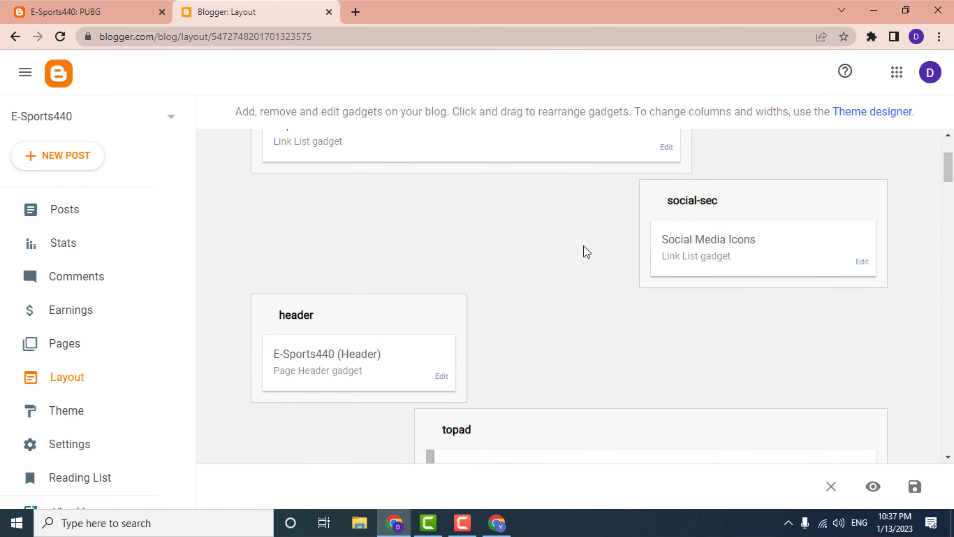
{"action": "scroll", "coordinate": [584, 247], "scroll_direction": "up", "scroll_amount": 1}
{"action": "scroll", "coordinate": [583, 245], "scroll_direction": "down", "scroll_amount": 10}
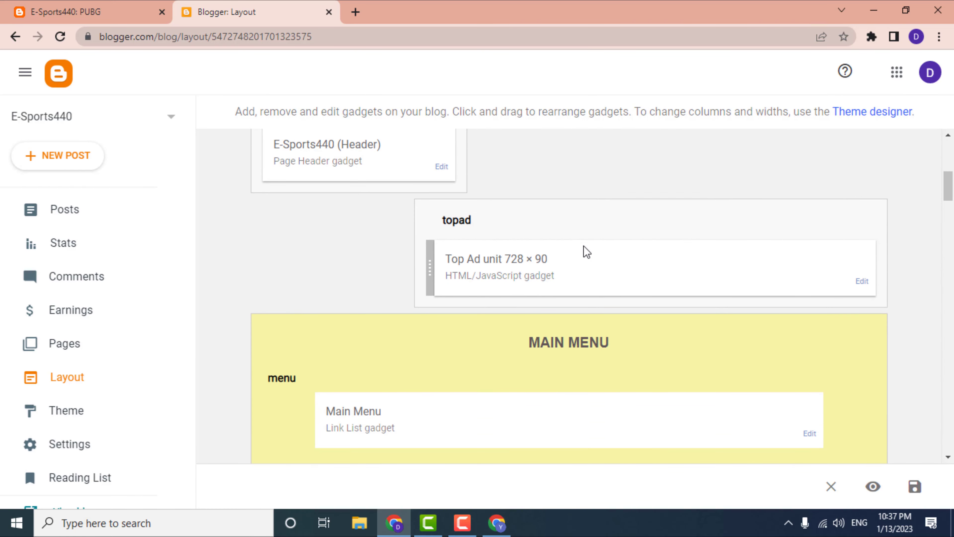
{"action": "left_click", "coordinate": [809, 294]}
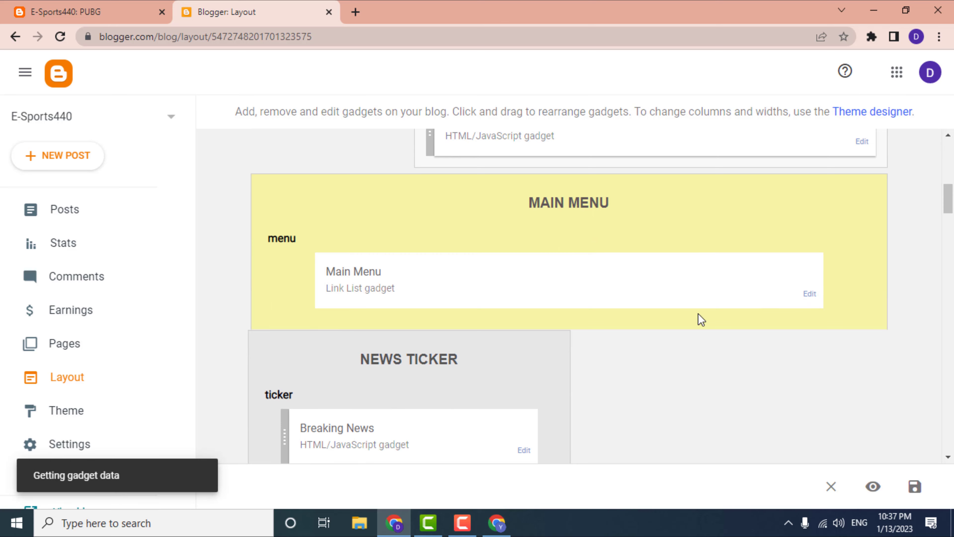
{"action": "scroll", "coordinate": [432, 312], "scroll_direction": "down", "scroll_amount": 3}
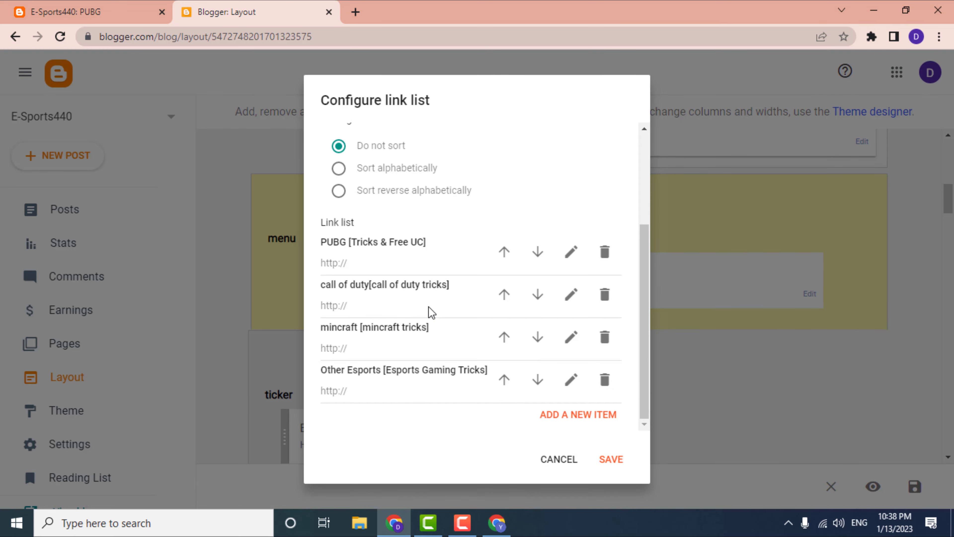
{"action": "left_click", "coordinate": [571, 252]}
{"action": "left_click_drag", "start_coordinate": [401, 328], "coordinate": [285, 336]}
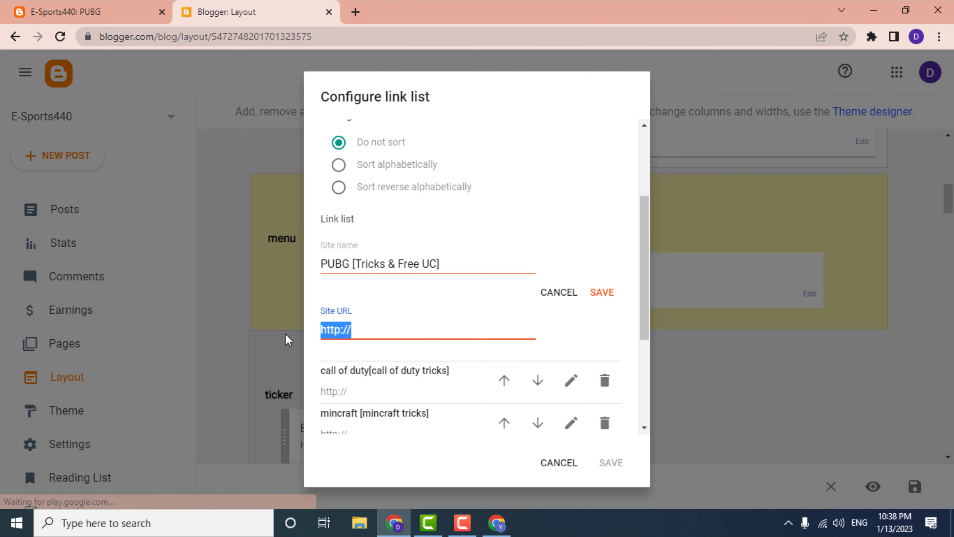
{"action": "right_click", "coordinate": [337, 331]}
{"action": "left_click", "coordinate": [379, 177]}
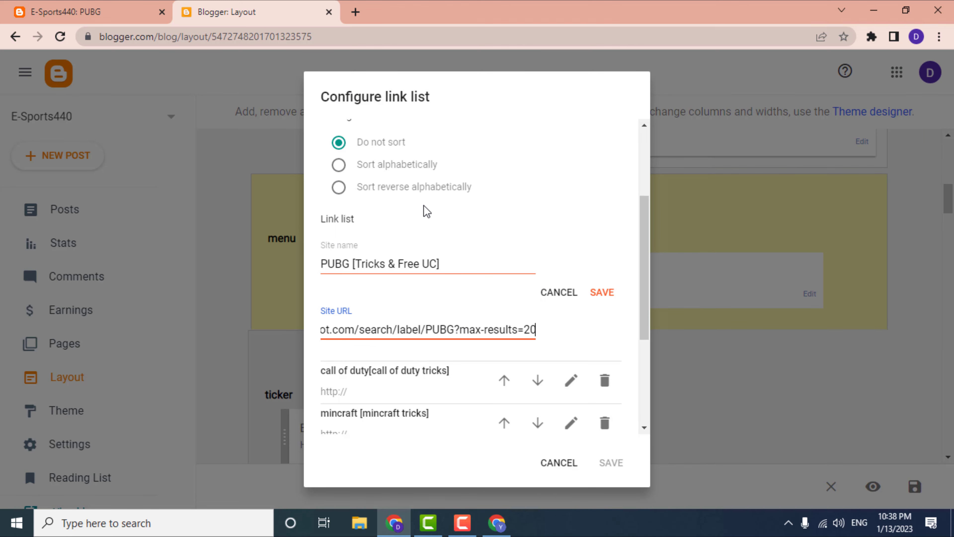
{"action": "left_click", "coordinate": [613, 295]}
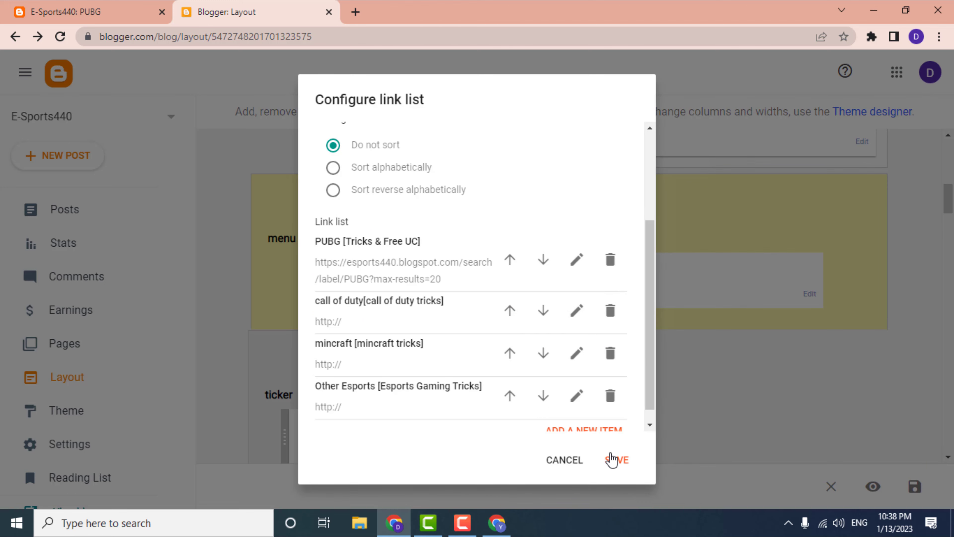
{"action": "left_click", "coordinate": [616, 460]}
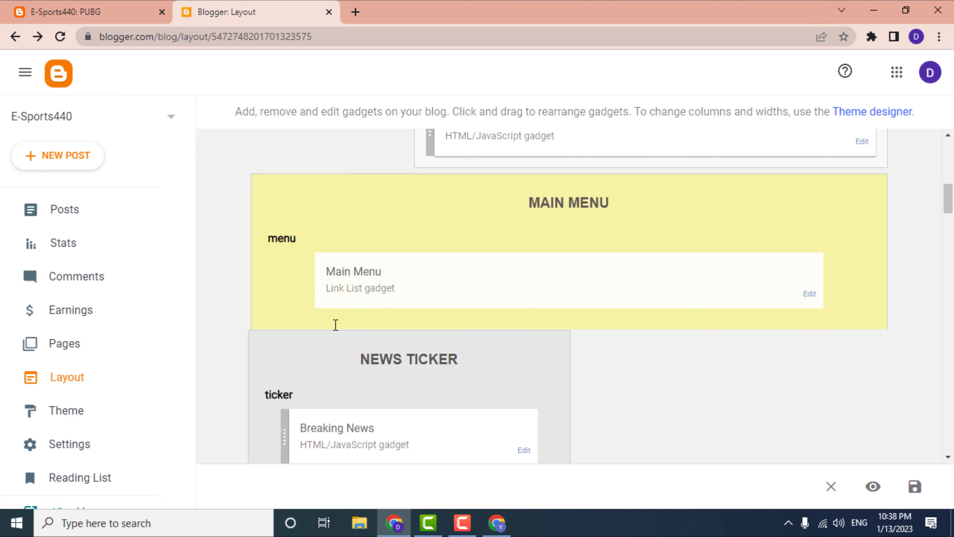
Reload the E-Sports440 PUBG label page, review it, and examine the home page down to its Recent Posts section.
{"action": "left_click", "coordinate": [152, 10]}
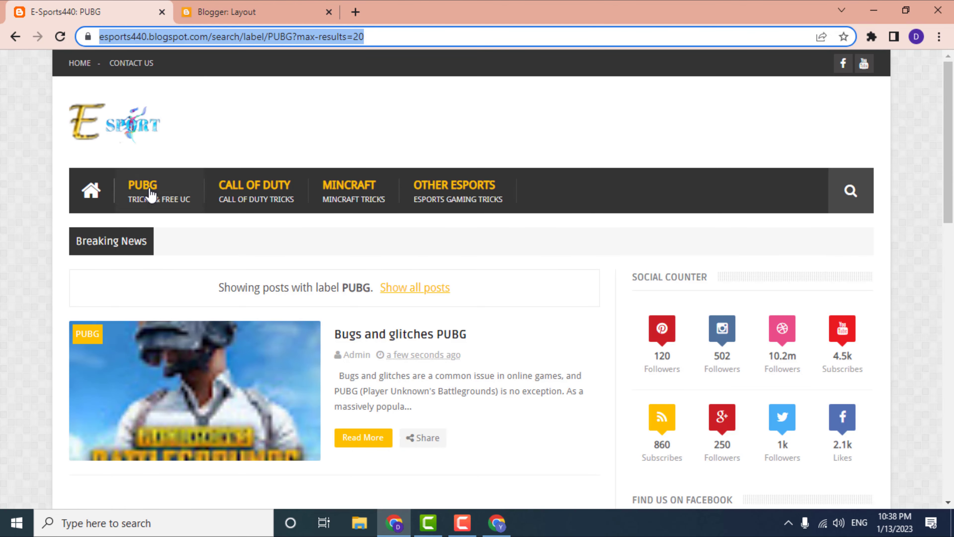
{"action": "left_click", "coordinate": [56, 39]}
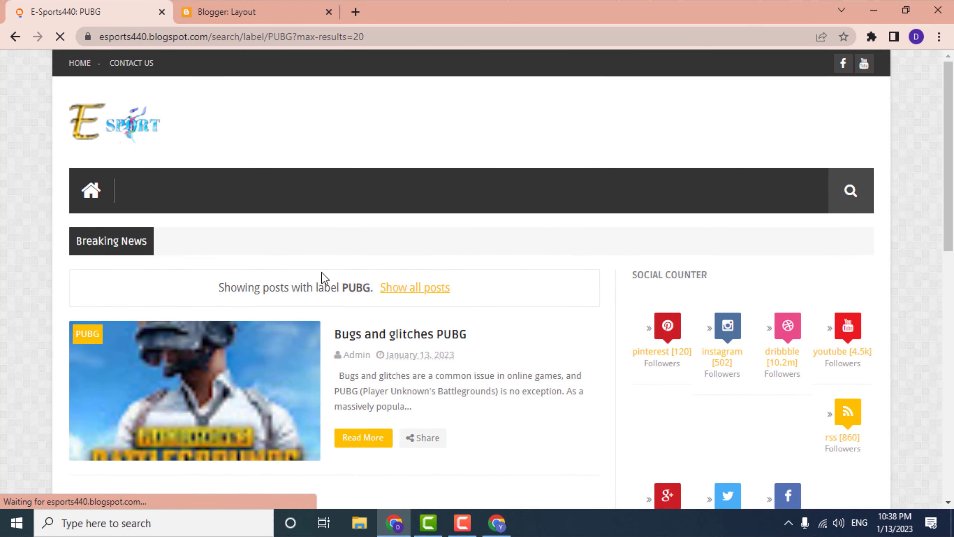
{"action": "scroll", "coordinate": [323, 286], "scroll_direction": "down", "scroll_amount": 10}
{"action": "scroll", "coordinate": [326, 288], "scroll_direction": "up", "scroll_amount": 10}
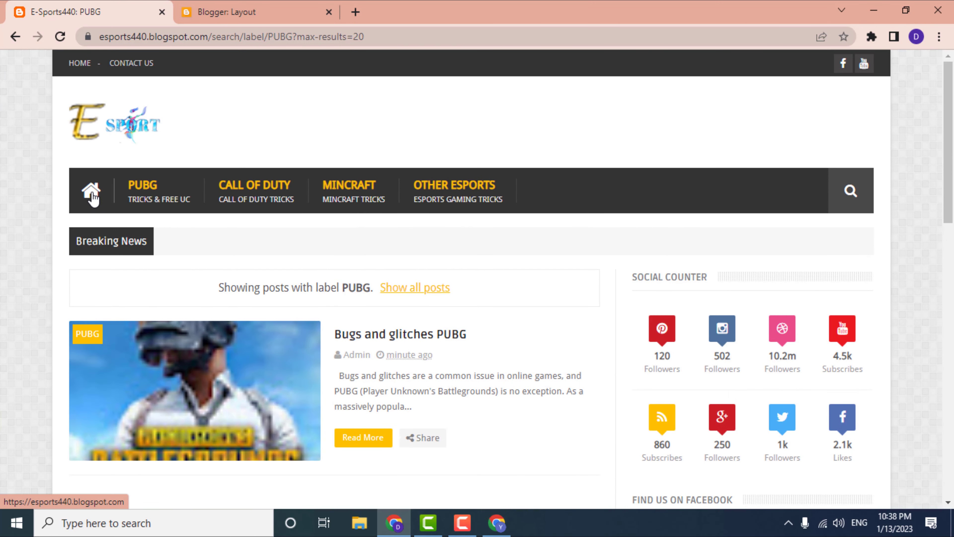
{"action": "left_click", "coordinate": [90, 192]}
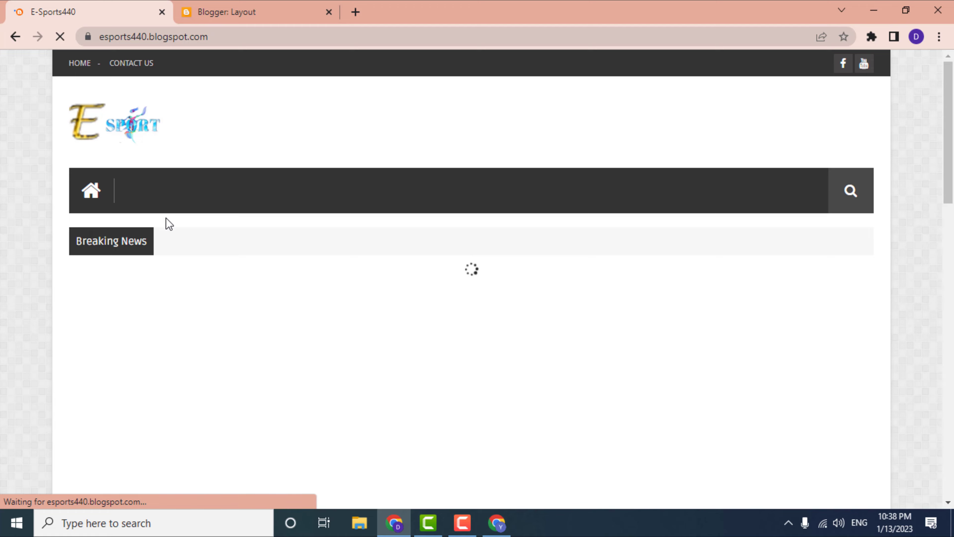
{"action": "scroll", "coordinate": [173, 229], "scroll_direction": "down", "scroll_amount": 10}
{"action": "scroll", "coordinate": [178, 238], "scroll_direction": "down", "scroll_amount": 15}
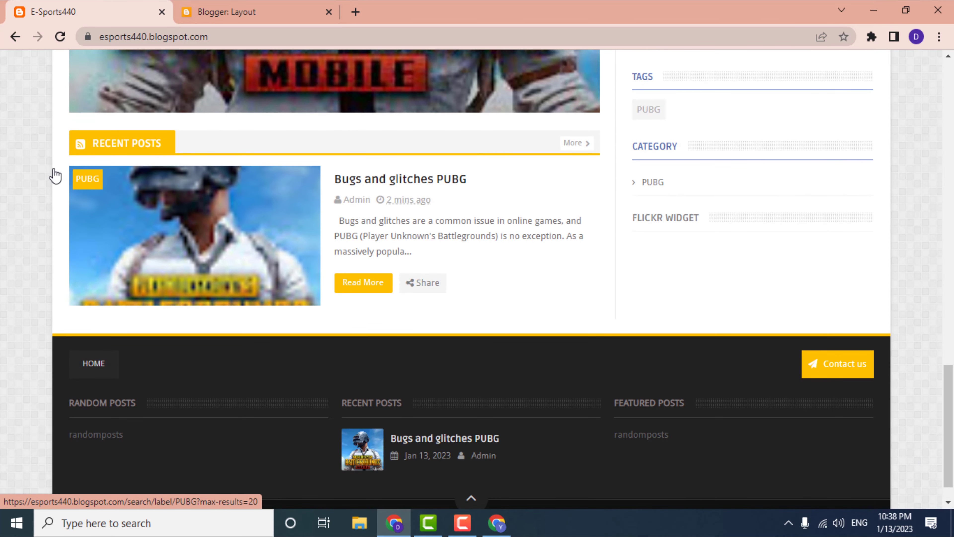
{"action": "scroll", "coordinate": [178, 227], "scroll_direction": "up", "scroll_amount": 10}
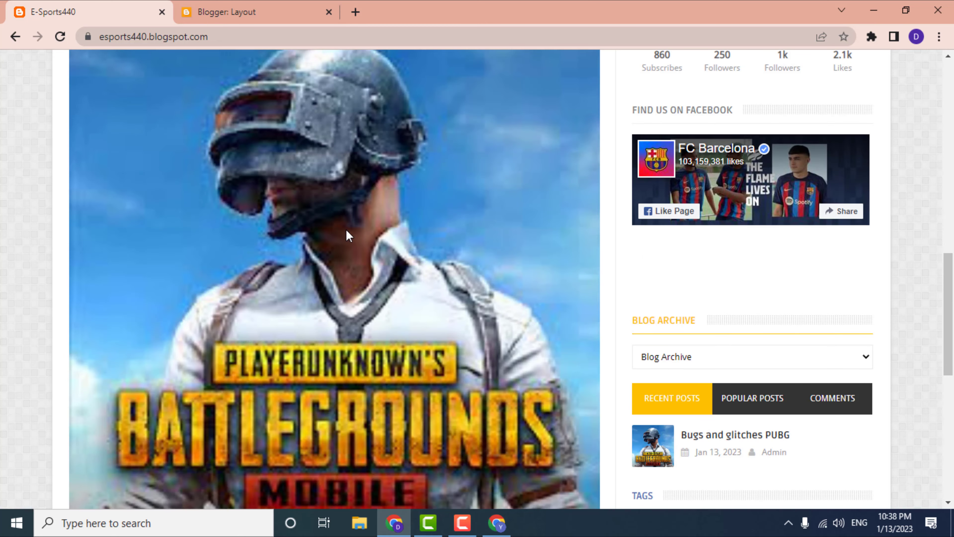
Switch to the Blogger layout and remove the Breaking News gadget from the News Ticker section.
{"action": "left_click", "coordinate": [279, 10]}
{"action": "scroll", "coordinate": [485, 270], "scroll_direction": "down", "scroll_amount": 3}
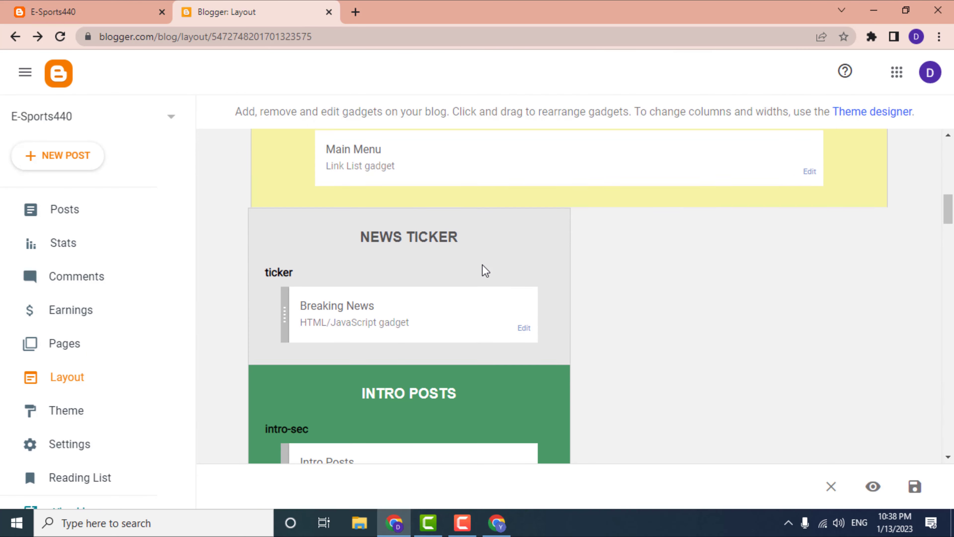
{"action": "scroll", "coordinate": [428, 277], "scroll_direction": "down", "scroll_amount": 2}
{"action": "scroll", "coordinate": [433, 274], "scroll_direction": "down", "scroll_amount": 8}
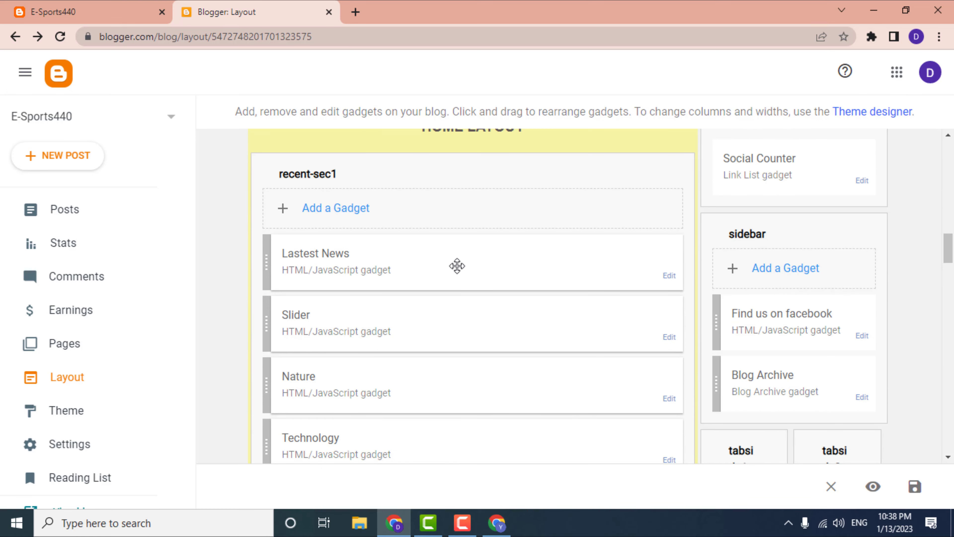
{"action": "scroll", "coordinate": [457, 265], "scroll_direction": "up", "scroll_amount": 3}
{"action": "scroll", "coordinate": [413, 279], "scroll_direction": "up", "scroll_amount": 6}
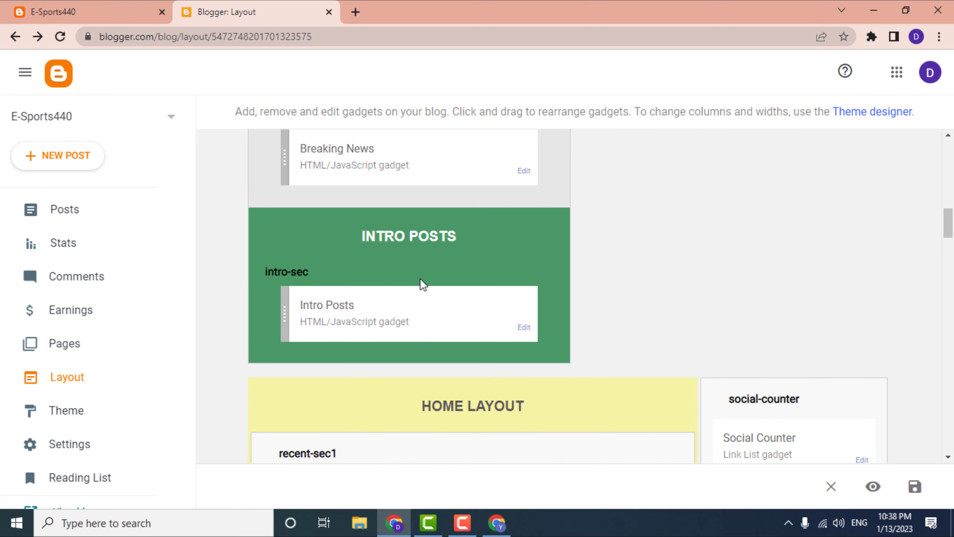
{"action": "scroll", "coordinate": [420, 279], "scroll_direction": "up", "scroll_amount": 2}
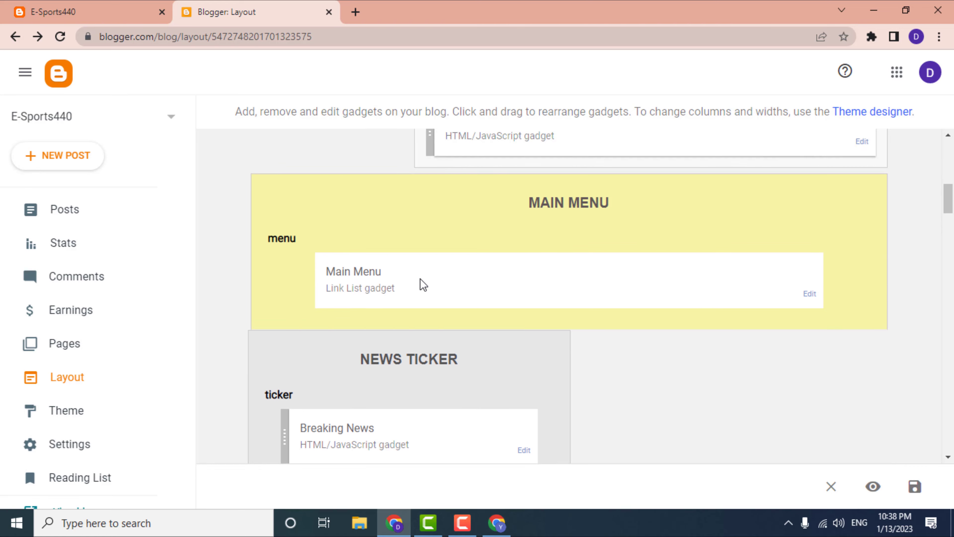
{"action": "scroll", "coordinate": [419, 278], "scroll_direction": "down", "scroll_amount": 4}
{"action": "left_click", "coordinate": [523, 311]}
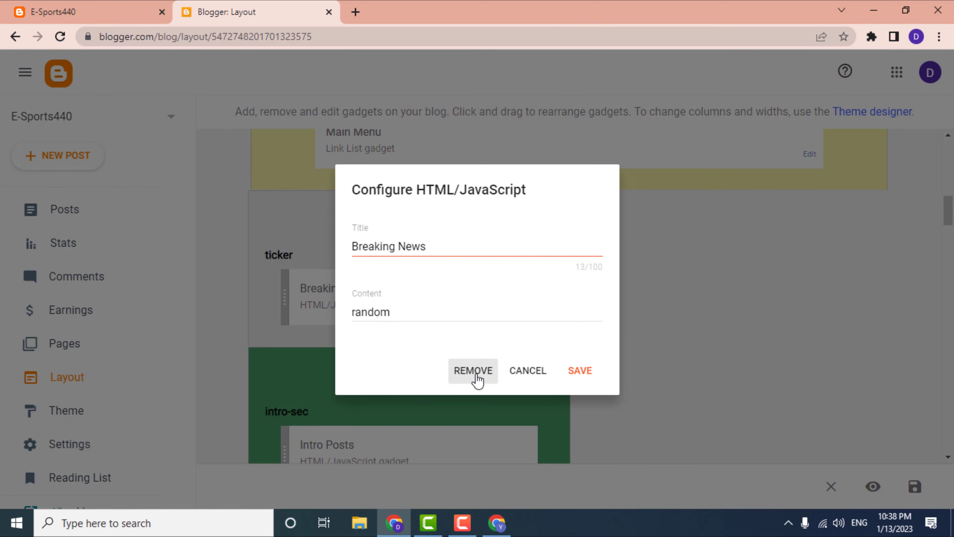
{"action": "left_click", "coordinate": [476, 377]}
{"action": "left_click", "coordinate": [573, 328]}
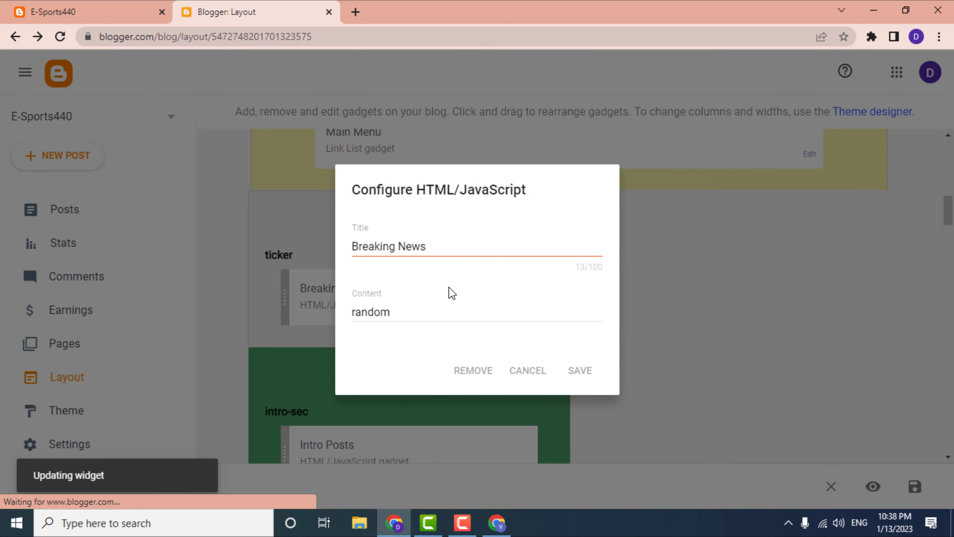
Remove the Intro Posts gadget from the layout's intro-sec section.
{"action": "scroll", "coordinate": [413, 297], "scroll_direction": "down", "scroll_amount": 5}
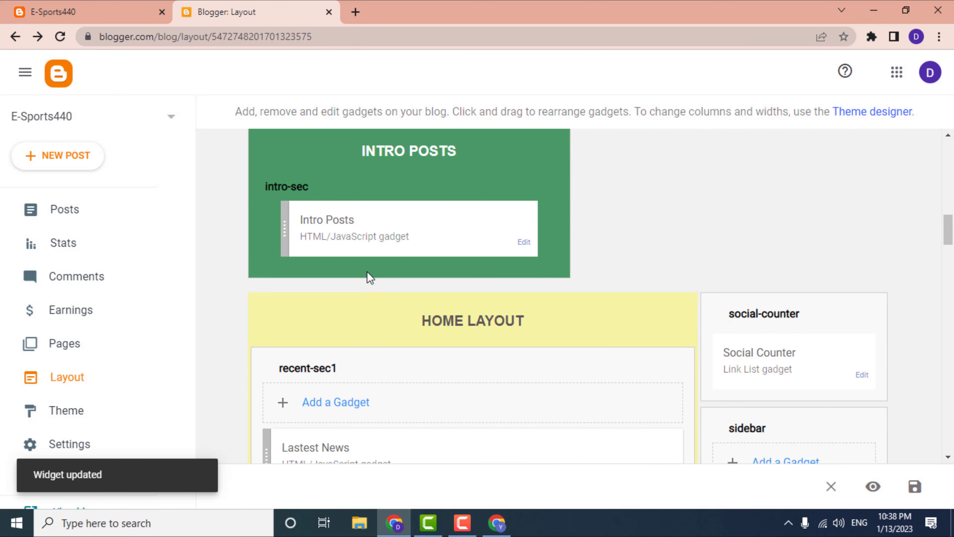
{"action": "left_click", "coordinate": [523, 242]}
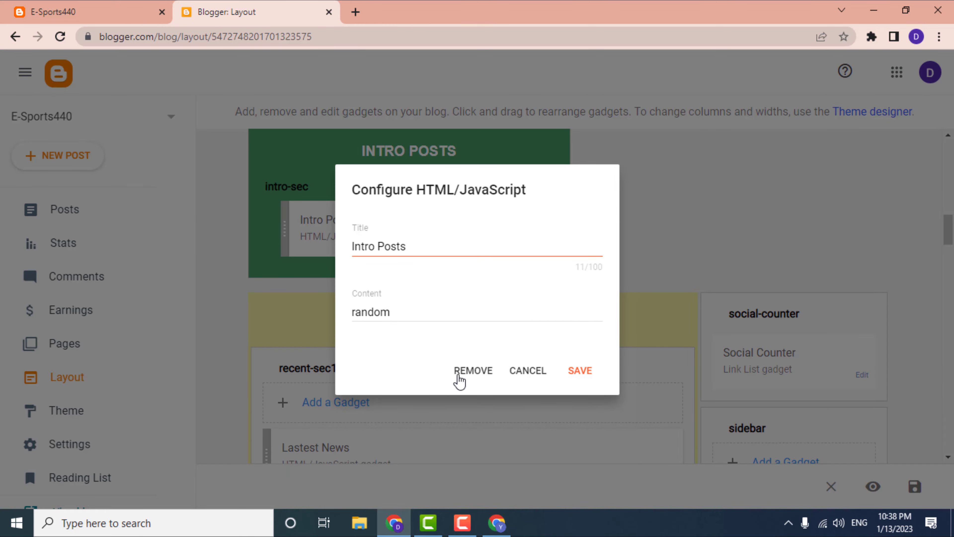
{"action": "left_click", "coordinate": [460, 373]}
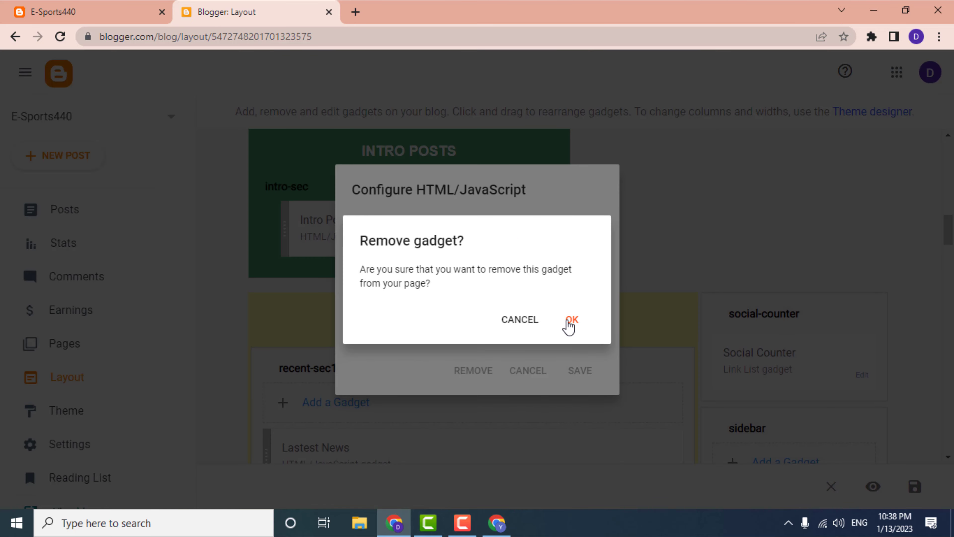
{"action": "left_click", "coordinate": [569, 323]}
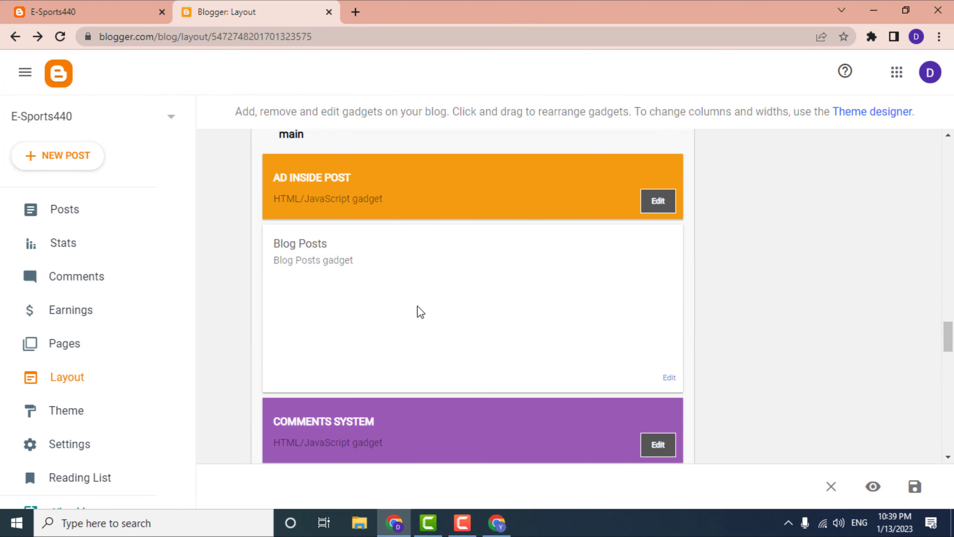
Look over the layout's main and footer sections, and check the settings of the Disqus Shortname and Blog Posts gadgets.
{"action": "left_click", "coordinate": [650, 451]}
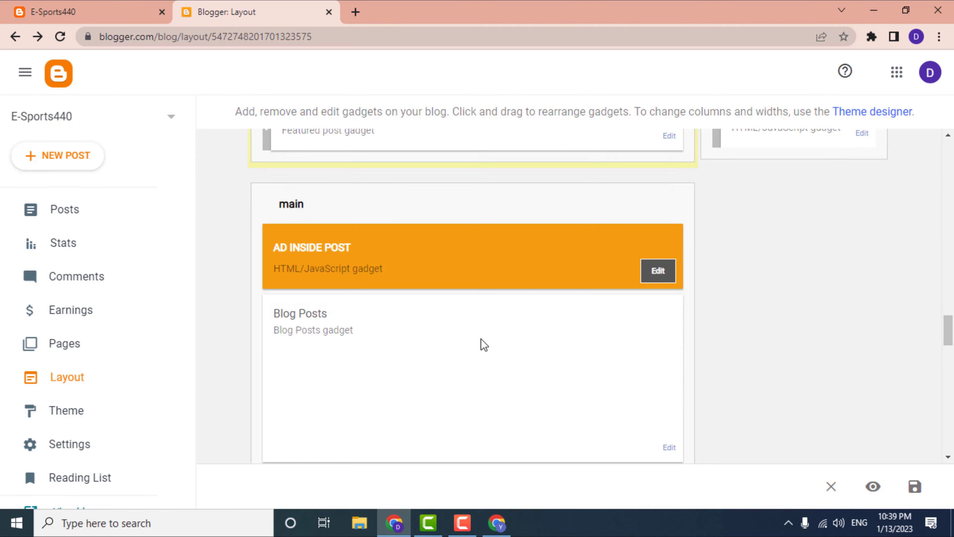
{"action": "scroll", "coordinate": [571, 319], "scroll_direction": "up", "scroll_amount": 7}
{"action": "scroll", "coordinate": [571, 318], "scroll_direction": "down", "scroll_amount": 20}
{"action": "scroll", "coordinate": [571, 317], "scroll_direction": "up", "scroll_amount": 3}
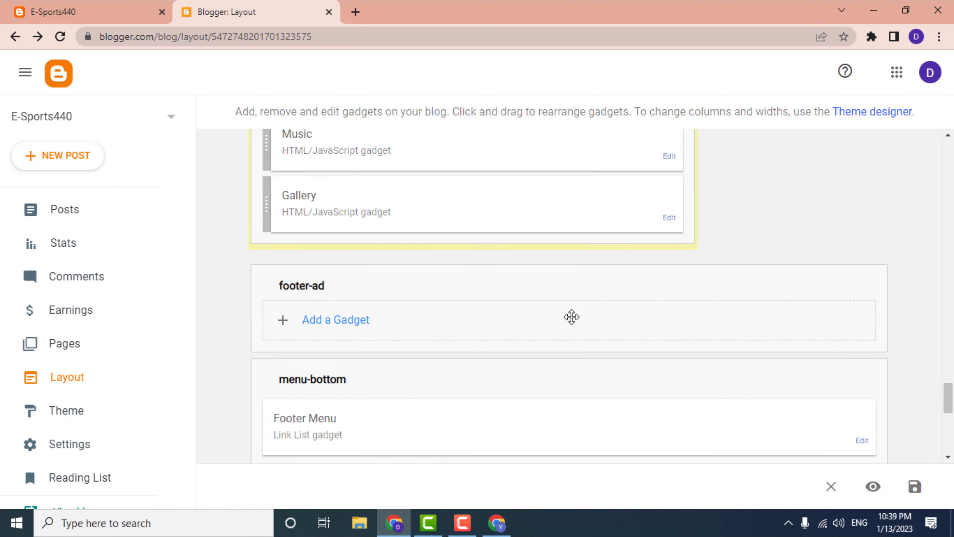
{"action": "scroll", "coordinate": [571, 317], "scroll_direction": "up", "scroll_amount": 8}
{"action": "scroll", "coordinate": [486, 348], "scroll_direction": "down", "scroll_amount": 3}
{"action": "scroll", "coordinate": [632, 308], "scroll_direction": "up", "scroll_amount": 5}
{"action": "left_click", "coordinate": [655, 375]}
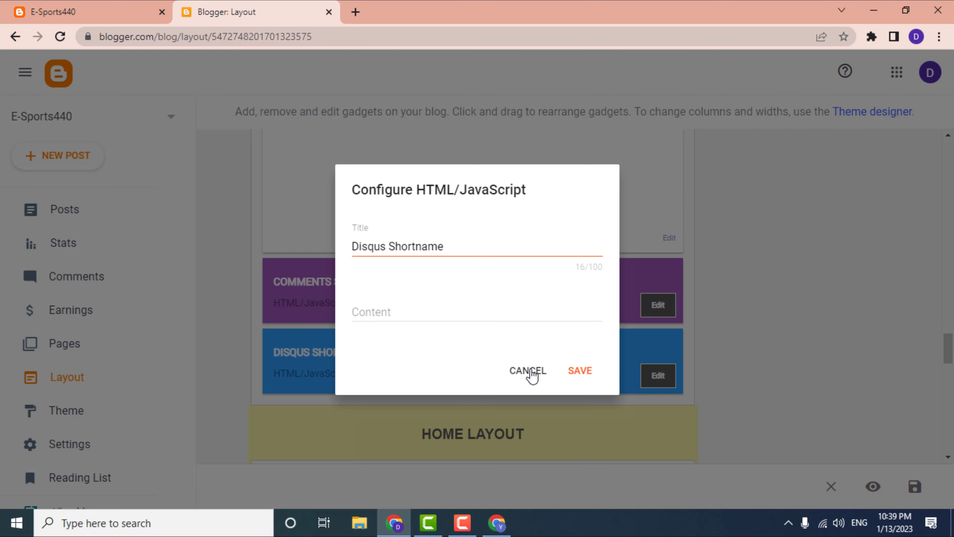
{"action": "left_click", "coordinate": [532, 375]}
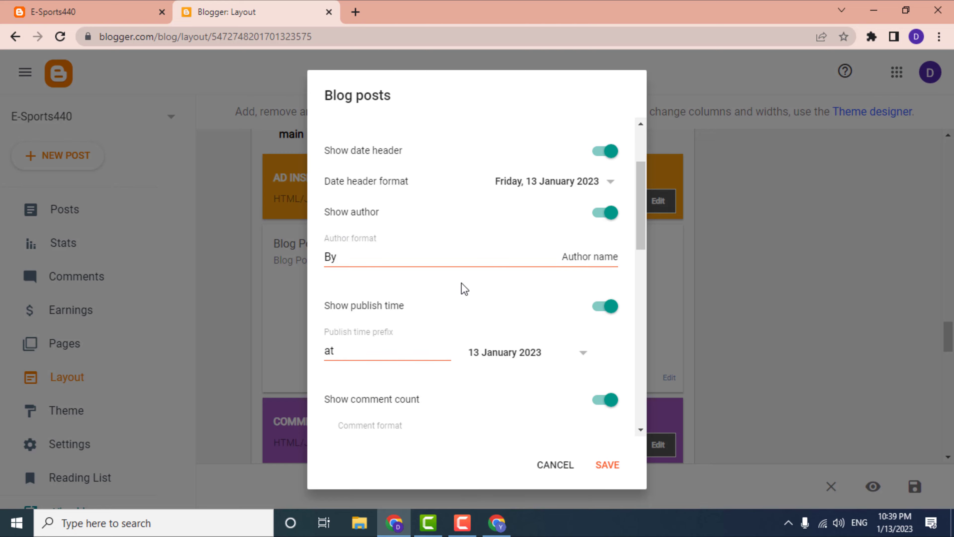
{"action": "scroll", "coordinate": [469, 296], "scroll_direction": "up", "scroll_amount": 3}
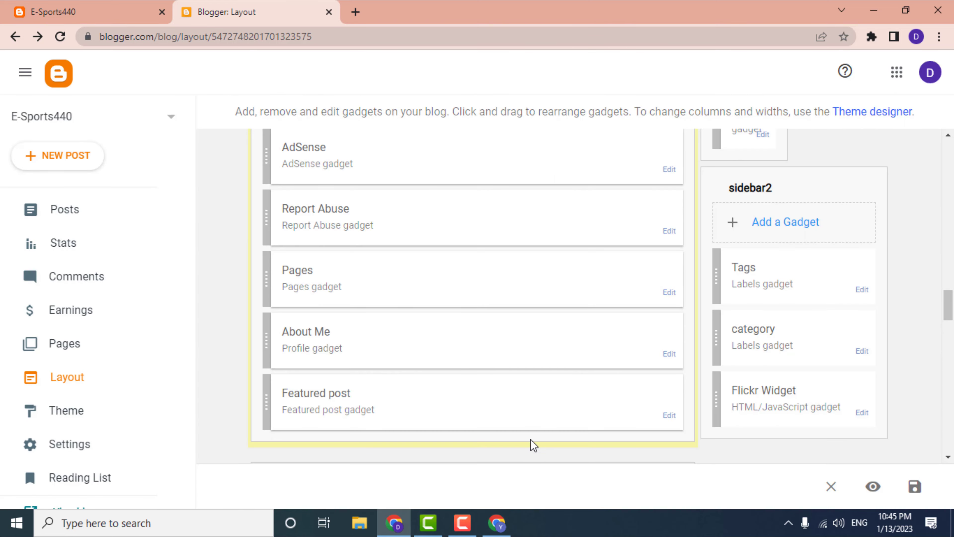
Remove the Lastest News gadget from the recent-sec1 section of the Home Layout.
{"action": "scroll", "coordinate": [483, 373], "scroll_direction": "up", "scroll_amount": 5}
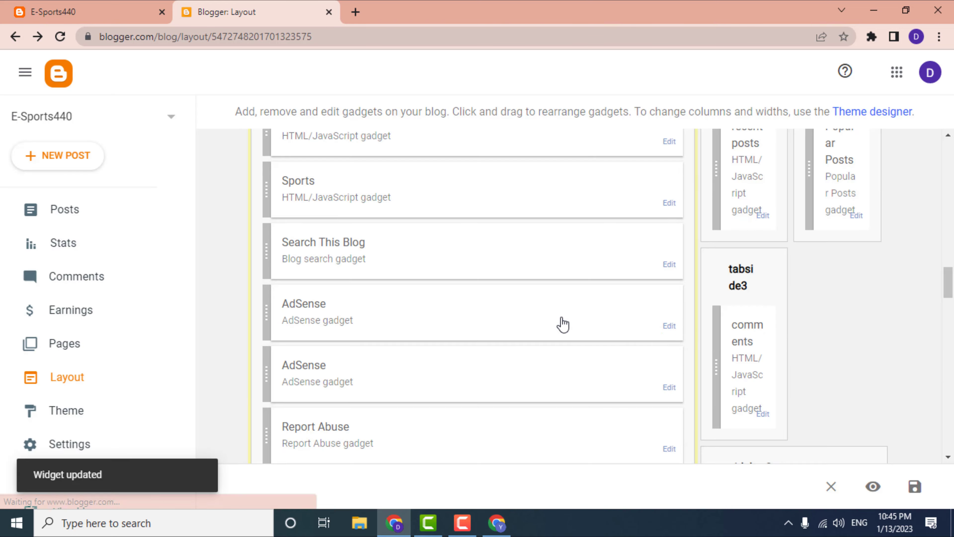
{"action": "scroll", "coordinate": [515, 317], "scroll_direction": "up", "scroll_amount": 10}
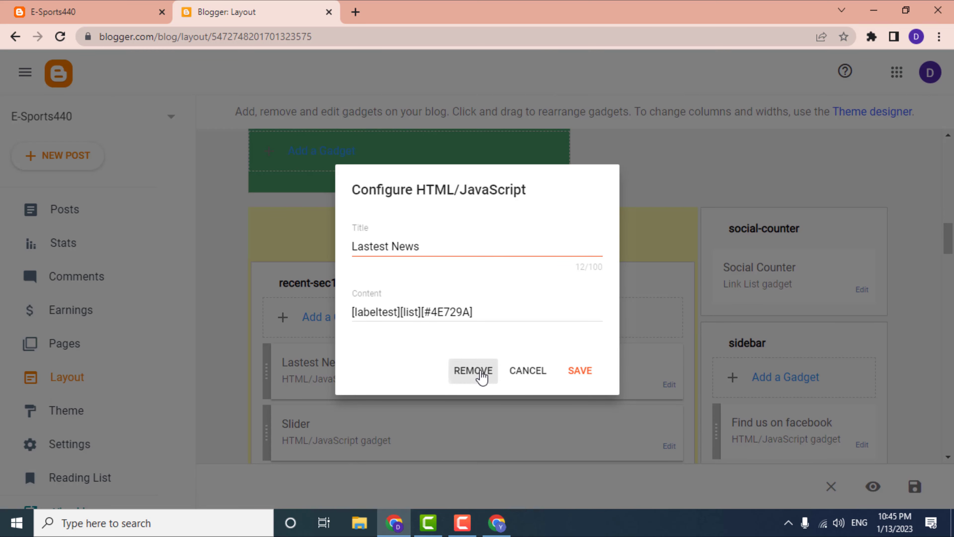
{"action": "left_click", "coordinate": [479, 372]}
{"action": "left_click", "coordinate": [571, 319]}
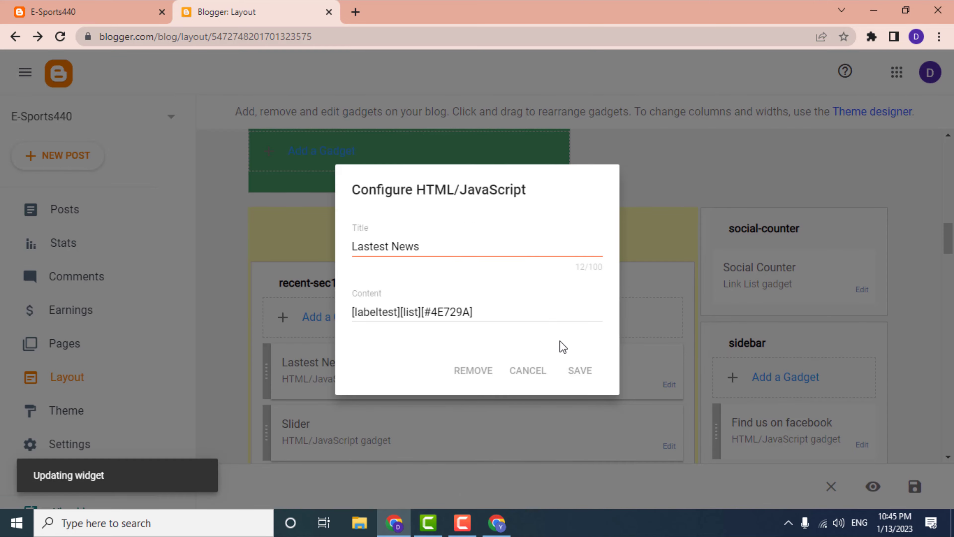
Remove the Slider and Nature gadgets from the recent-sec1 section.
{"action": "scroll", "coordinate": [559, 343], "scroll_direction": "down", "scroll_amount": 4}
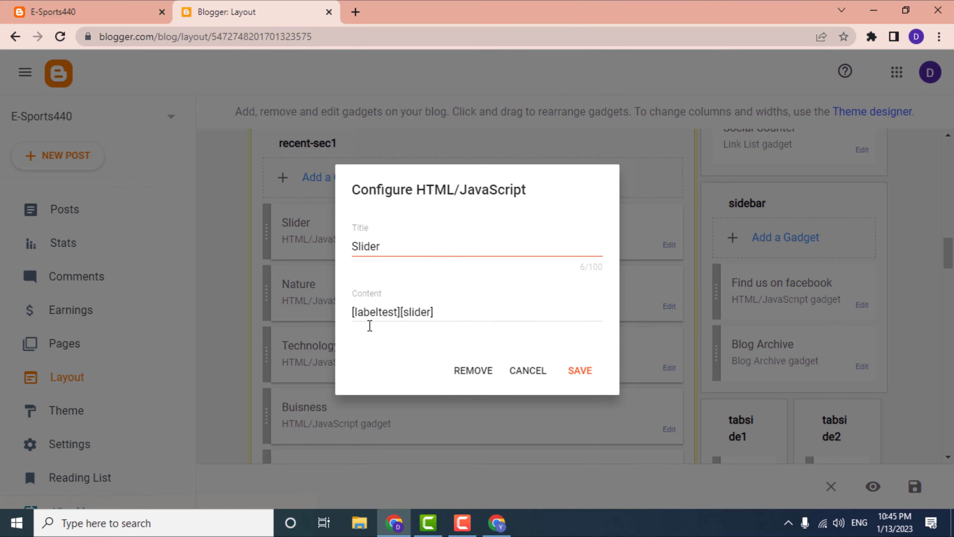
{"action": "left_click", "coordinate": [459, 376]}
{"action": "left_click", "coordinate": [565, 318]}
{"action": "left_click", "coordinate": [669, 244]}
{"action": "left_click", "coordinate": [458, 370]}
{"action": "left_click", "coordinate": [565, 317]}
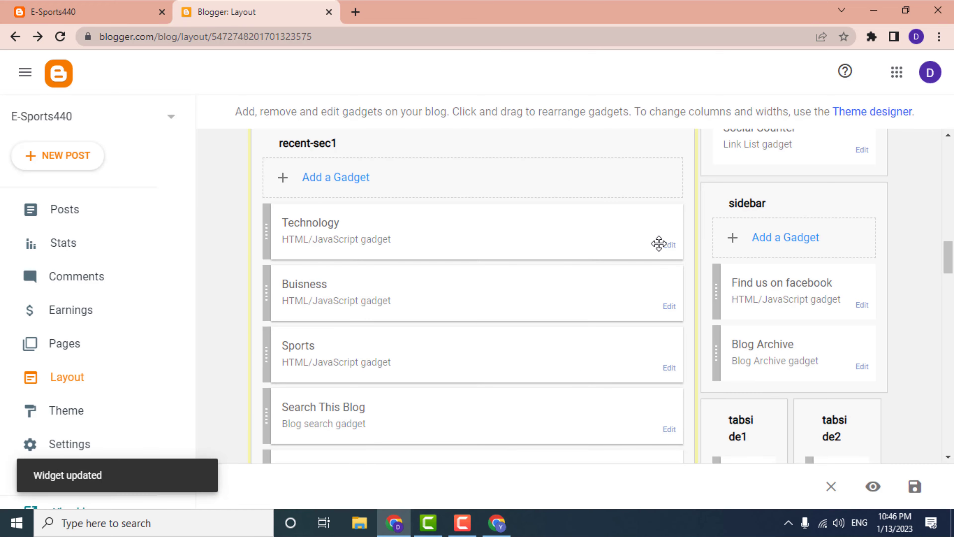
Remove the Technology, Buisness and Sports gadgets from the recent-sec1 section.
{"action": "left_click", "coordinate": [667, 244]}
{"action": "left_click", "coordinate": [472, 370]}
{"action": "left_click", "coordinate": [565, 317]}
{"action": "left_click", "coordinate": [668, 244]}
{"action": "left_click", "coordinate": [472, 370]}
{"action": "left_click", "coordinate": [565, 317]}
{"action": "left_click", "coordinate": [668, 245]}
{"action": "left_click", "coordinate": [472, 370]}
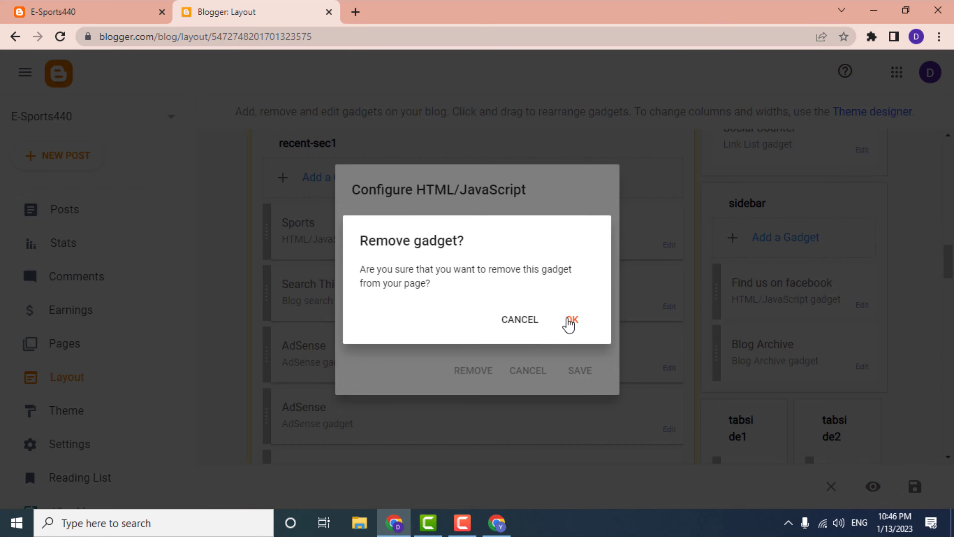
{"action": "left_click", "coordinate": [566, 316]}
Remove both AdSense gadgets from the recent-sec1 section.
{"action": "left_click", "coordinate": [668, 306]}
{"action": "left_click", "coordinate": [492, 346]}
{"action": "left_click", "coordinate": [669, 306]}
{"action": "left_click", "coordinate": [509, 346]}
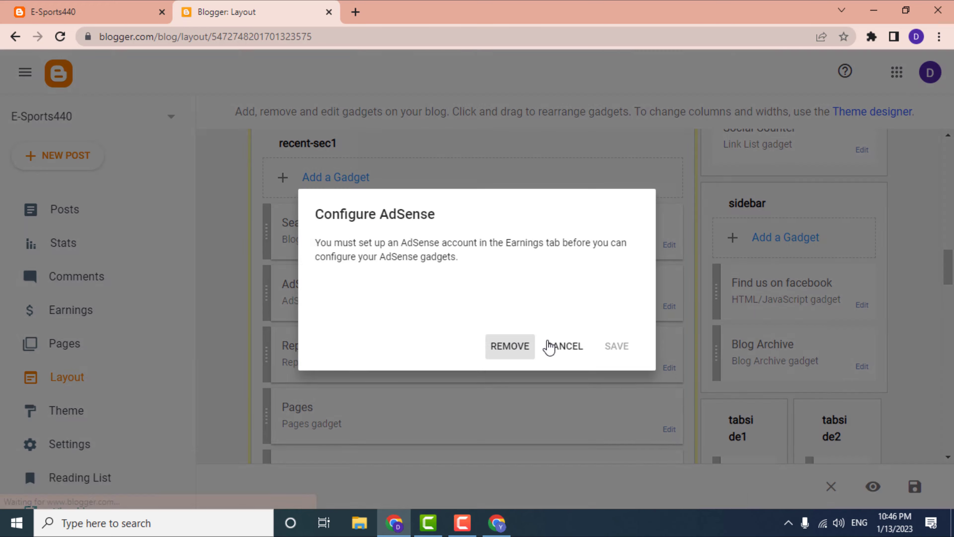
Save the layout changes and reload the E-Sports440 blog page.
{"action": "scroll", "coordinate": [666, 368], "scroll_direction": "down", "scroll_amount": 5}
{"action": "left_click", "coordinate": [915, 486]}
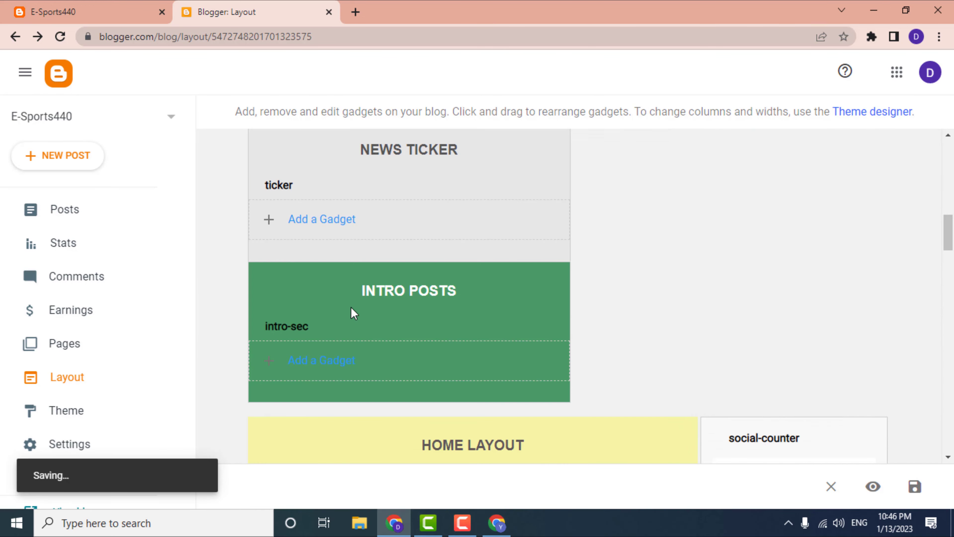
{"action": "left_click", "coordinate": [60, 12]}
{"action": "left_click", "coordinate": [60, 36]}
Return to the Blogger layout, remove the Pages gadget from the recent-sec1 section, and save the layout.
{"action": "left_click", "coordinate": [240, 12]}
{"action": "scroll", "coordinate": [446, 252], "scroll_direction": "down", "scroll_amount": 13}
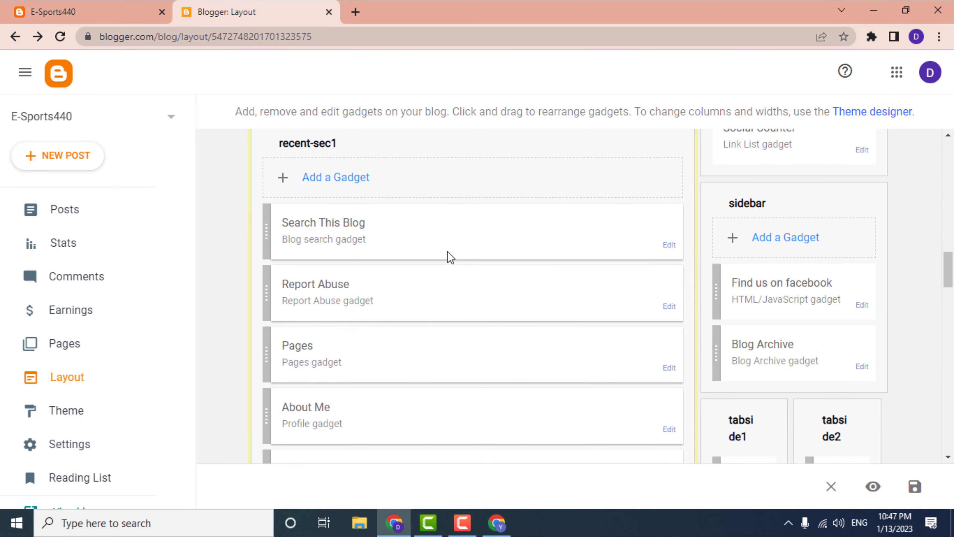
{"action": "scroll", "coordinate": [671, 284], "scroll_direction": "down", "scroll_amount": 1}
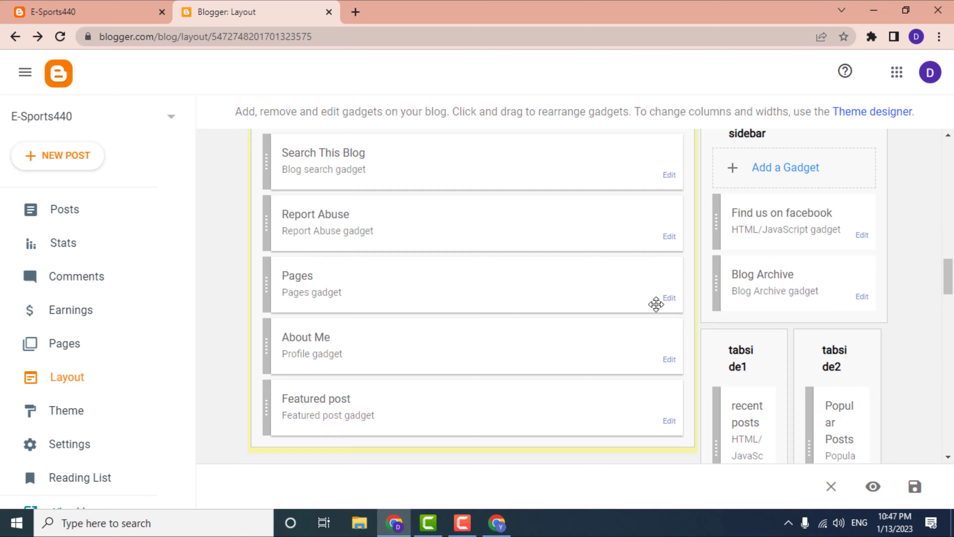
{"action": "left_click", "coordinate": [669, 297]}
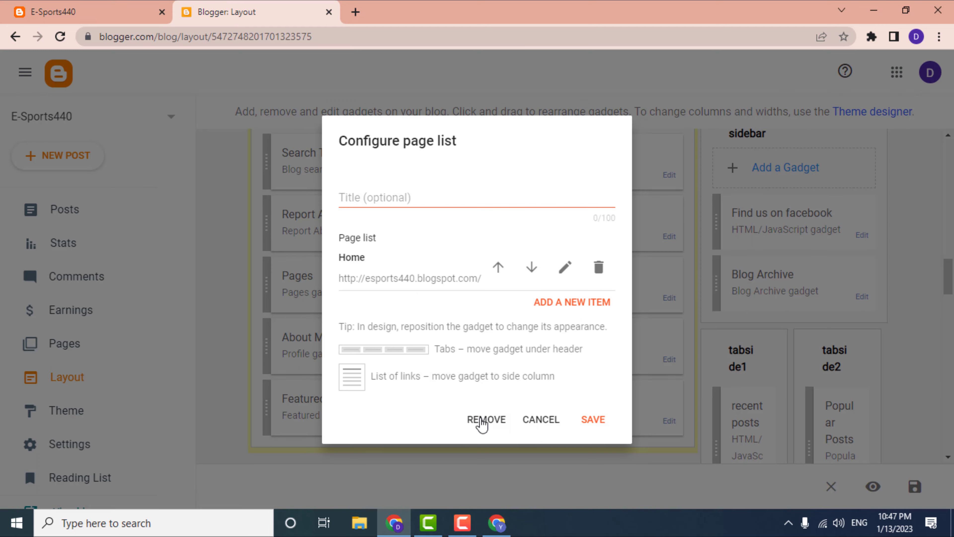
{"action": "left_click", "coordinate": [483, 421]}
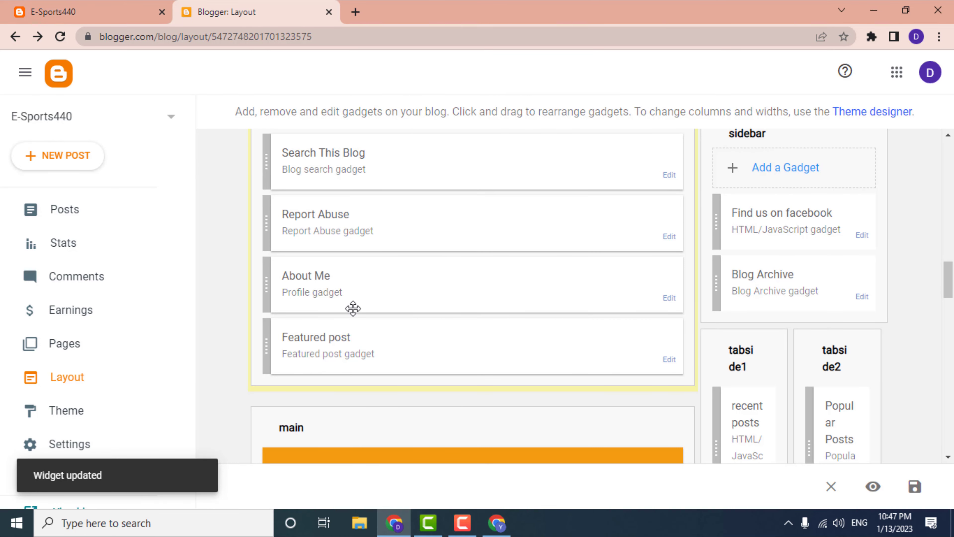
{"action": "scroll", "coordinate": [429, 296], "scroll_direction": "up", "scroll_amount": 5}
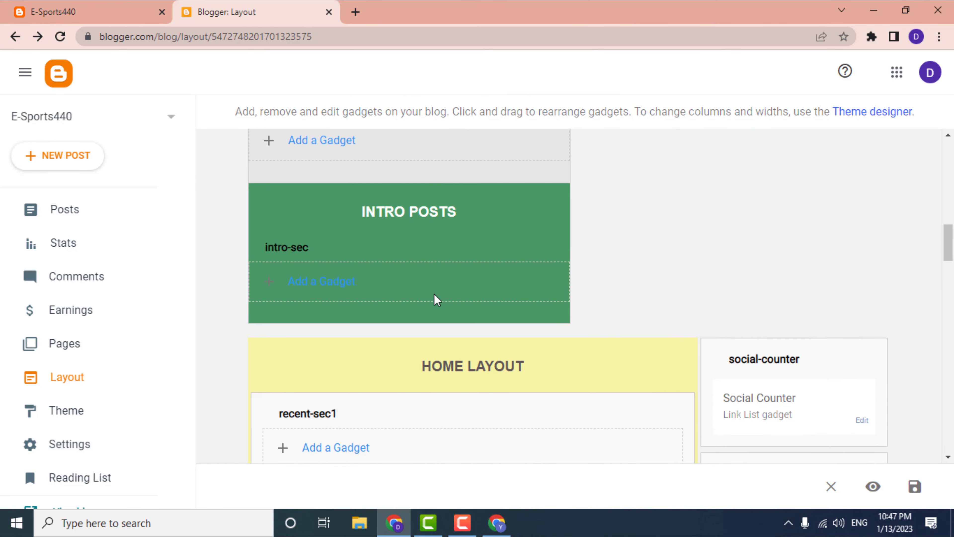
{"action": "scroll", "coordinate": [435, 299], "scroll_direction": "down", "scroll_amount": 6}
{"action": "left_click", "coordinate": [915, 487]}
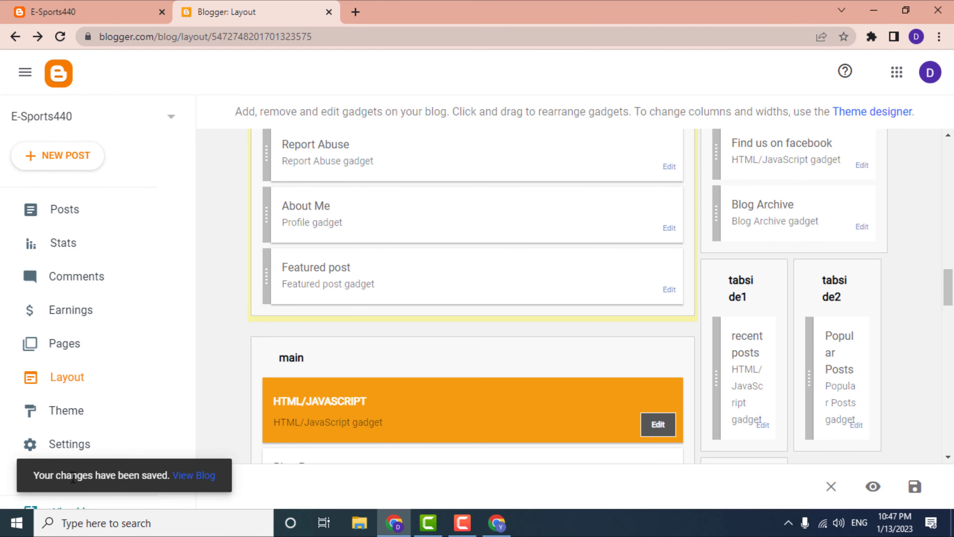
Reload and examine the E-Sports440 home page from the menu down to the footer, and return to the Blogger layout.
{"action": "left_click", "coordinate": [193, 475]}
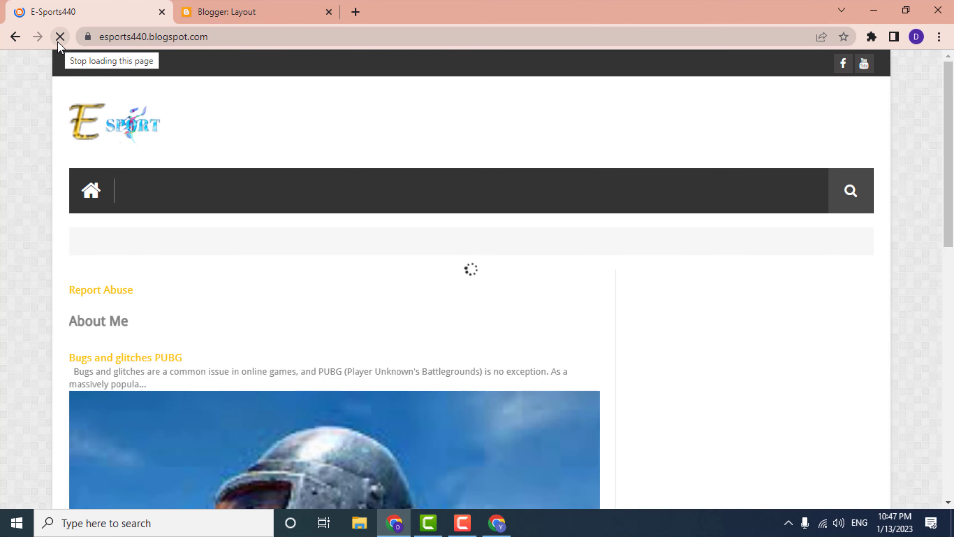
{"action": "scroll", "coordinate": [387, 342], "scroll_direction": "down", "scroll_amount": 15}
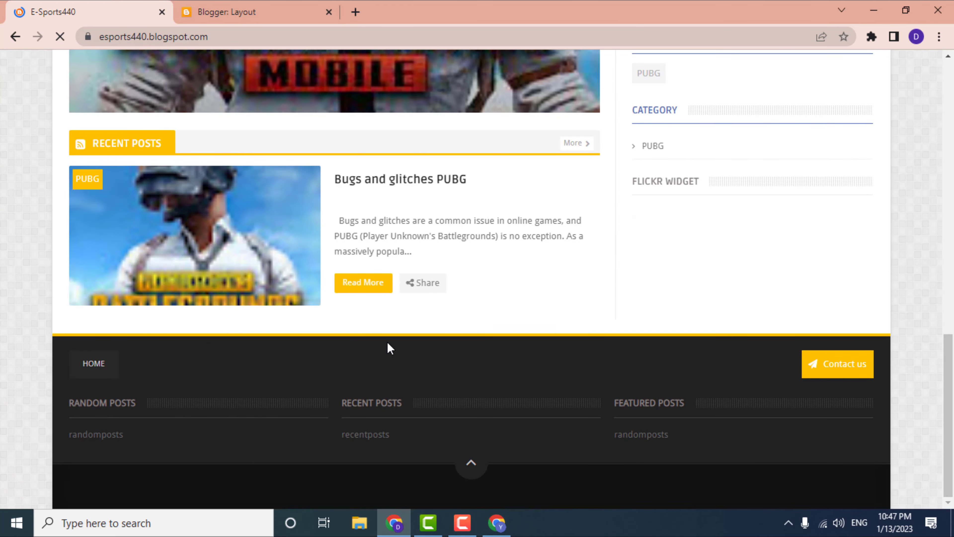
{"action": "scroll", "coordinate": [387, 343], "scroll_direction": "up", "scroll_amount": 15}
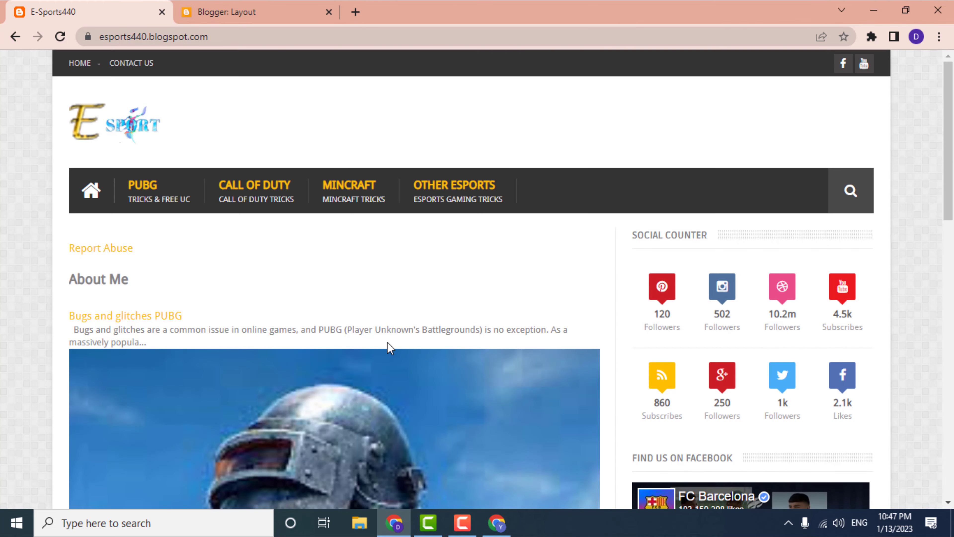
{"action": "scroll", "coordinate": [538, 338], "scroll_direction": "down", "scroll_amount": 15}
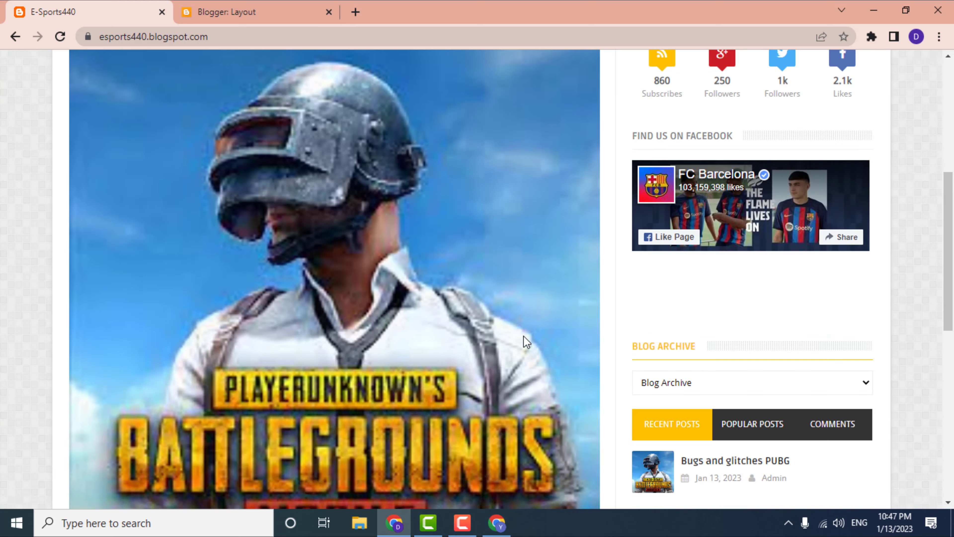
{"action": "scroll", "coordinate": [523, 338], "scroll_direction": "up", "scroll_amount": 15}
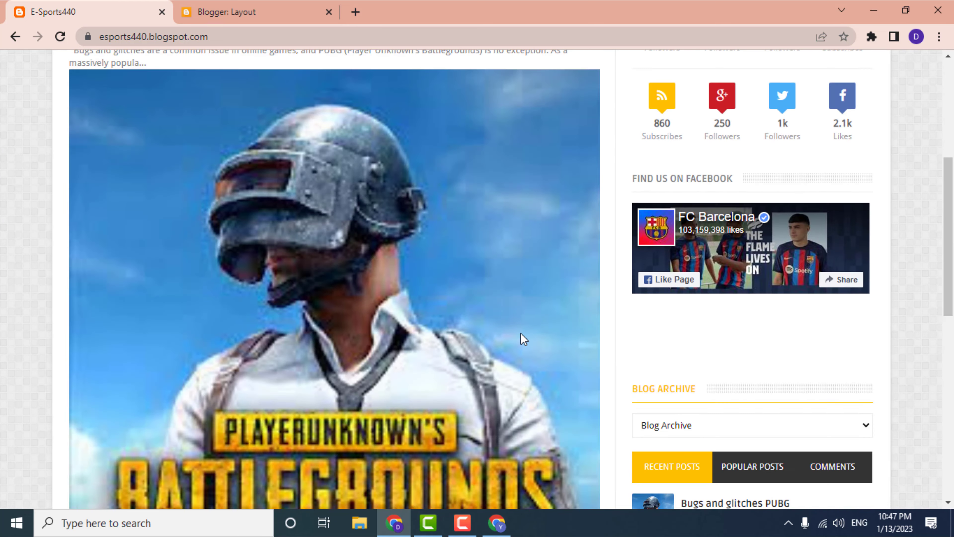
{"action": "left_click", "coordinate": [263, 8]}
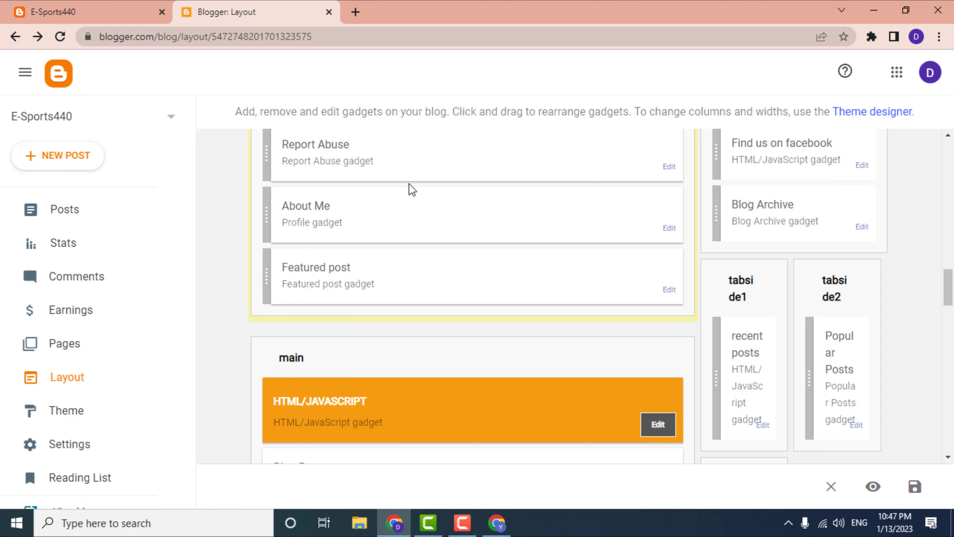
Remove the Featured post gadget from the recent-sec1 section and save the layout.
{"action": "left_click", "coordinate": [669, 290]}
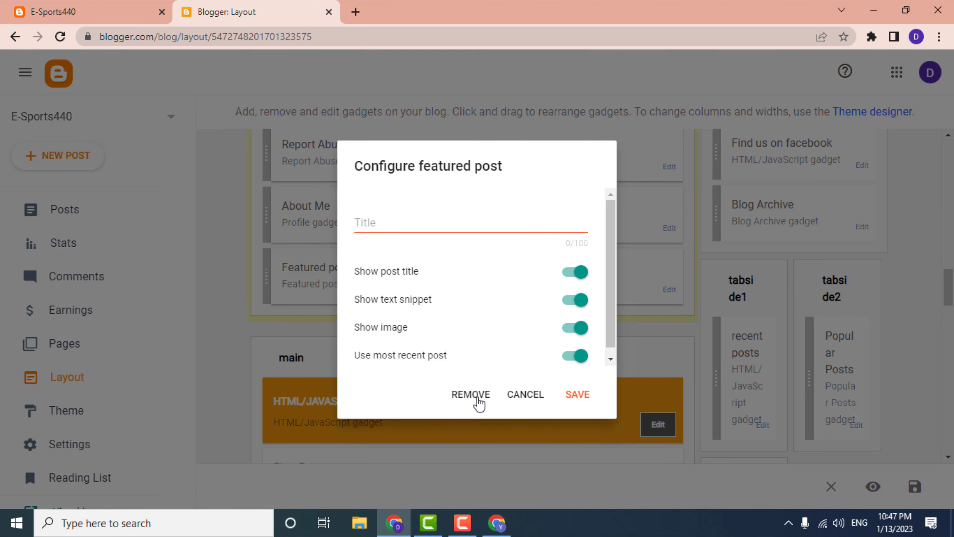
{"action": "left_click", "coordinate": [479, 400]}
{"action": "left_click", "coordinate": [574, 319]}
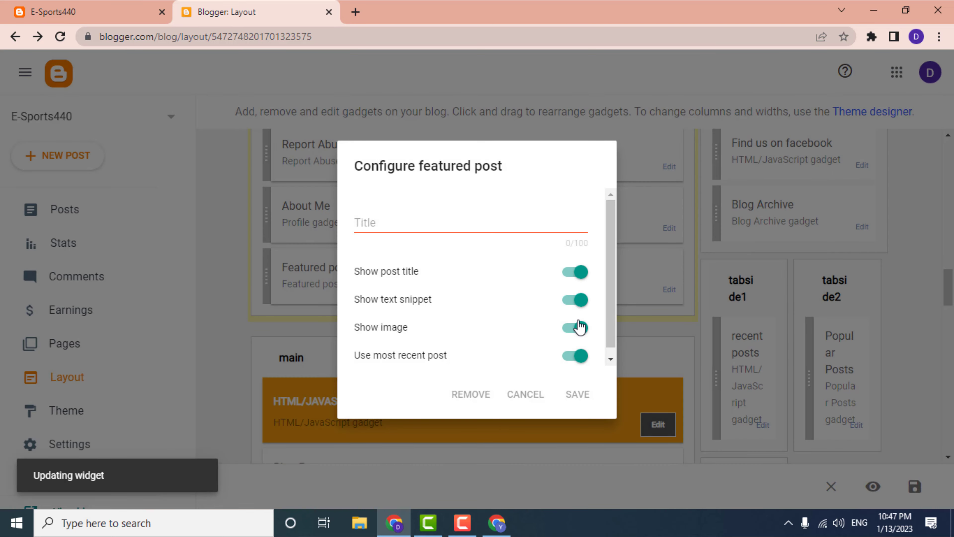
{"action": "scroll", "coordinate": [557, 323], "scroll_direction": "down", "scroll_amount": 5}
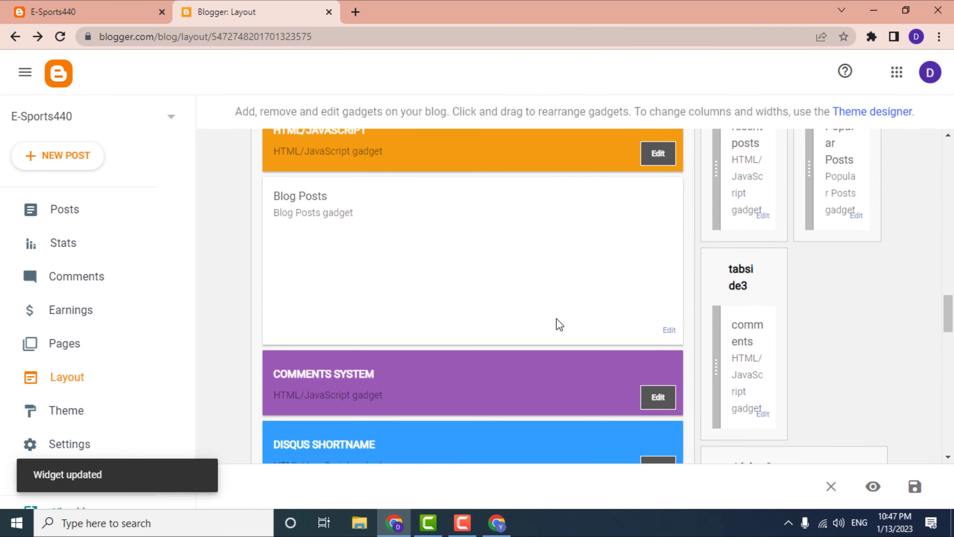
{"action": "left_click", "coordinate": [76, 8]}
{"action": "left_click", "coordinate": [218, 7]}
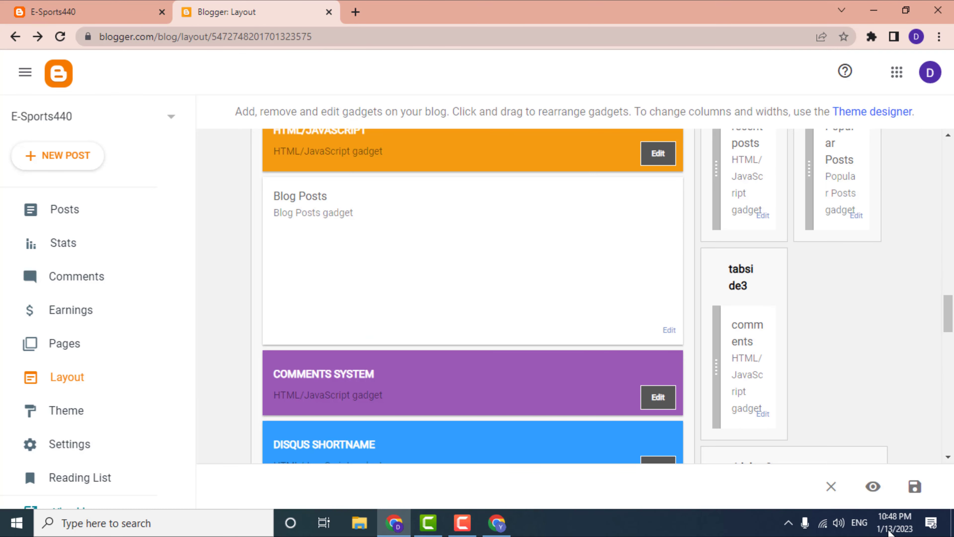
{"action": "left_click", "coordinate": [913, 487]}
Reload the E-Sports440 home page and examine what is shown beneath the main menu.
{"action": "left_click", "coordinate": [45, 11]}
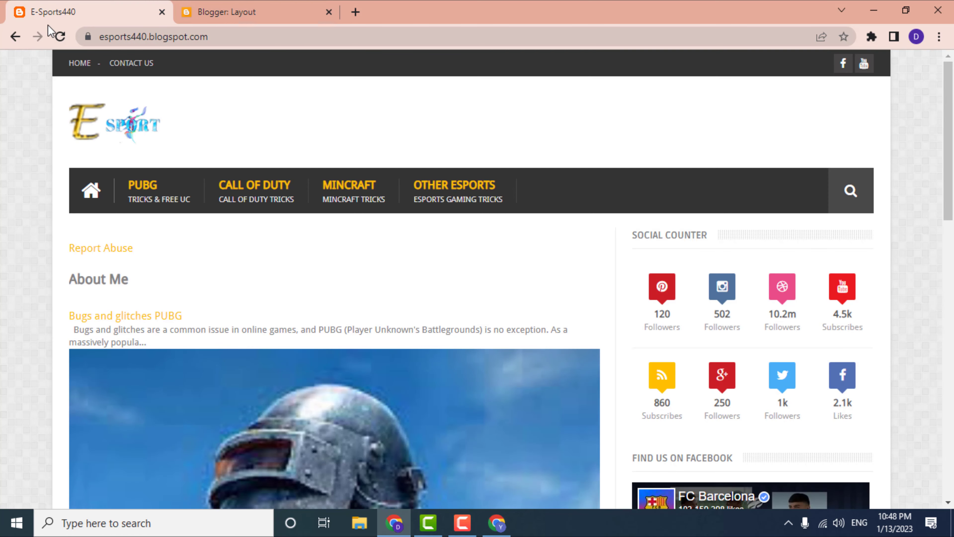
{"action": "left_click", "coordinate": [61, 37]}
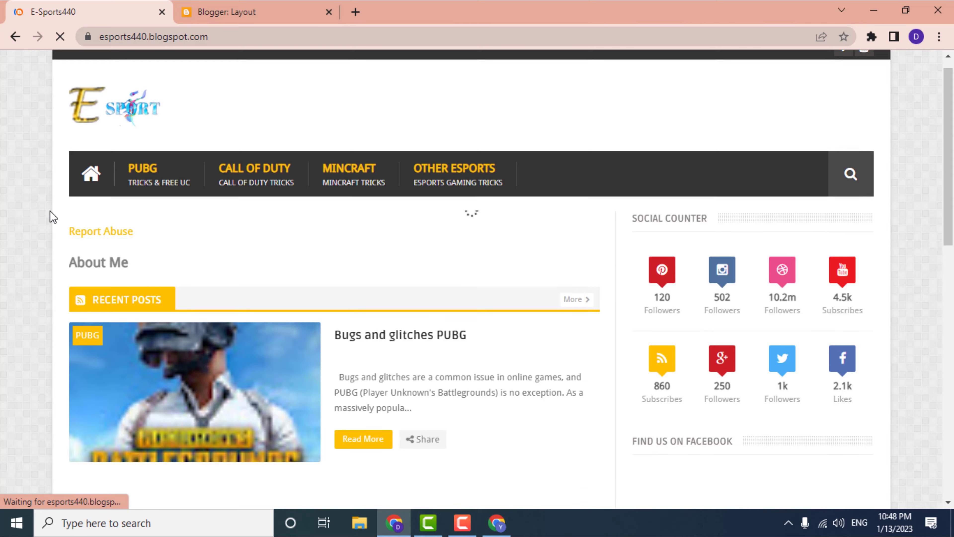
{"action": "scroll", "coordinate": [234, 313], "scroll_direction": "down", "scroll_amount": 10}
{"action": "scroll", "coordinate": [263, 293], "scroll_direction": "down", "scroll_amount": 3}
{"action": "scroll", "coordinate": [302, 270], "scroll_direction": "up", "scroll_amount": 12}
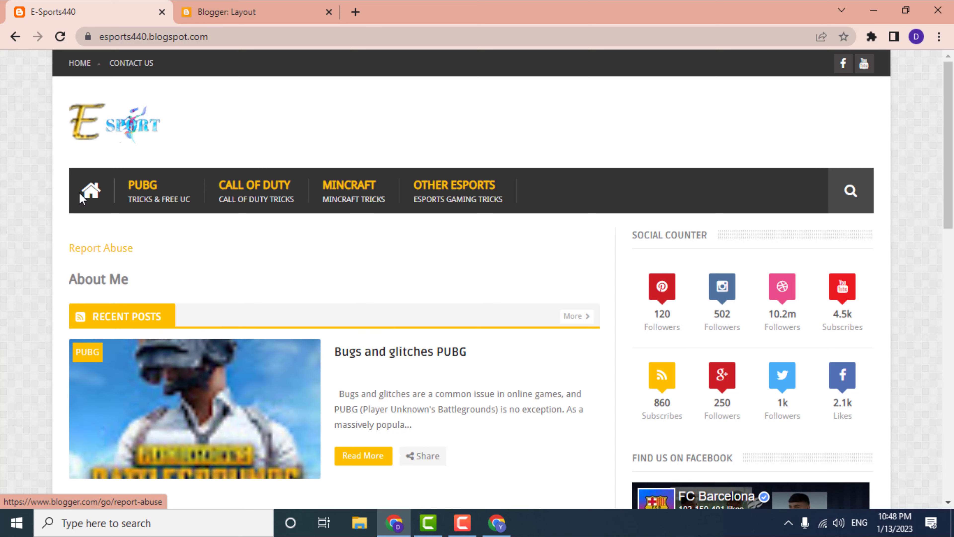
Return to the Blogger layout and move the Report Abuse gadget below About Me in the recent-sec1 section.
{"action": "left_click", "coordinate": [227, 12]}
{"action": "scroll", "coordinate": [418, 322], "scroll_direction": "up", "scroll_amount": 8}
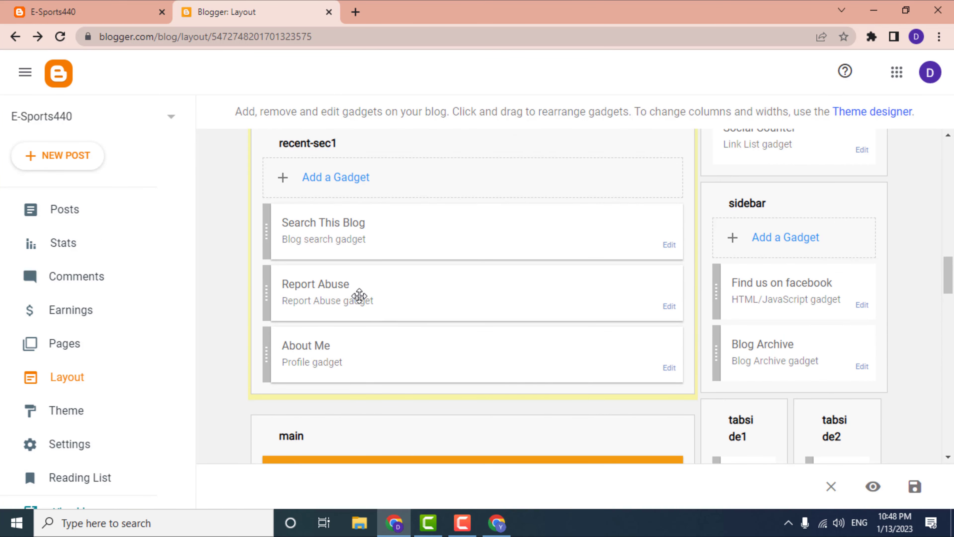
{"action": "left_click_drag", "start_coordinate": [359, 296], "coordinate": [357, 377]}
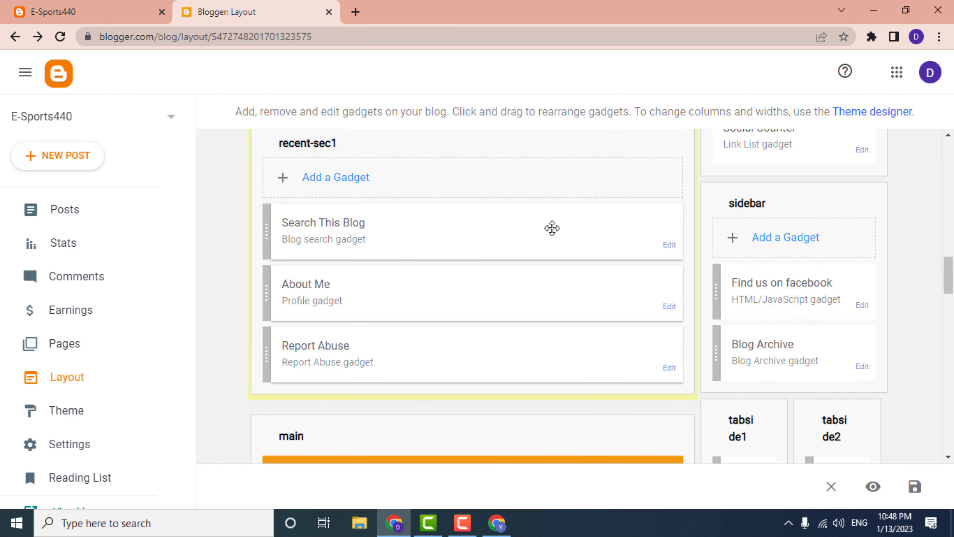
Check the area below the home page menu, and remove the Search This Blog gadget from recent-sec1 in the layout.
{"action": "left_click", "coordinate": [123, 23]}
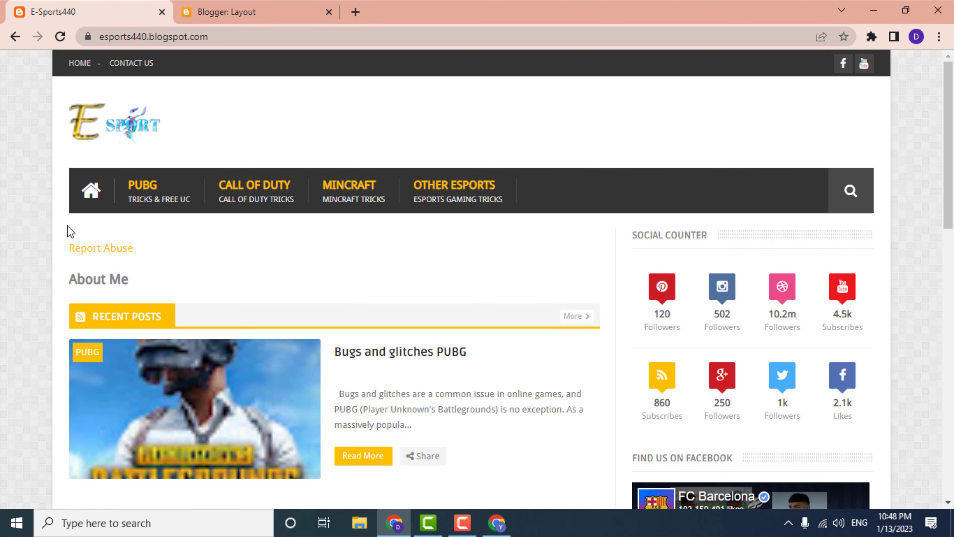
{"action": "left_click", "coordinate": [221, 7]}
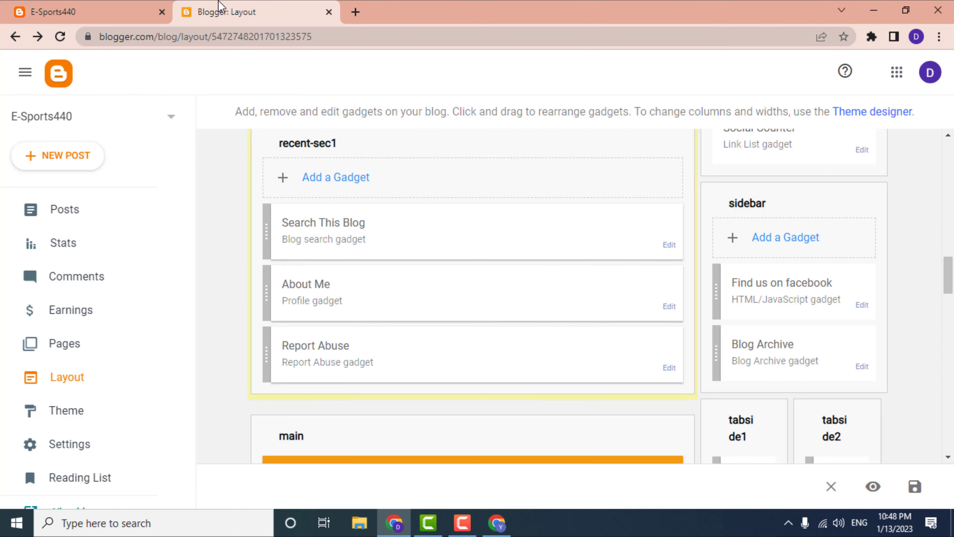
{"action": "left_click", "coordinate": [669, 246]}
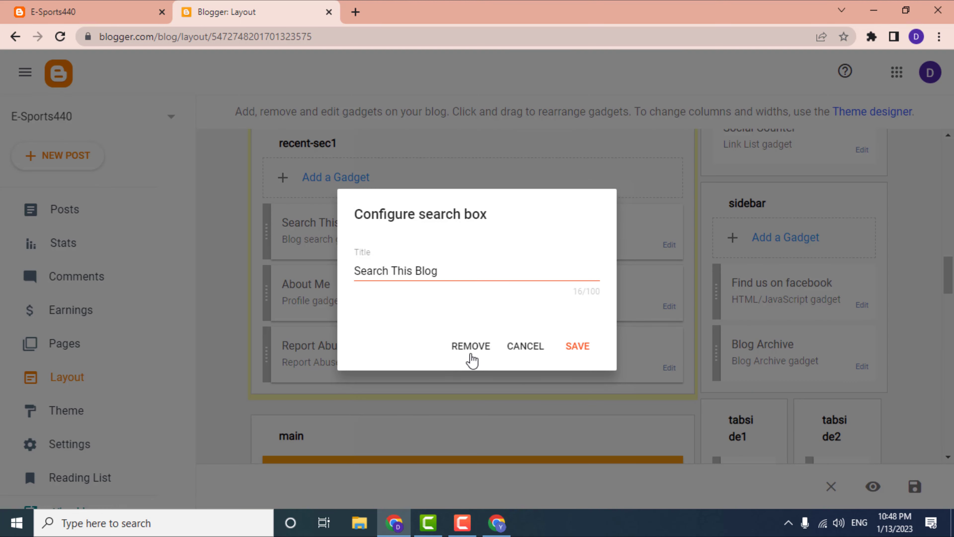
{"action": "left_click", "coordinate": [471, 346]}
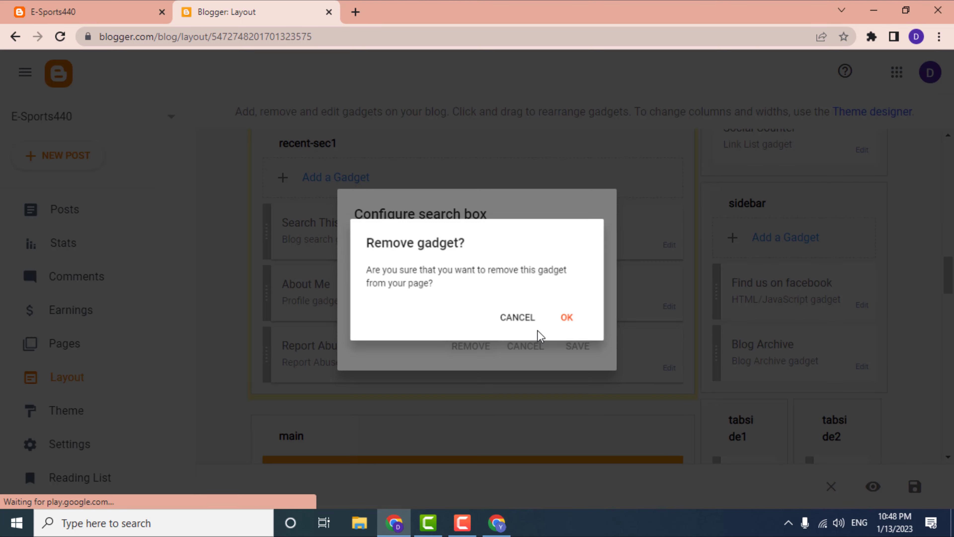
{"action": "left_click", "coordinate": [568, 320]}
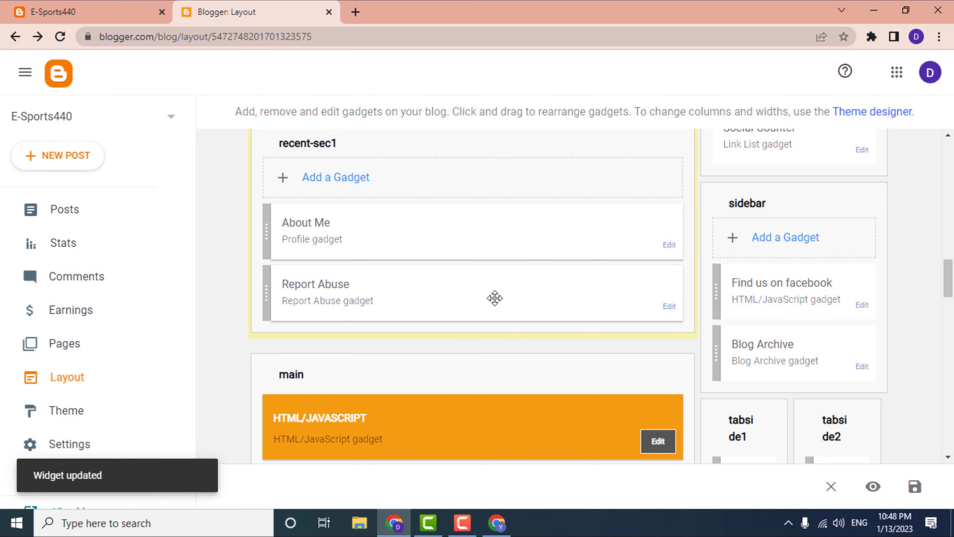
Locate the About Me heading on the home page and remove its Profile gadget from the recent-sec1 section.
{"action": "left_click", "coordinate": [53, 12]}
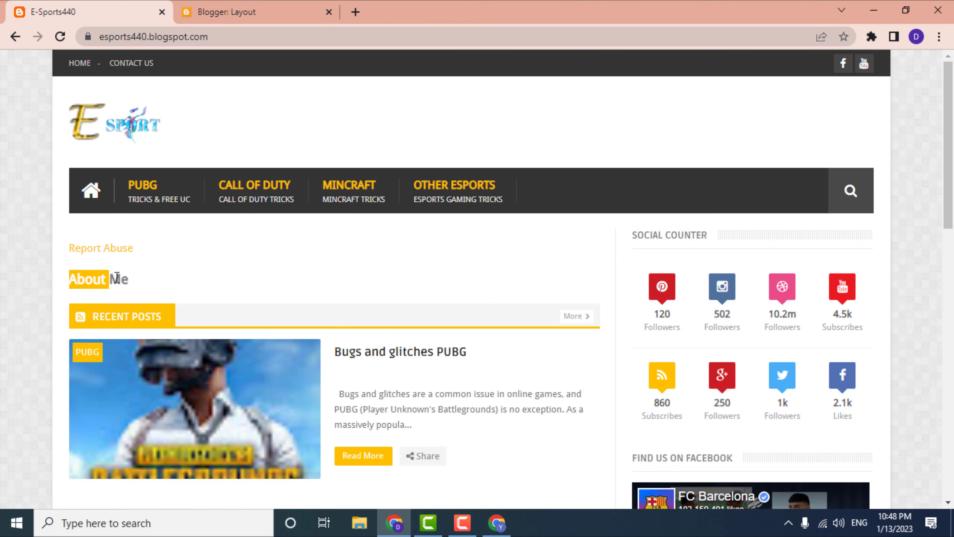
{"action": "left_click", "coordinate": [242, 4]}
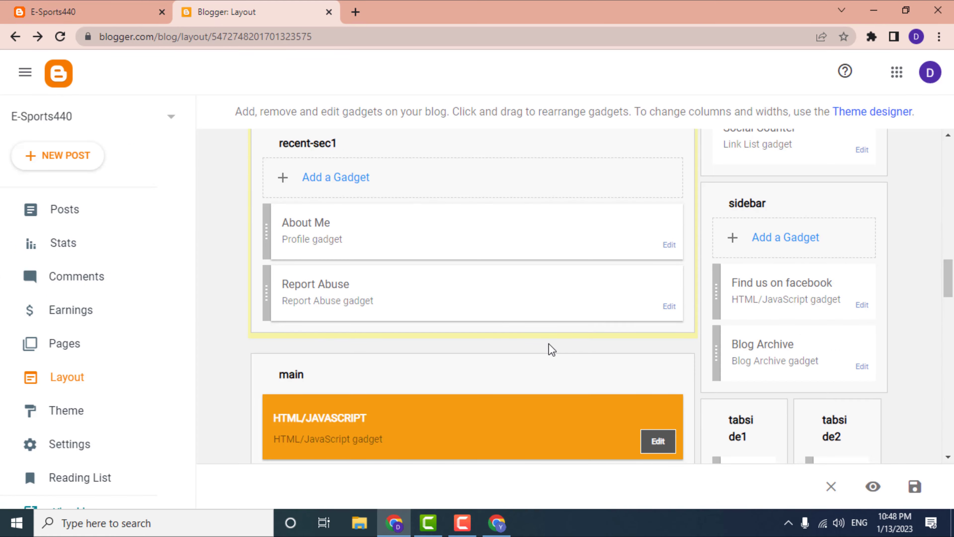
{"action": "left_click", "coordinate": [671, 246]}
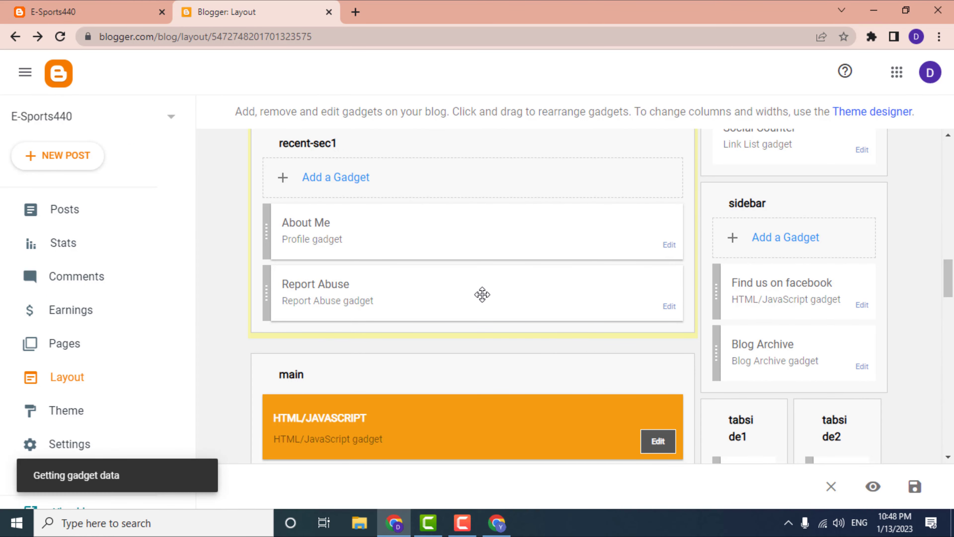
{"action": "left_click", "coordinate": [479, 370]}
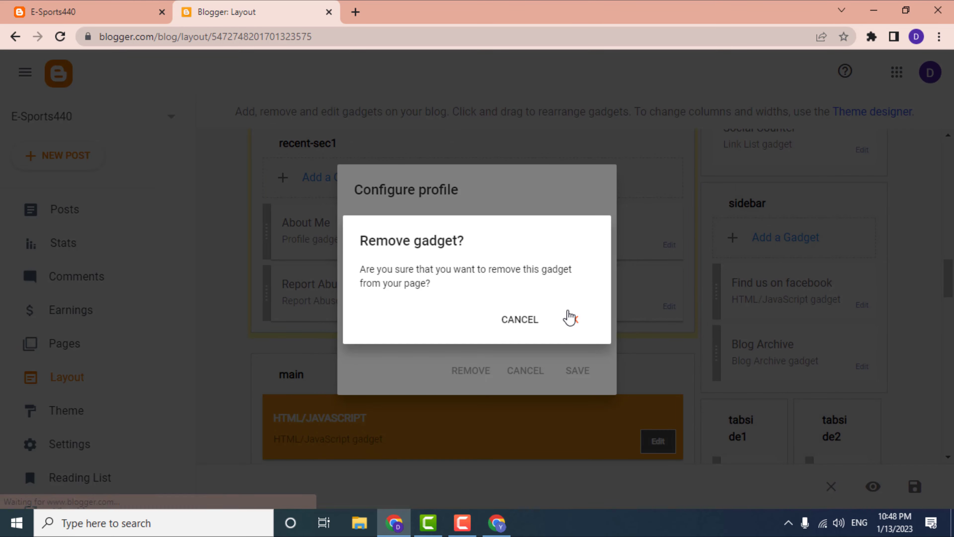
{"action": "left_click", "coordinate": [570, 318]}
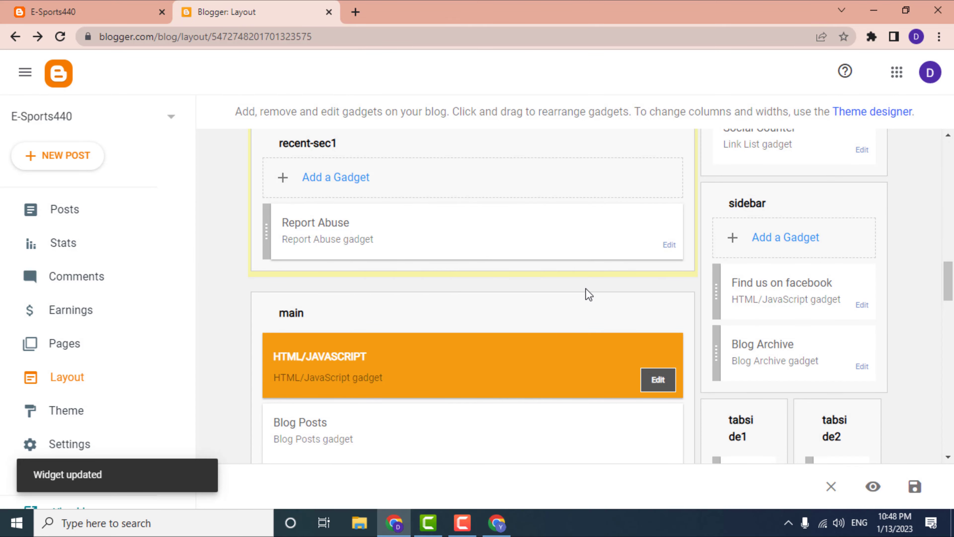
Remove the Report Abuse gadget from the recent-sec1 section.
{"action": "left_click", "coordinate": [669, 245]}
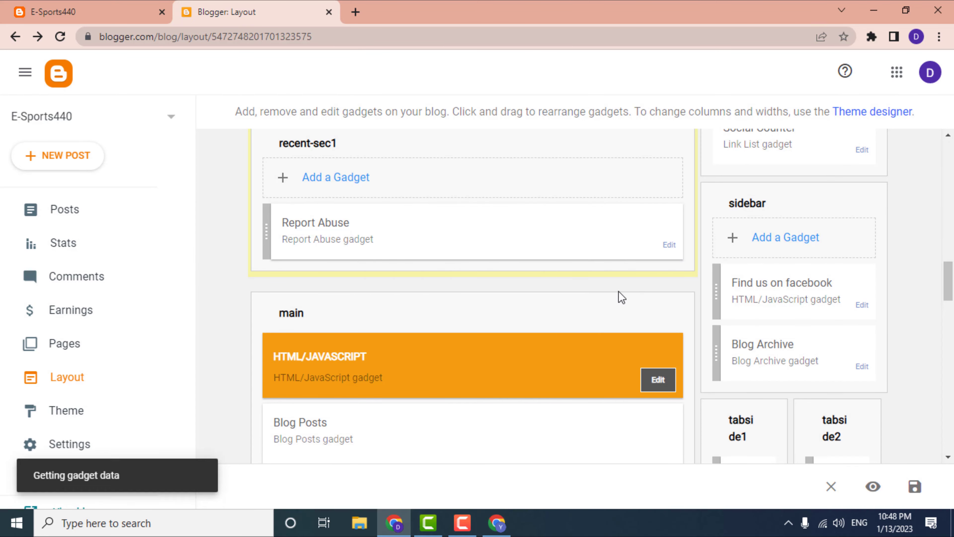
{"action": "left_click", "coordinate": [487, 347]}
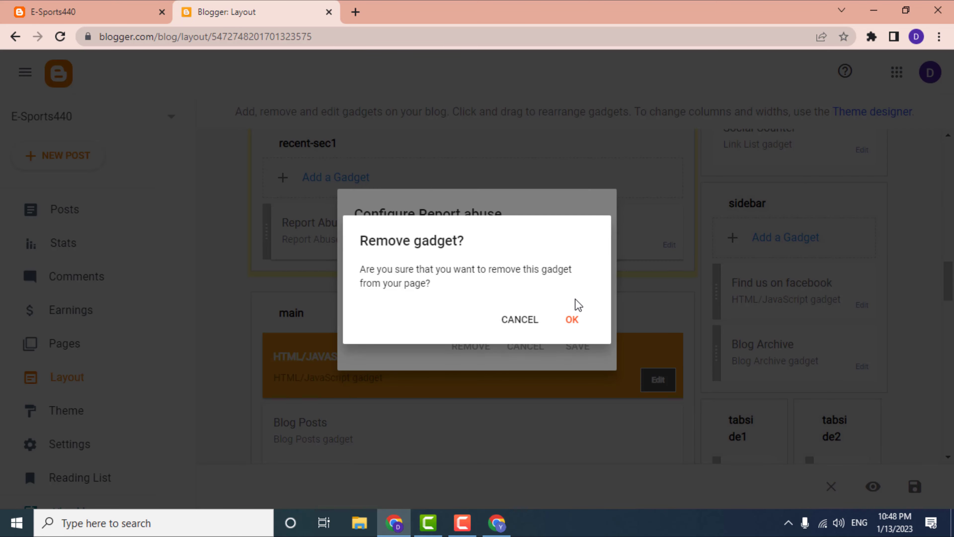
{"action": "left_click", "coordinate": [571, 317]}
Reload the E-Sports440 home page and examine the recent posts area and the Social Counter block.
{"action": "left_click", "coordinate": [118, 3]}
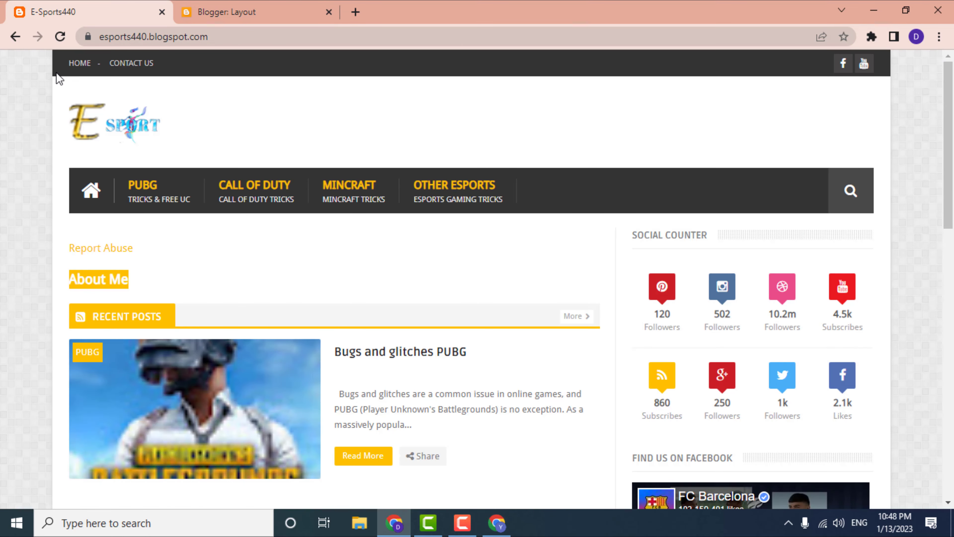
{"action": "left_click", "coordinate": [58, 37]}
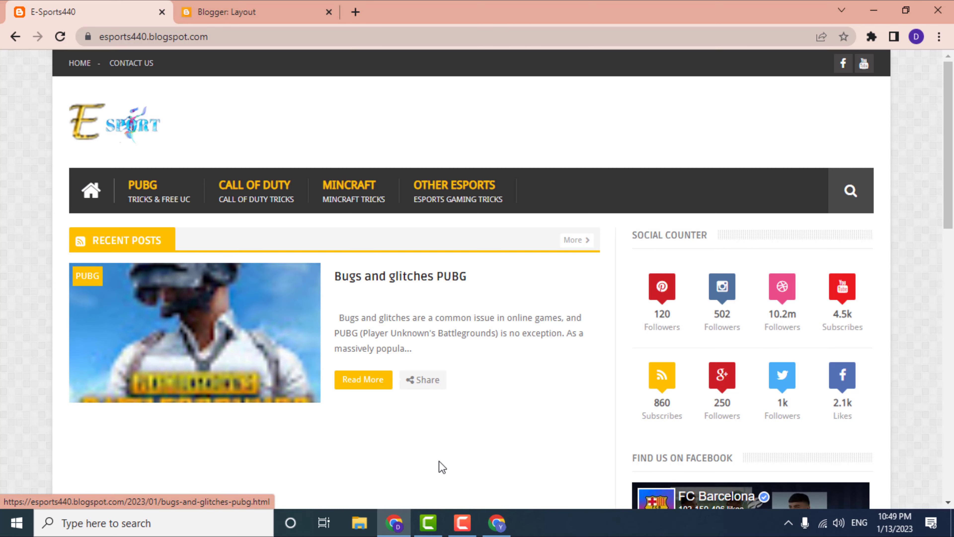
{"action": "scroll", "coordinate": [235, 334], "scroll_direction": "down", "scroll_amount": 12}
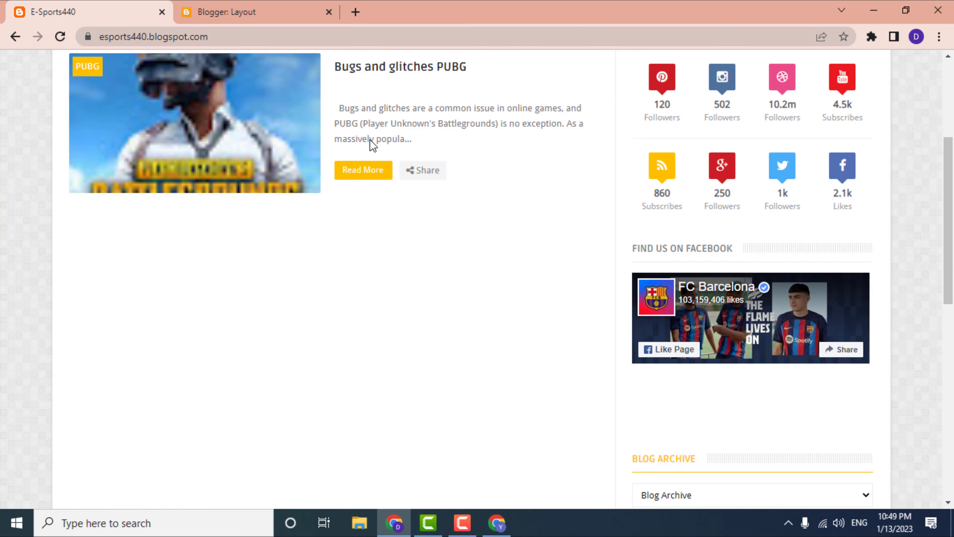
{"action": "scroll", "coordinate": [311, 230], "scroll_direction": "up", "scroll_amount": 12}
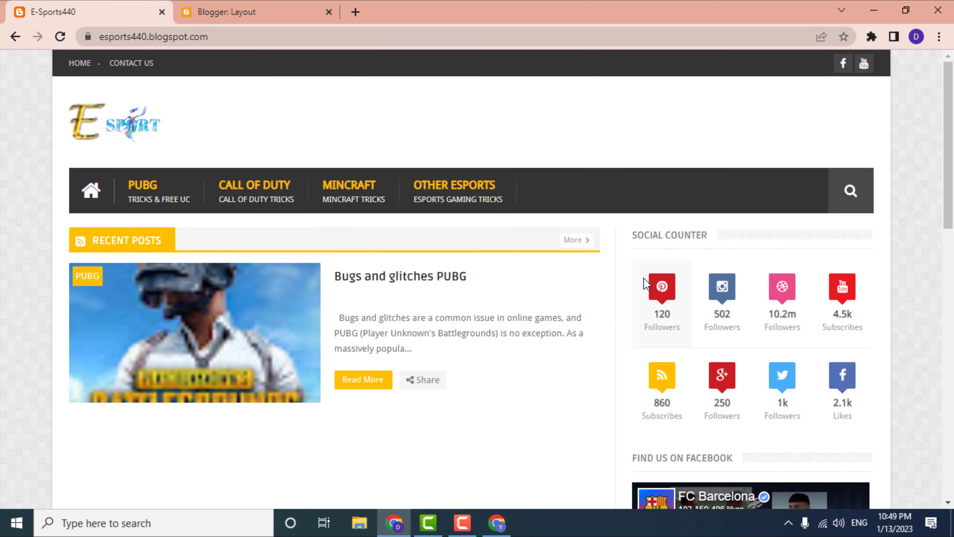
{"action": "left_click_drag", "start_coordinate": [644, 282], "coordinate": [794, 382]}
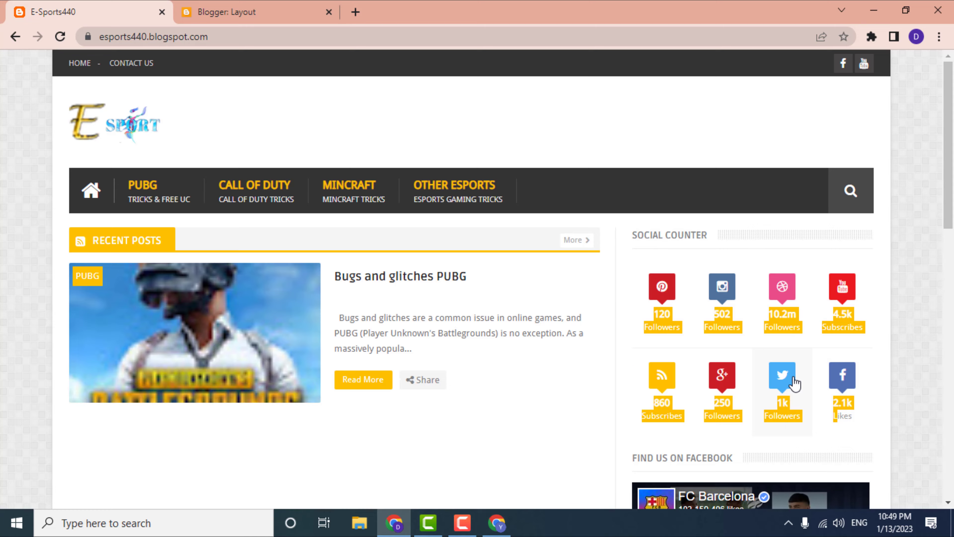
{"action": "scroll", "coordinate": [760, 347], "scroll_direction": "down", "scroll_amount": 5}
{"action": "scroll", "coordinate": [762, 349], "scroll_direction": "up", "scroll_amount": 5}
{"action": "left_click", "coordinate": [654, 308]}
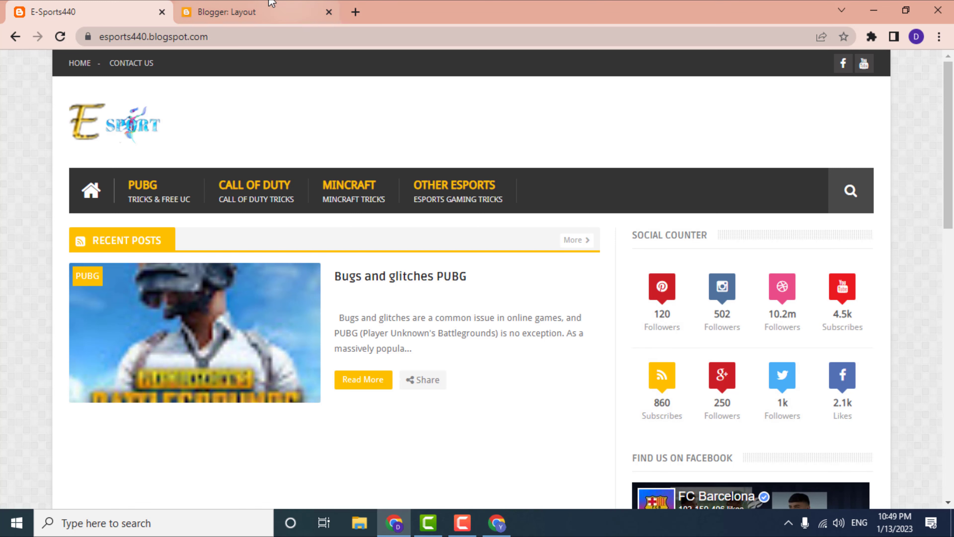
Open the Social Counter gadget's link list in the layout, compare its entries with the home page, and close it without changes.
{"action": "left_click", "coordinate": [212, 5]}
{"action": "scroll", "coordinate": [713, 323], "scroll_direction": "up", "scroll_amount": 5}
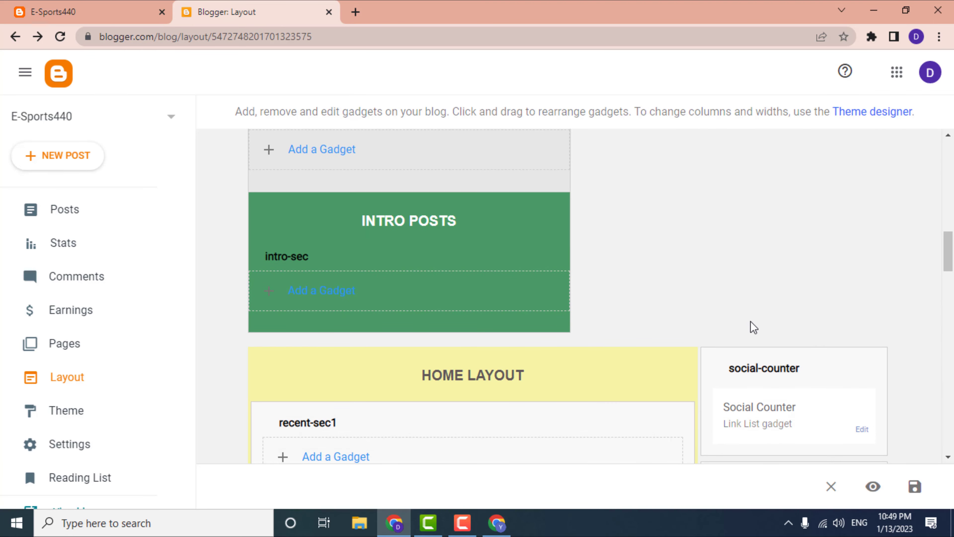
{"action": "scroll", "coordinate": [753, 327], "scroll_direction": "down", "scroll_amount": 2}
{"action": "left_click", "coordinate": [861, 290]}
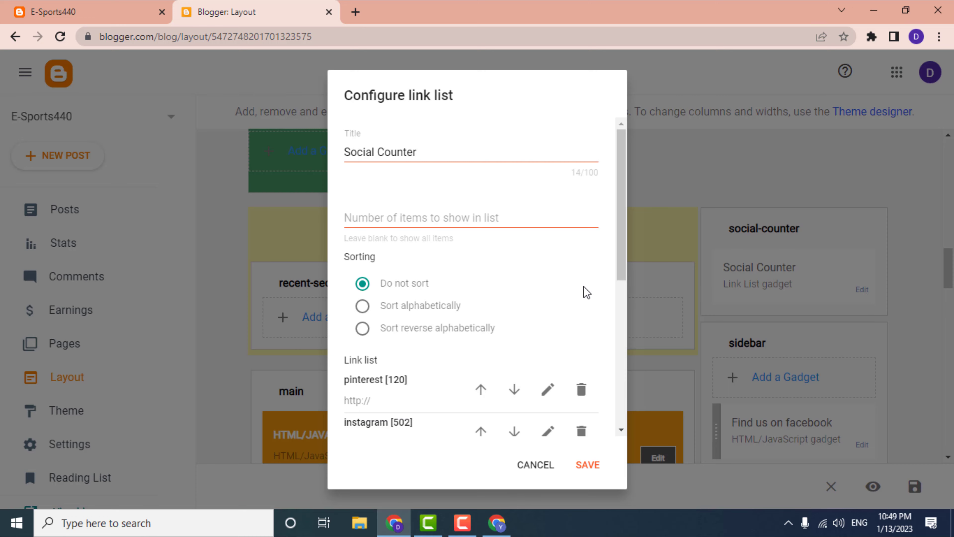
{"action": "scroll", "coordinate": [583, 286], "scroll_direction": "down", "scroll_amount": 5}
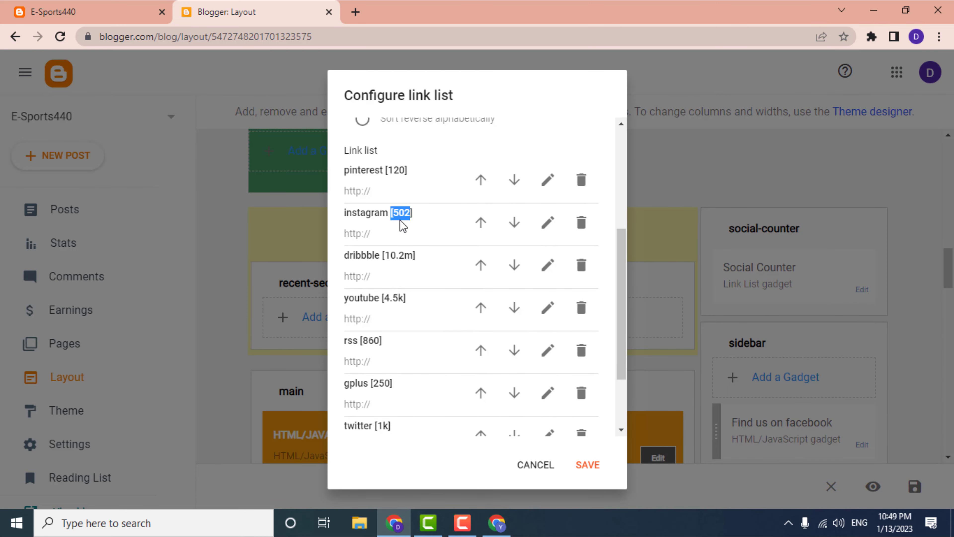
{"action": "left_click", "coordinate": [113, 12]}
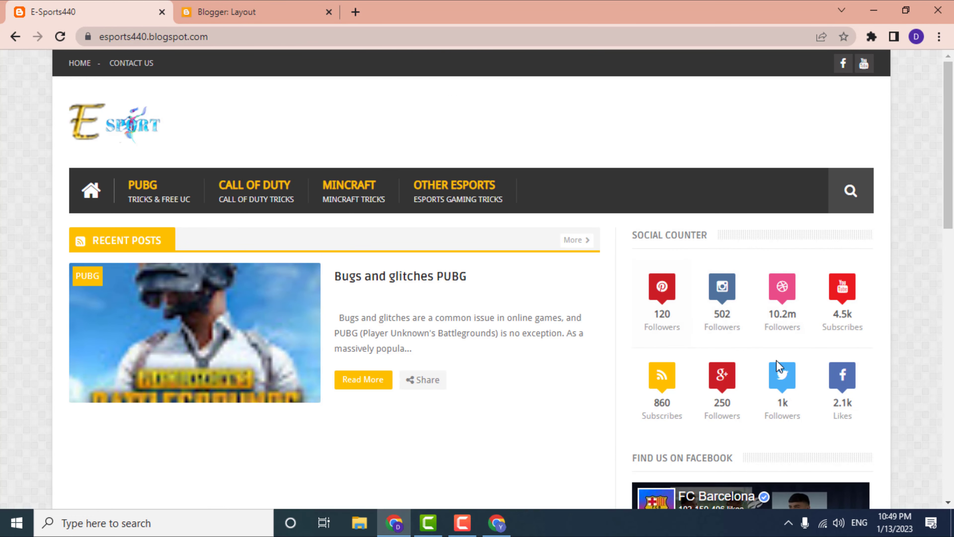
{"action": "left_click", "coordinate": [265, 9]}
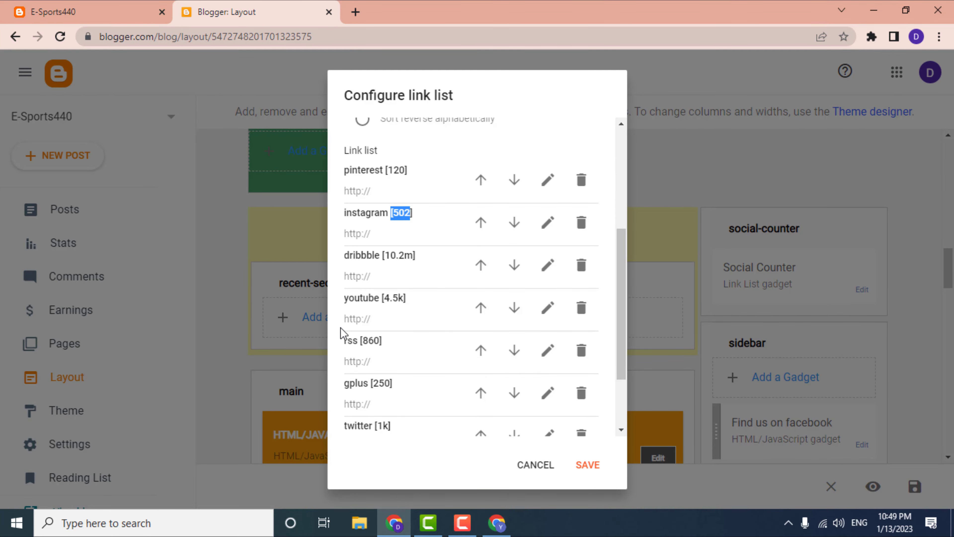
{"action": "scroll", "coordinate": [444, 300], "scroll_direction": "down", "scroll_amount": 1}
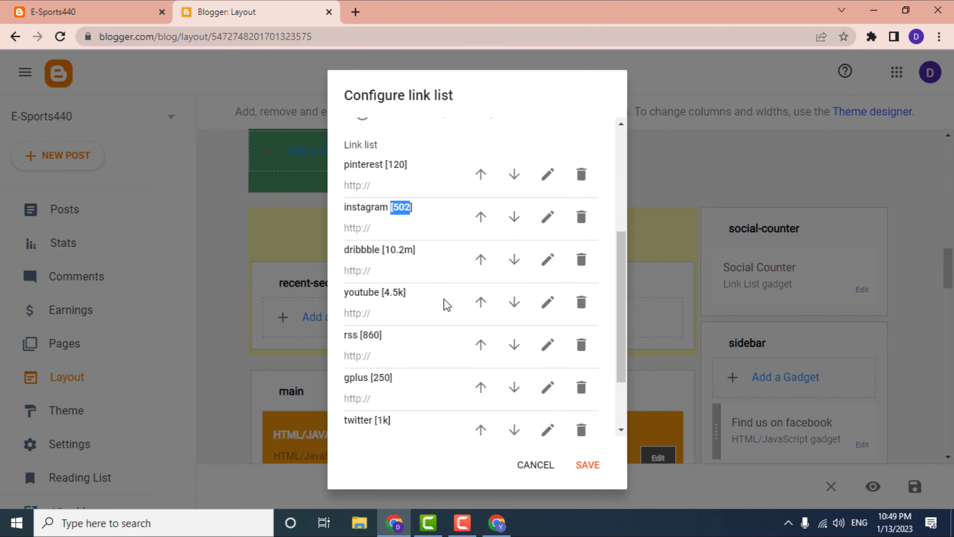
{"action": "scroll", "coordinate": [447, 302], "scroll_direction": "up", "scroll_amount": 2}
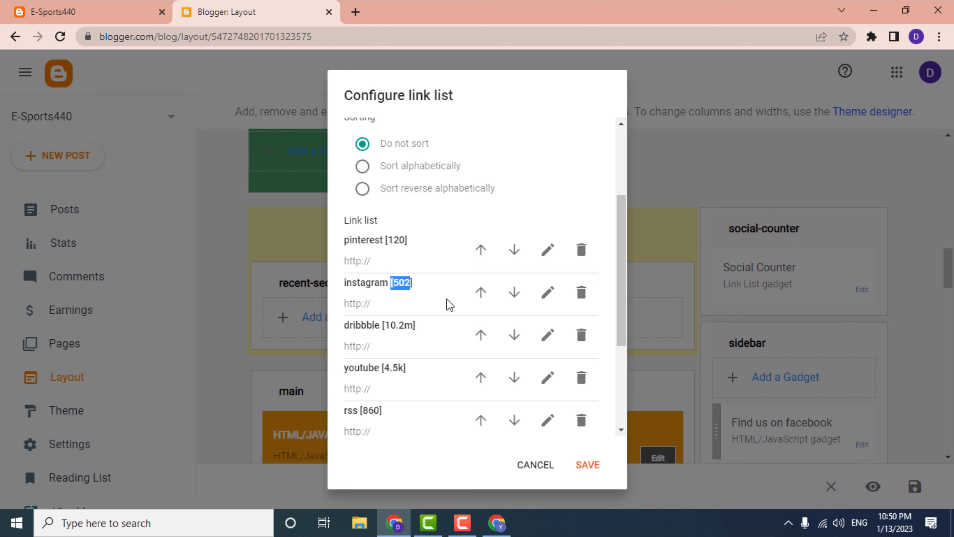
{"action": "left_click", "coordinate": [531, 469]}
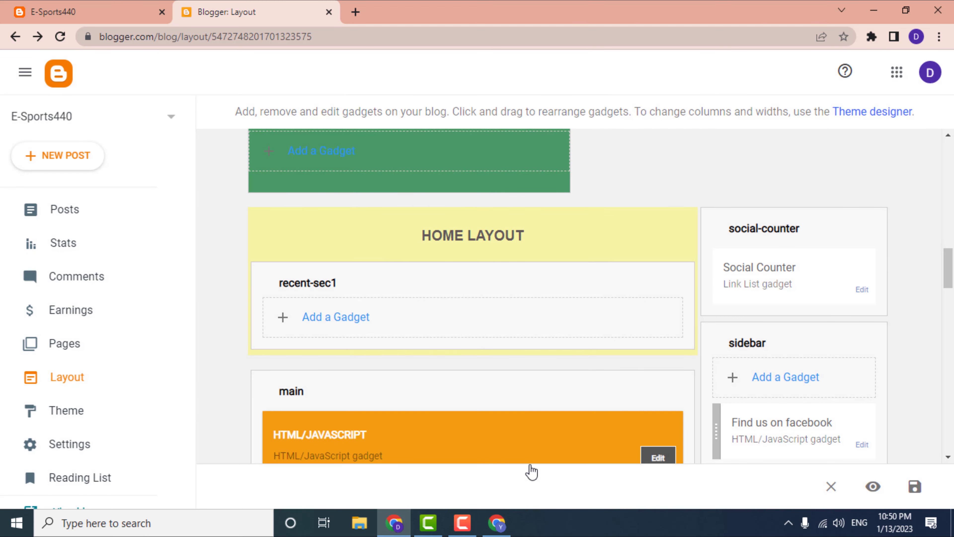
Delete all the links from the Social Counter gadget, from twitter up to pinterest, then save the gadget and the layout.
{"action": "left_click", "coordinate": [862, 290]}
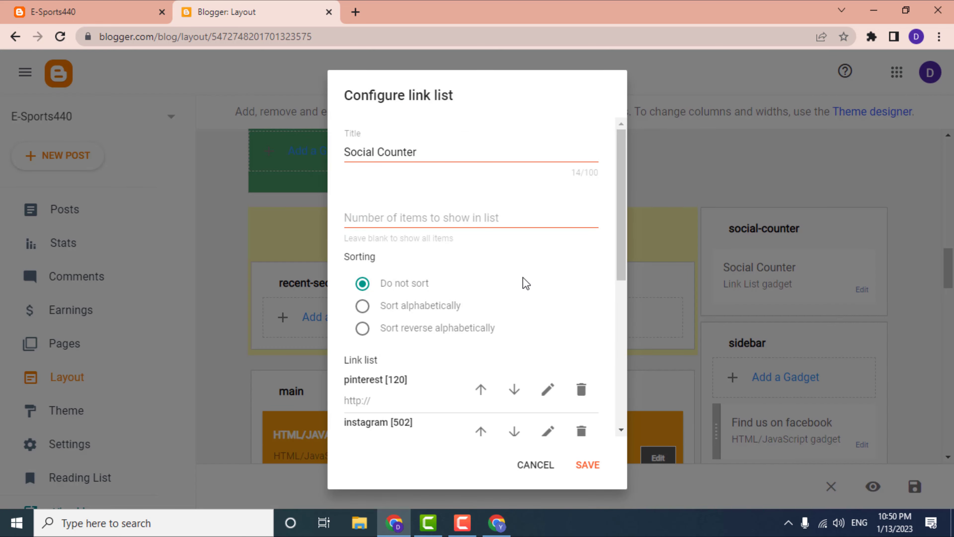
{"action": "scroll", "coordinate": [526, 281], "scroll_direction": "down", "scroll_amount": 6}
{"action": "left_click", "coordinate": [582, 410]}
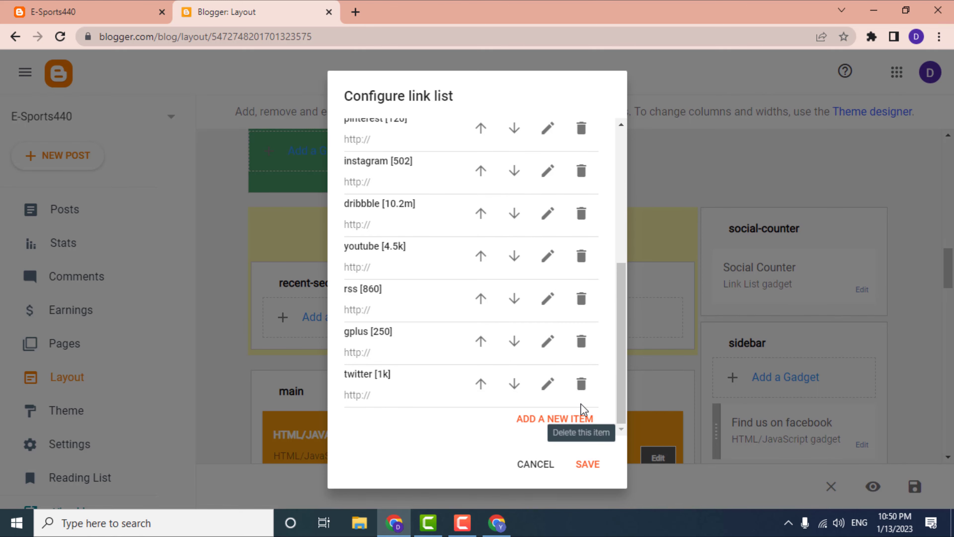
{"action": "left_click", "coordinate": [584, 379]}
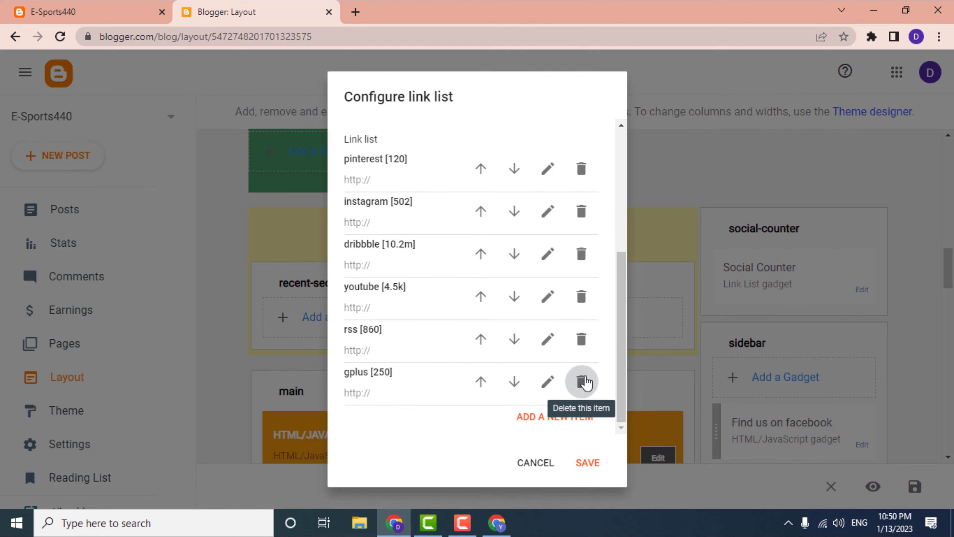
{"action": "left_click", "coordinate": [585, 381]}
{"action": "left_click", "coordinate": [584, 379]}
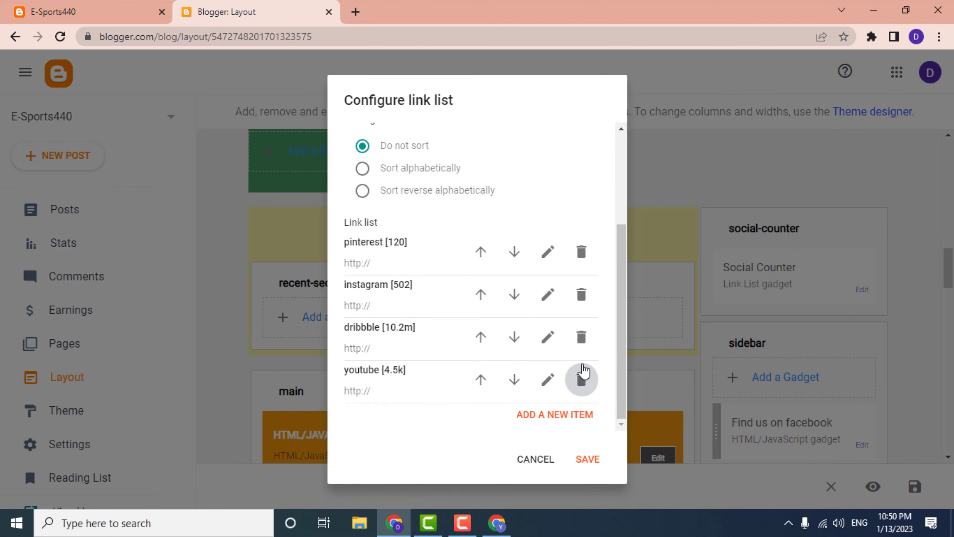
{"action": "left_click", "coordinate": [581, 379]}
{"action": "left_click", "coordinate": [583, 380]}
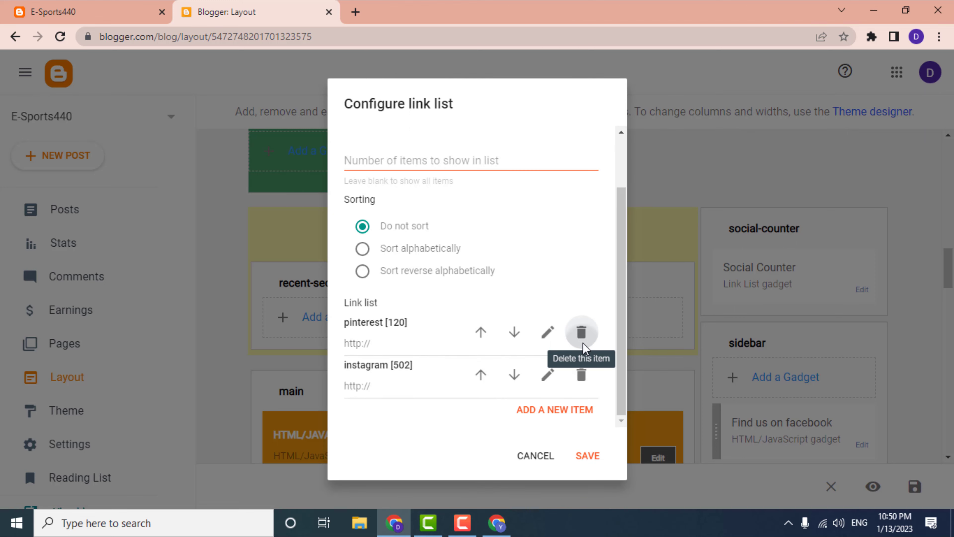
{"action": "left_click", "coordinate": [582, 349]}
{"action": "left_click", "coordinate": [583, 377]}
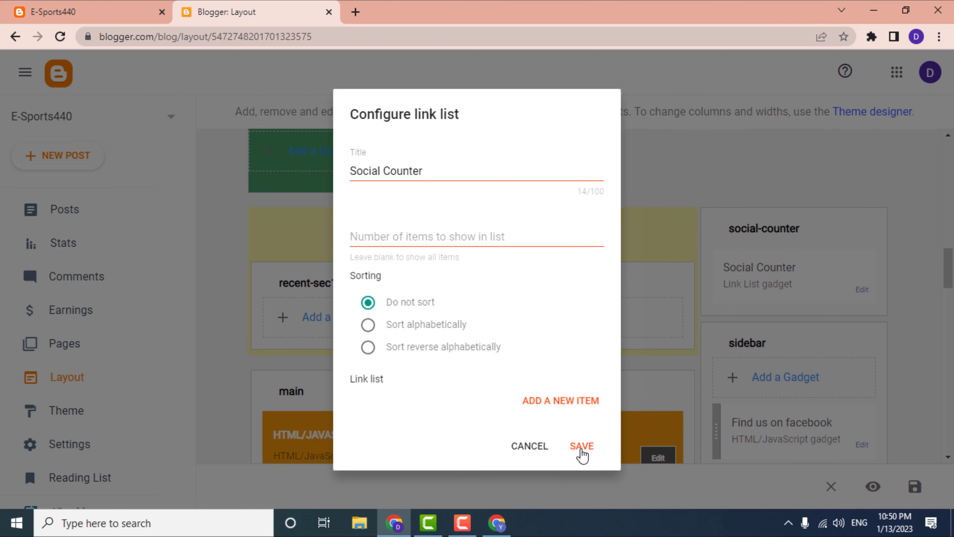
{"action": "left_click", "coordinate": [582, 448]}
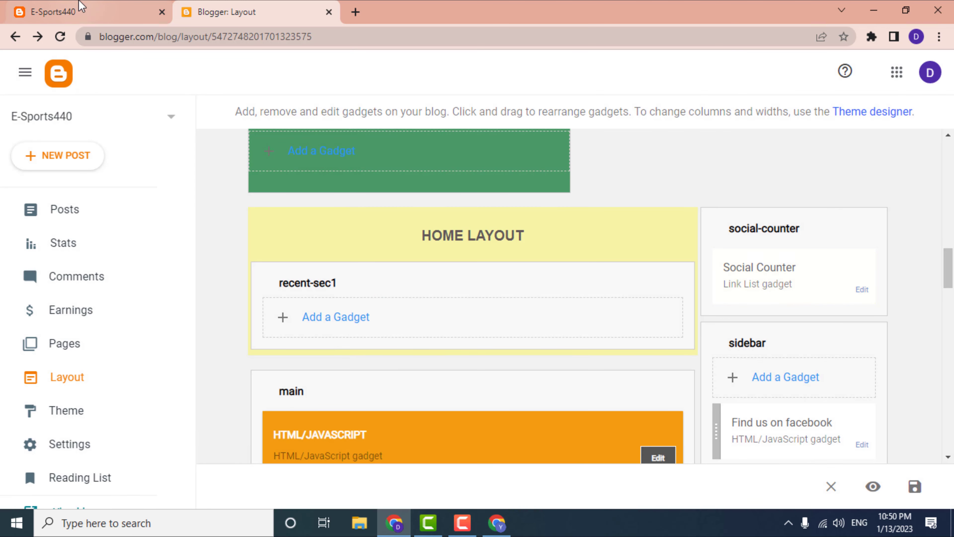
{"action": "left_click", "coordinate": [915, 486]}
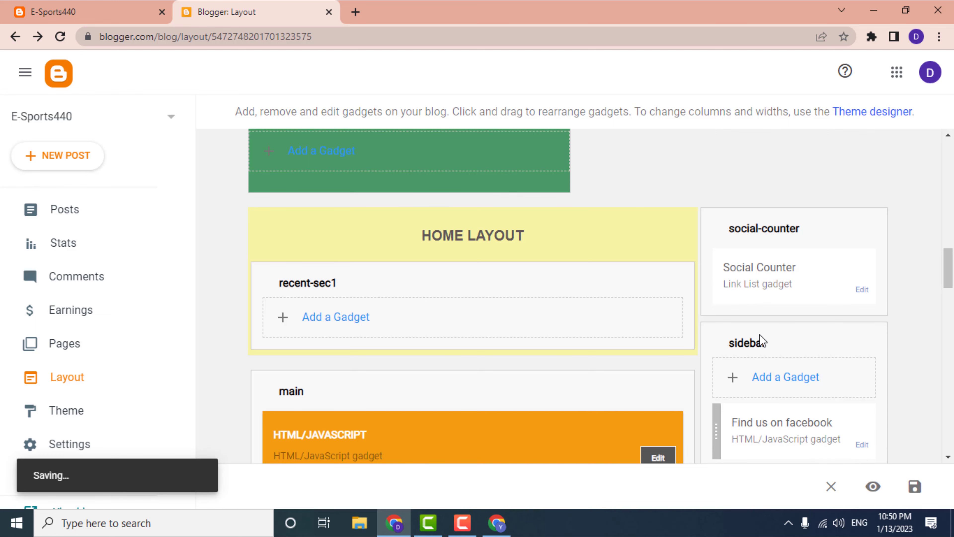
Remove the Find us on facebook gadget from the sidebar section and confirm its removal.
{"action": "scroll", "coordinate": [762, 339], "scroll_direction": "down", "scroll_amount": 3}
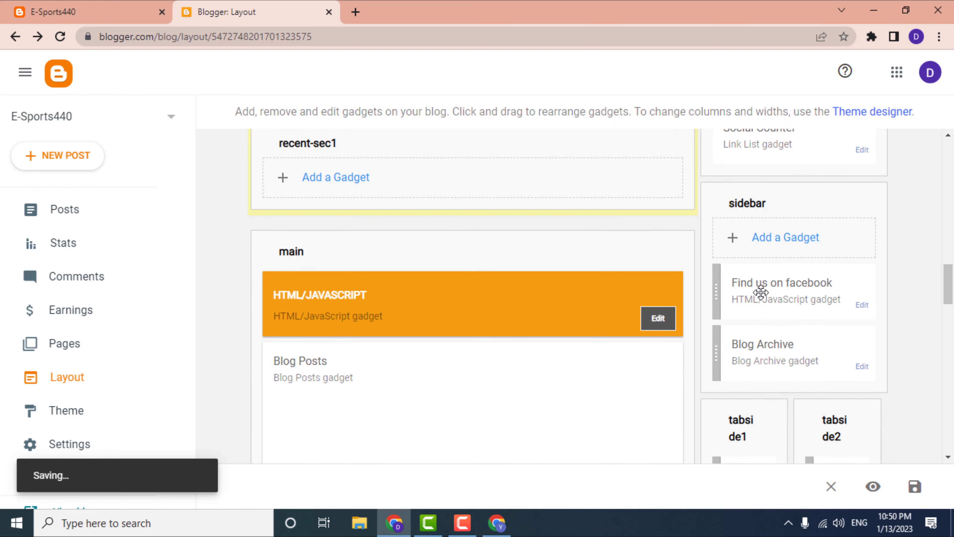
{"action": "left_click", "coordinate": [862, 305]}
{"action": "left_click_drag", "start_coordinate": [362, 314], "coordinate": [519, 327]}
{"action": "left_click", "coordinate": [474, 376]}
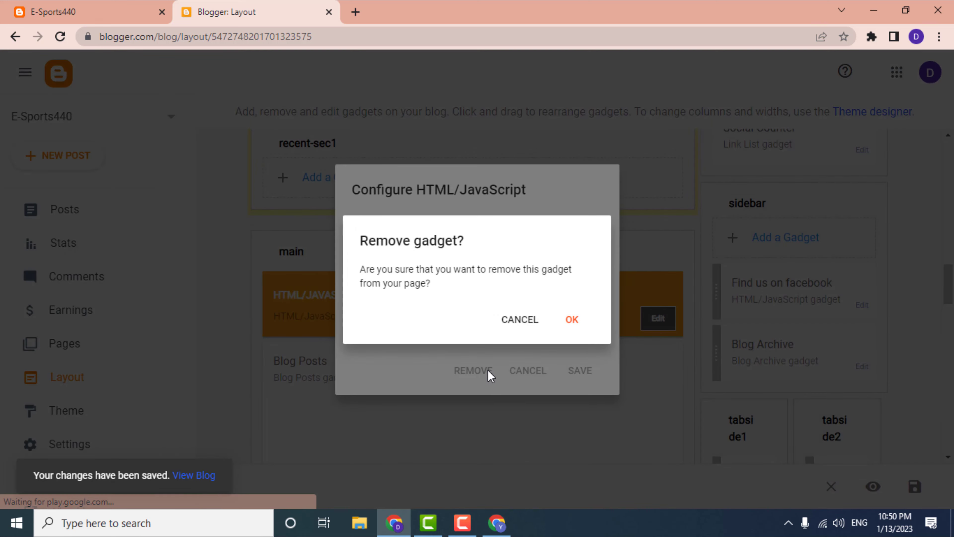
{"action": "left_click", "coordinate": [573, 321]}
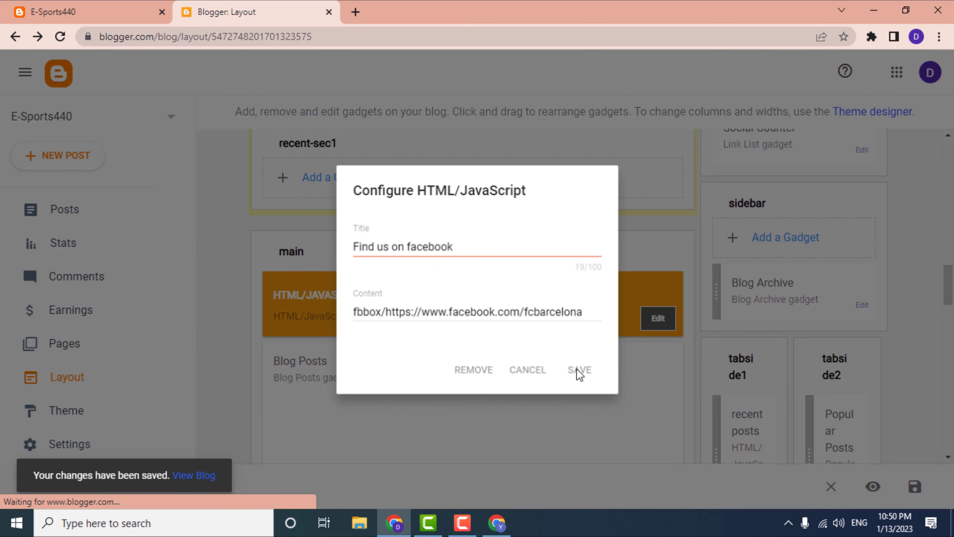
Remove the comments HTML/JavaScript gadget from the tabside3 section and confirm its removal.
{"action": "scroll", "coordinate": [816, 384], "scroll_direction": "down", "scroll_amount": 1}
{"action": "scroll", "coordinate": [816, 384], "scroll_direction": "down", "scroll_amount": 3}
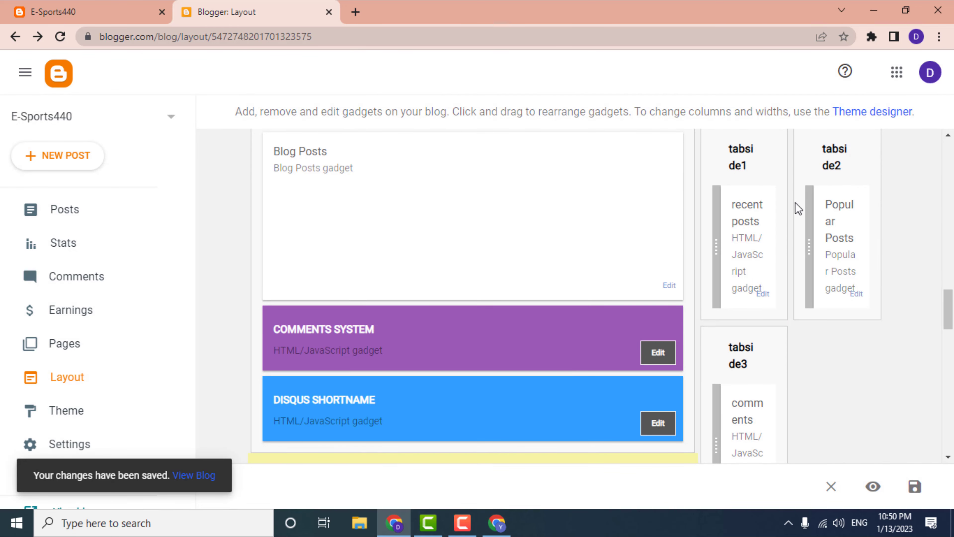
{"action": "scroll", "coordinate": [769, 362], "scroll_direction": "down", "scroll_amount": 3}
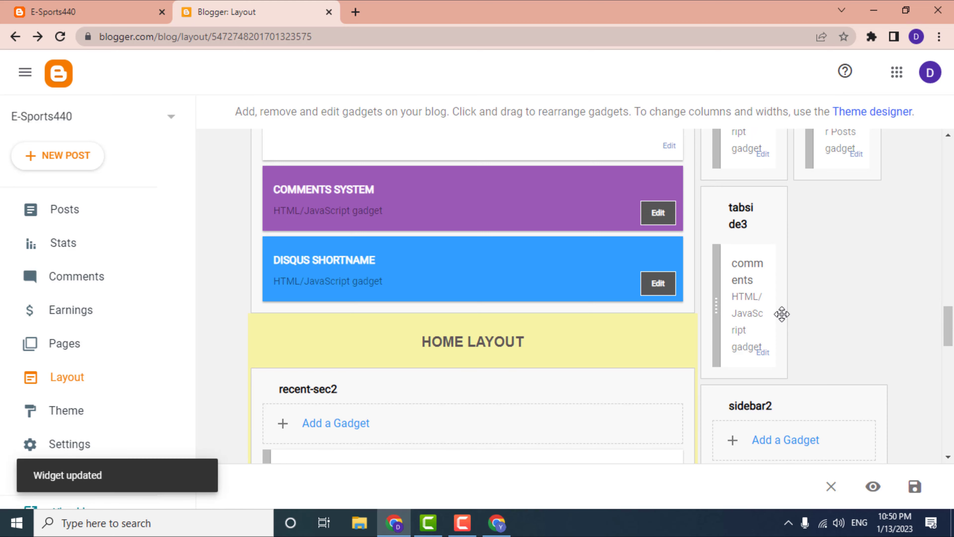
{"action": "scroll", "coordinate": [781, 313], "scroll_direction": "up", "scroll_amount": 2}
{"action": "scroll", "coordinate": [777, 228], "scroll_direction": "up", "scroll_amount": 3}
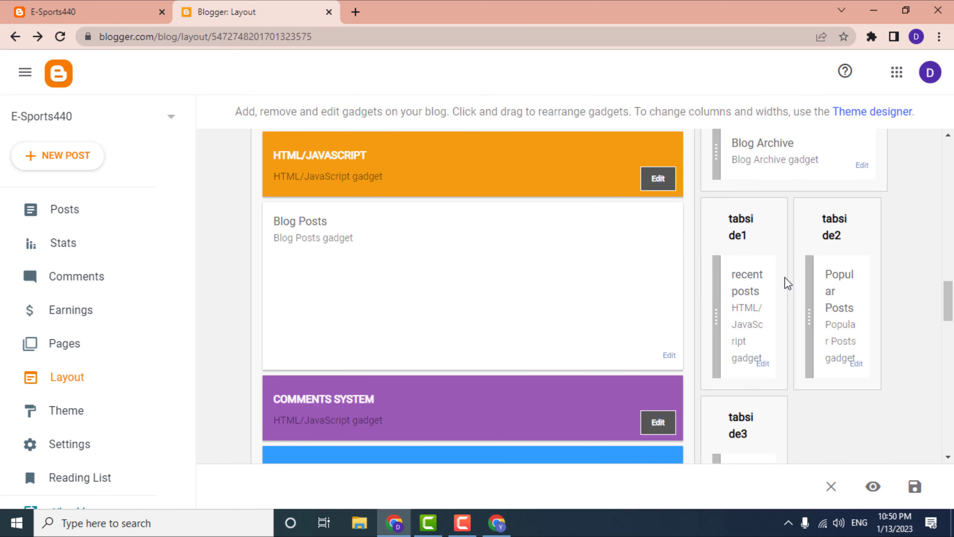
{"action": "scroll", "coordinate": [785, 329], "scroll_direction": "down", "scroll_amount": 3}
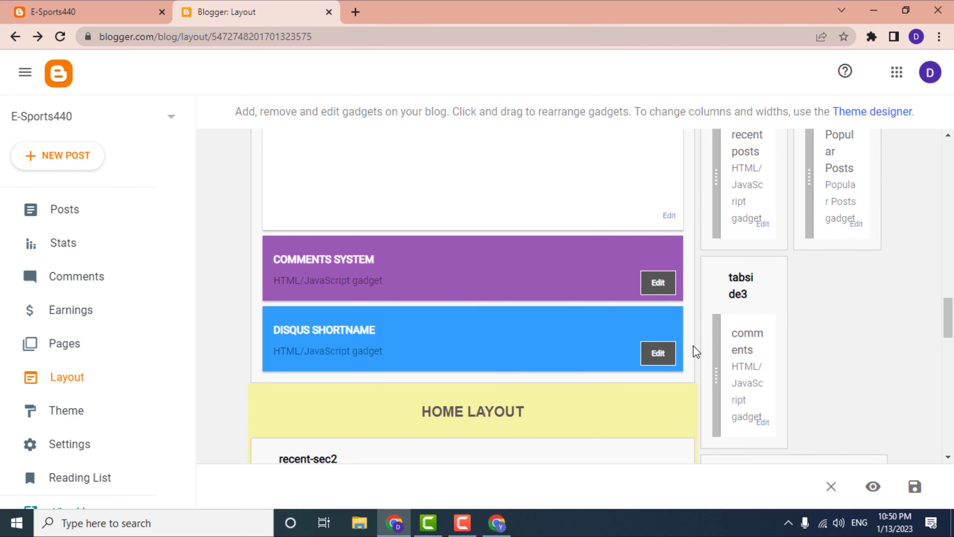
{"action": "scroll", "coordinate": [754, 291], "scroll_direction": "down", "scroll_amount": 2}
{"action": "left_click", "coordinate": [763, 352]}
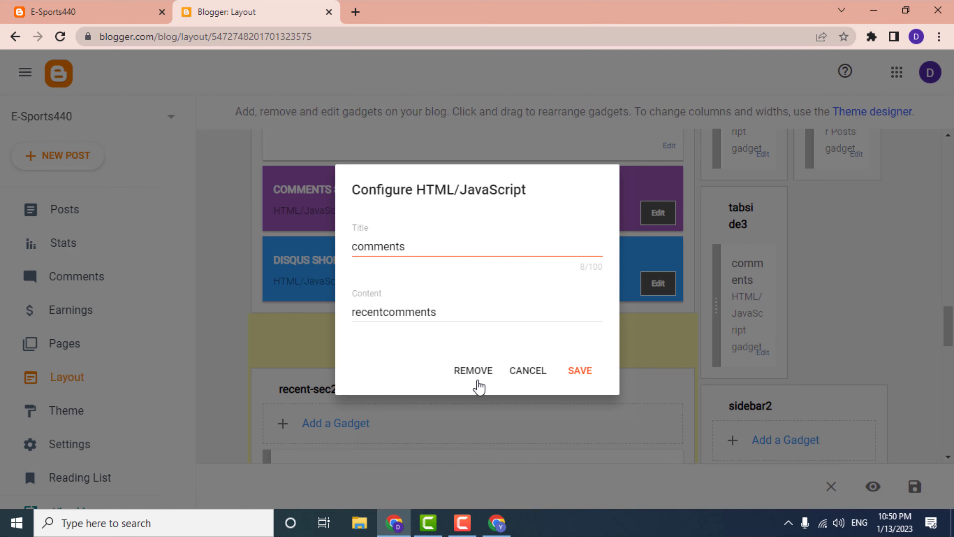
{"action": "left_click", "coordinate": [477, 380]}
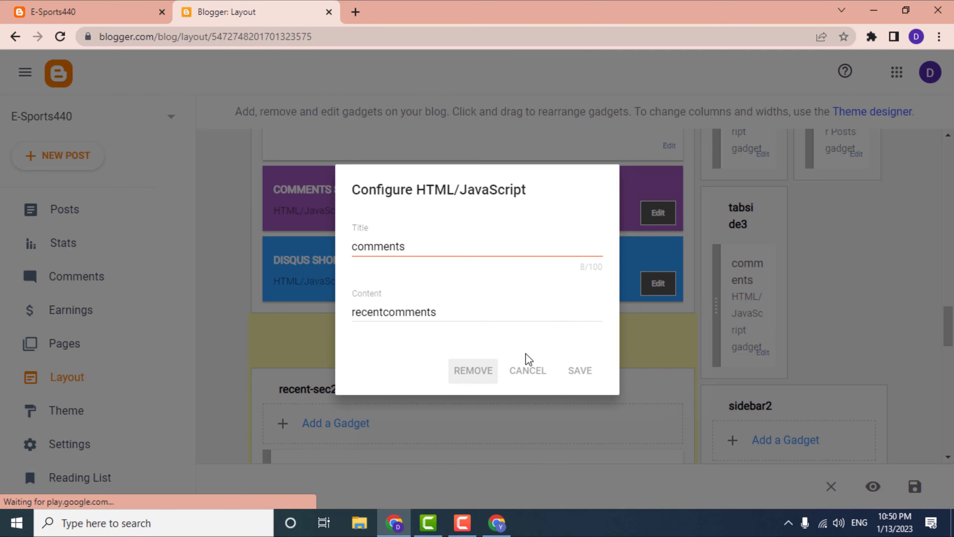
{"action": "left_click", "coordinate": [578, 324]}
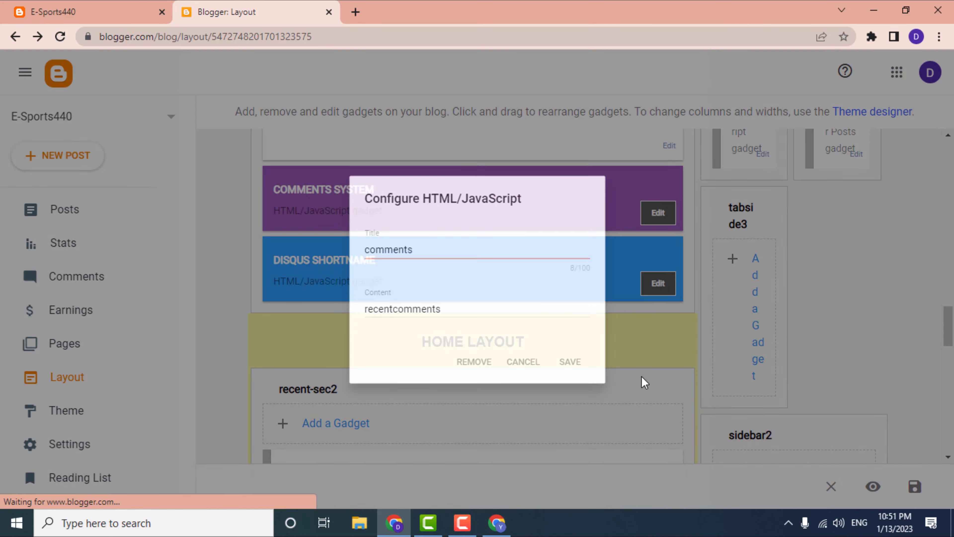
Review the remaining layout sections down to the footer and remove the Video gadget from the recent-sec2 section.
{"action": "scroll", "coordinate": [643, 379], "scroll_direction": "down", "scroll_amount": 4}
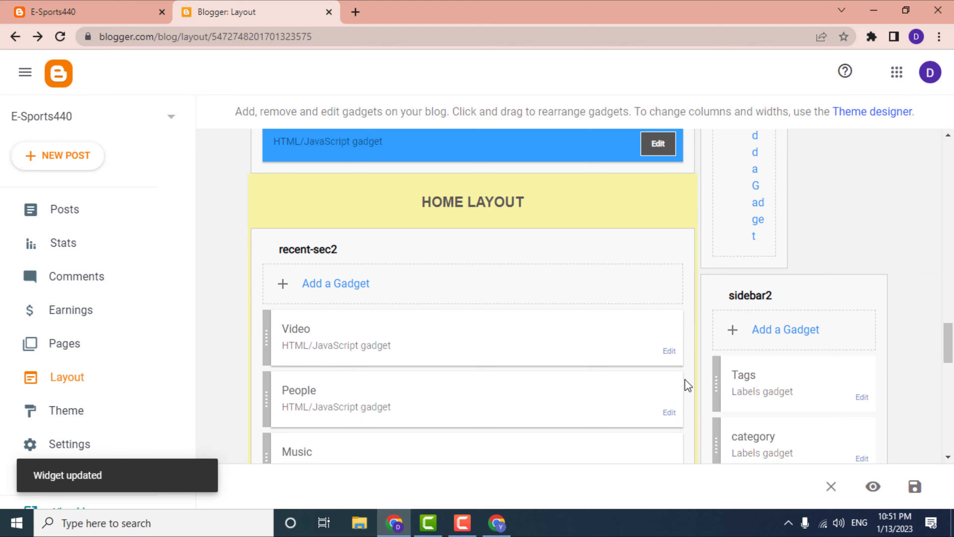
{"action": "scroll", "coordinate": [689, 383], "scroll_direction": "down", "scroll_amount": 4}
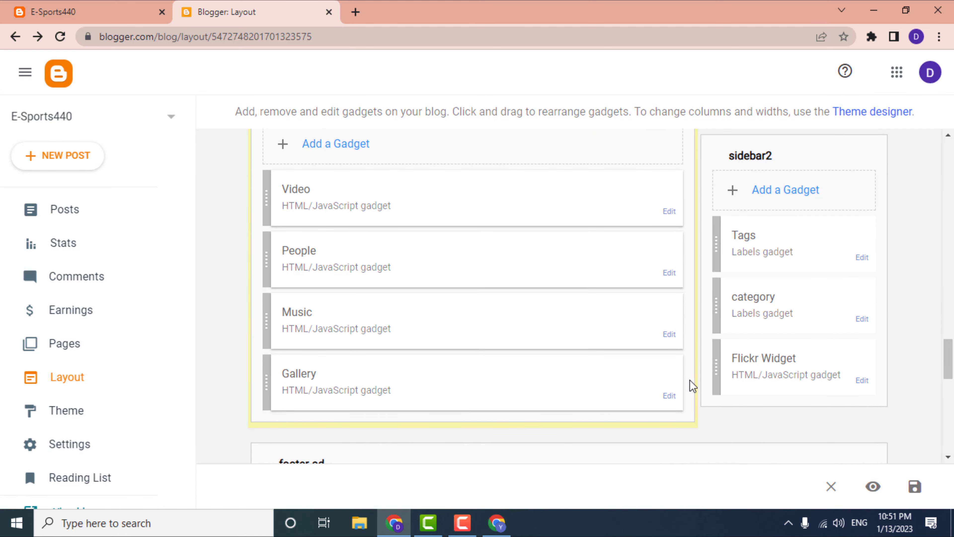
{"action": "scroll", "coordinate": [515, 394], "scroll_direction": "down", "scroll_amount": 14}
{"action": "scroll", "coordinate": [517, 395], "scroll_direction": "up", "scroll_amount": 14}
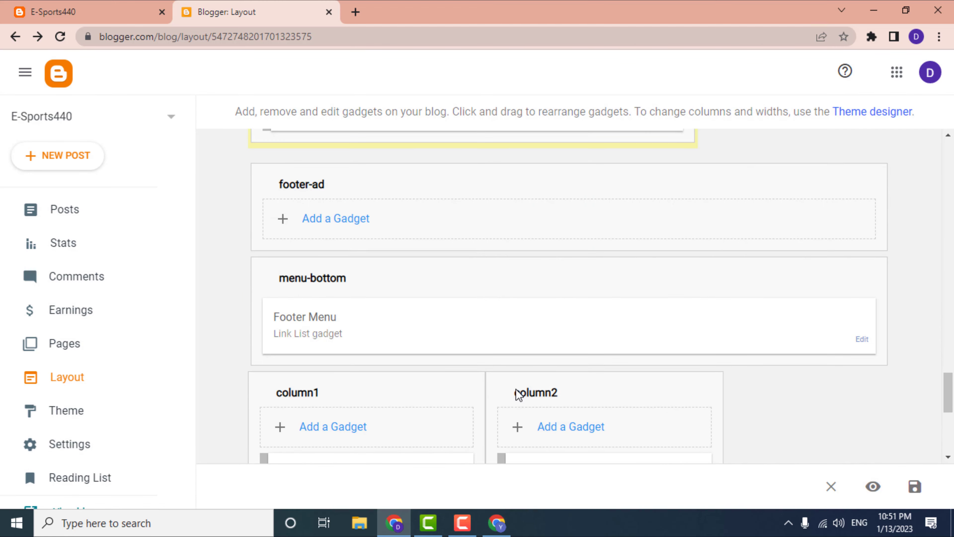
{"action": "scroll", "coordinate": [463, 362], "scroll_direction": "up", "scroll_amount": 4}
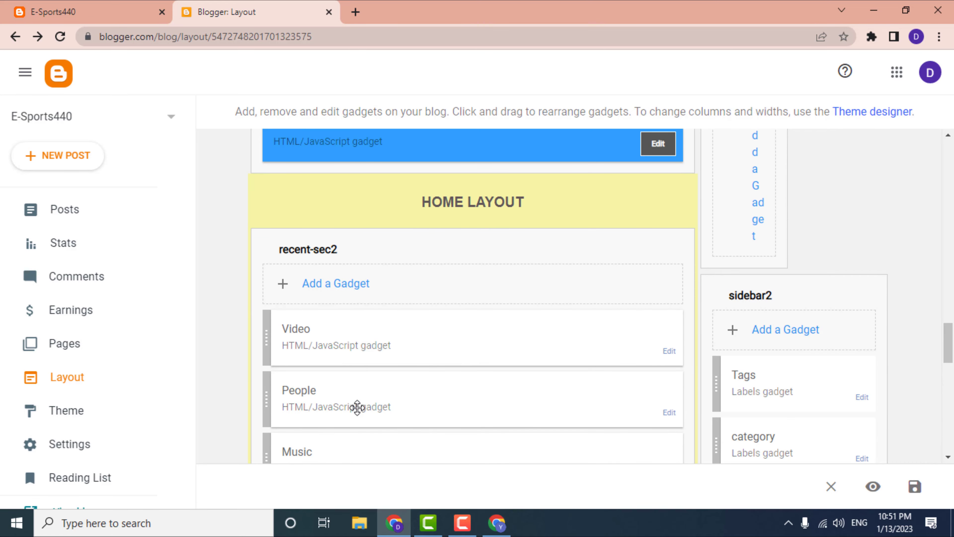
{"action": "left_click", "coordinate": [669, 352]}
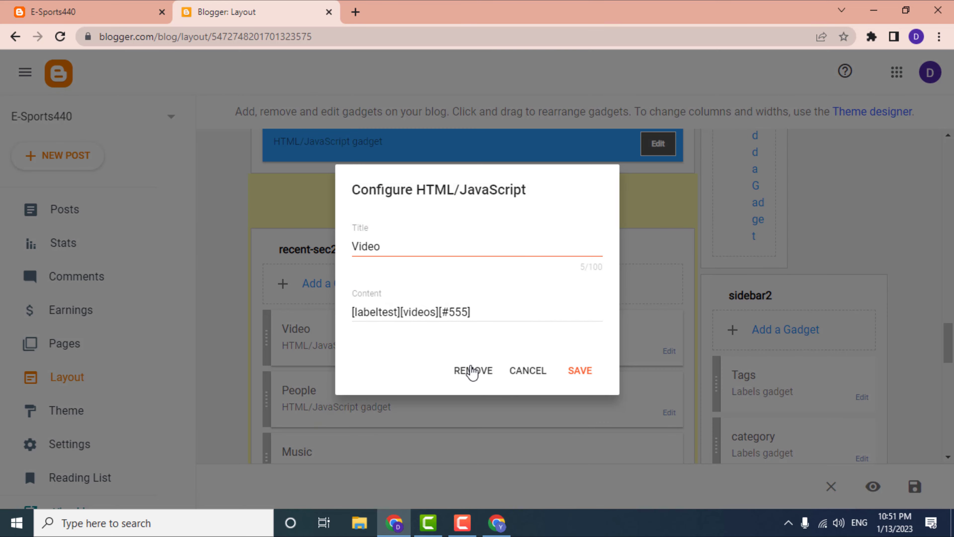
{"action": "left_click", "coordinate": [473, 370]}
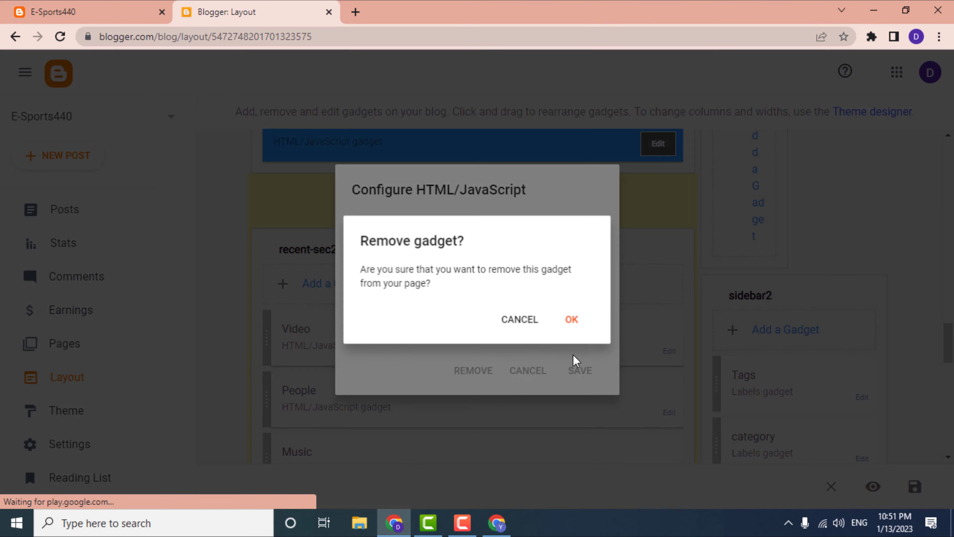
{"action": "left_click", "coordinate": [572, 320]}
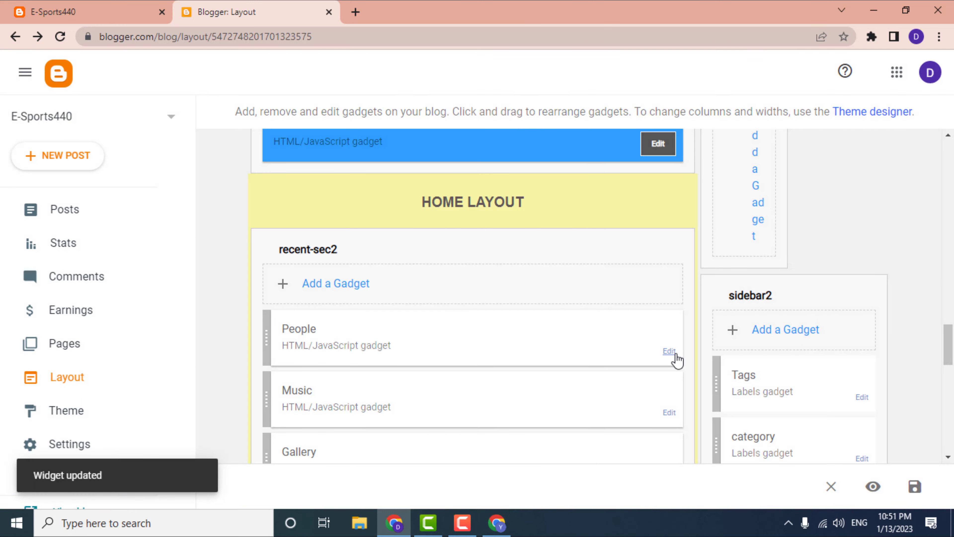
Remove the People and Music gadgets from the recent-sec2 section of the home layout.
{"action": "left_click", "coordinate": [669, 351]}
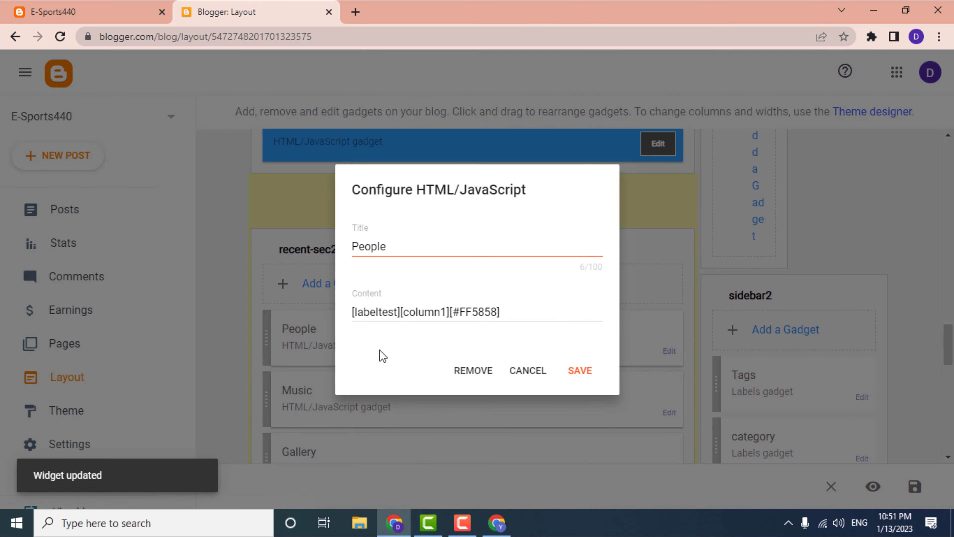
{"action": "left_click", "coordinate": [473, 370]}
{"action": "left_click", "coordinate": [575, 323]}
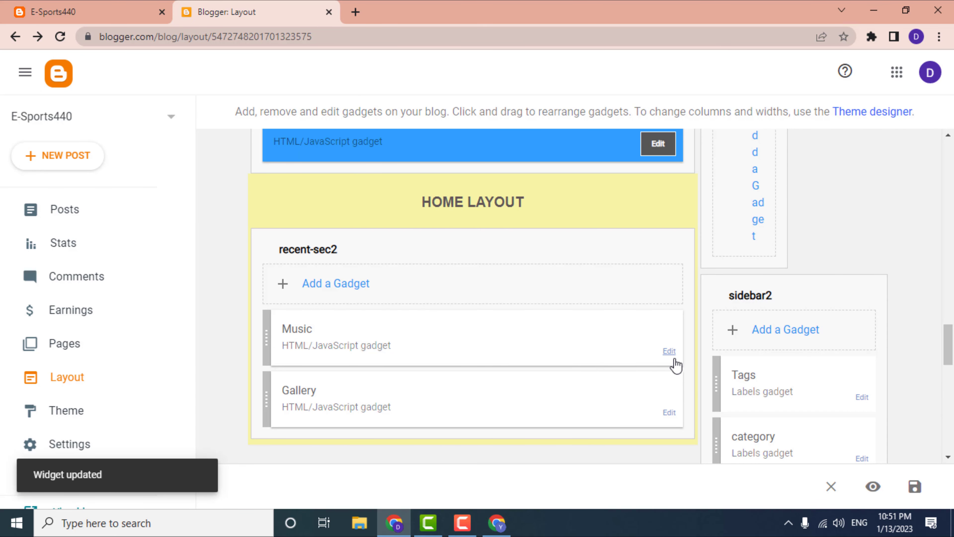
{"action": "left_click", "coordinate": [670, 351]}
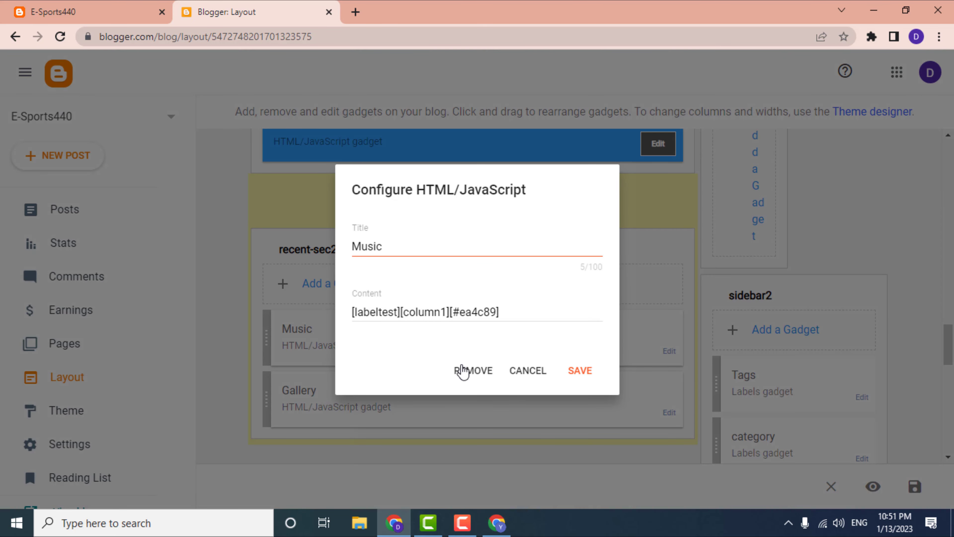
{"action": "left_click", "coordinate": [473, 370]}
{"action": "left_click", "coordinate": [570, 323]}
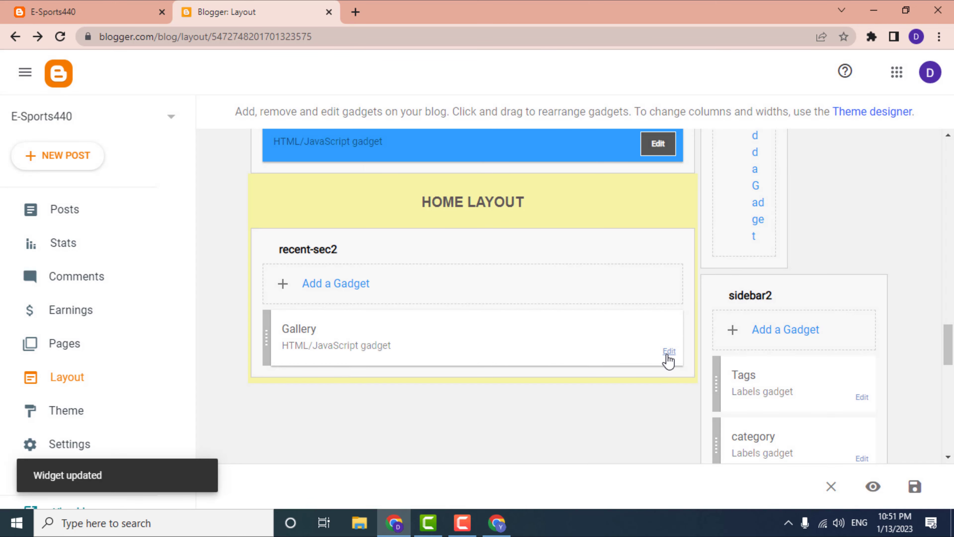
Remove the Gallery gadget from the recent-sec2 section and save the layout.
{"action": "left_click", "coordinate": [667, 353]}
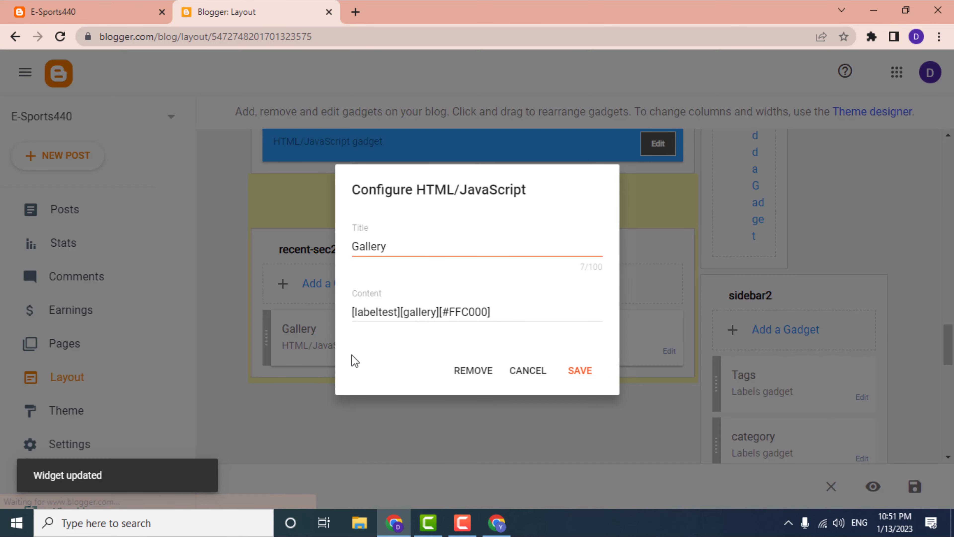
{"action": "left_click", "coordinate": [468, 373]}
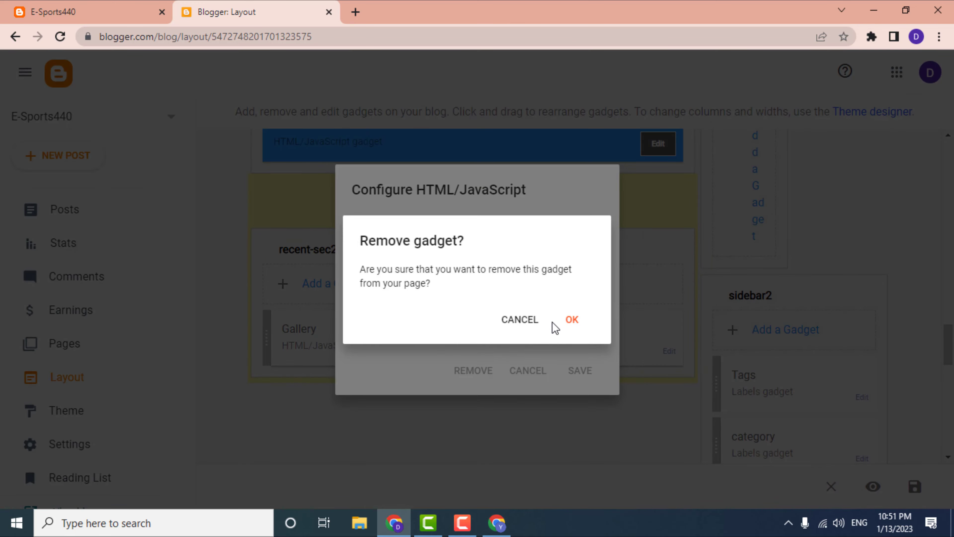
{"action": "left_click", "coordinate": [570, 324]}
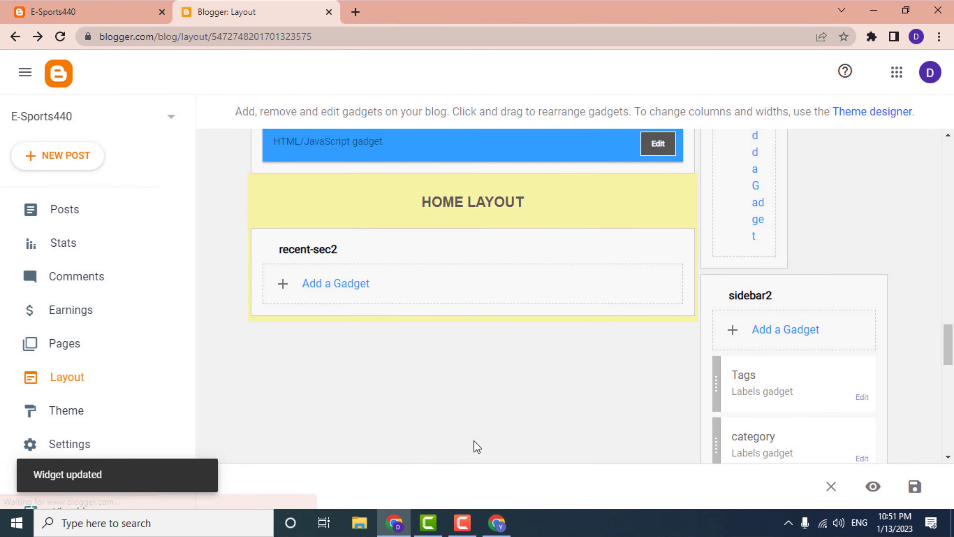
{"action": "scroll", "coordinate": [455, 300], "scroll_direction": "down", "scroll_amount": 5}
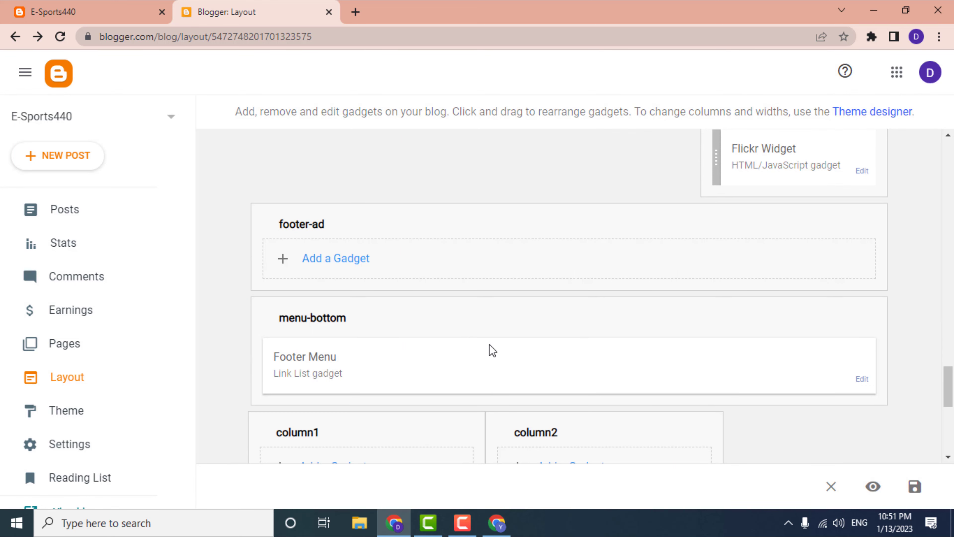
{"action": "scroll", "coordinate": [503, 356], "scroll_direction": "down", "scroll_amount": 5}
{"action": "scroll", "coordinate": [496, 356], "scroll_direction": "down", "scroll_amount": 4}
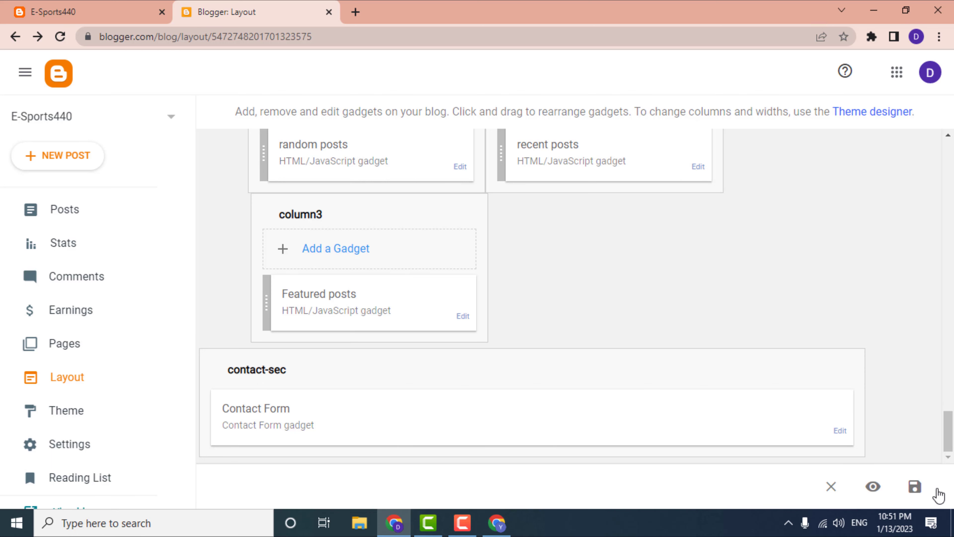
{"action": "left_click", "coordinate": [915, 487]}
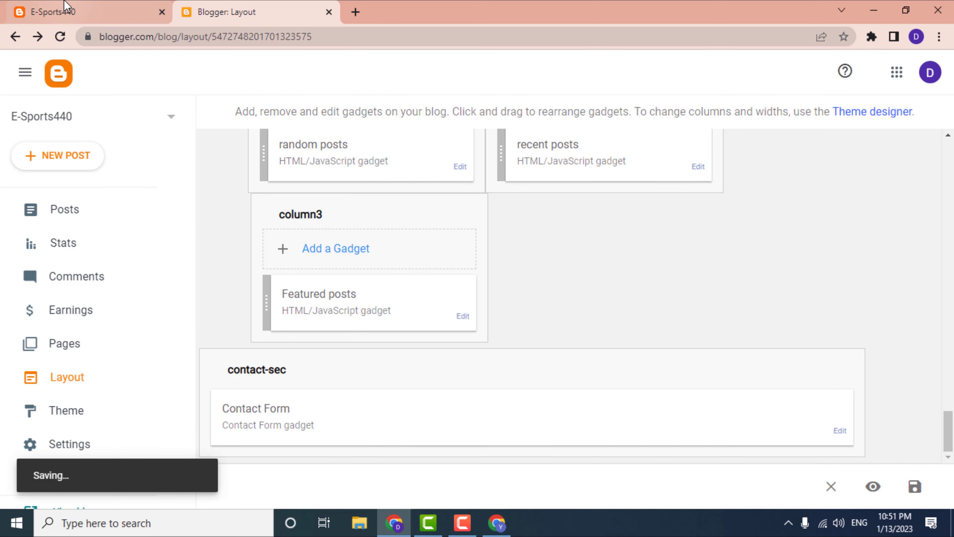
Switch to the live E-Sports440 site, reload it and check the home page and sidebar sections against the saved layout.
{"action": "scroll", "coordinate": [660, 230], "scroll_direction": "up", "scroll_amount": 10}
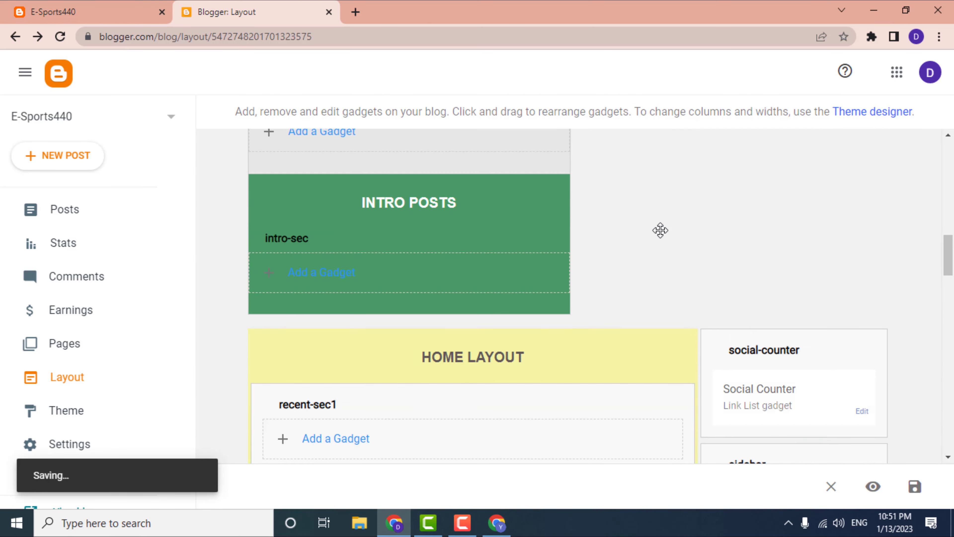
{"action": "scroll", "coordinate": [660, 230], "scroll_direction": "up", "scroll_amount": 10}
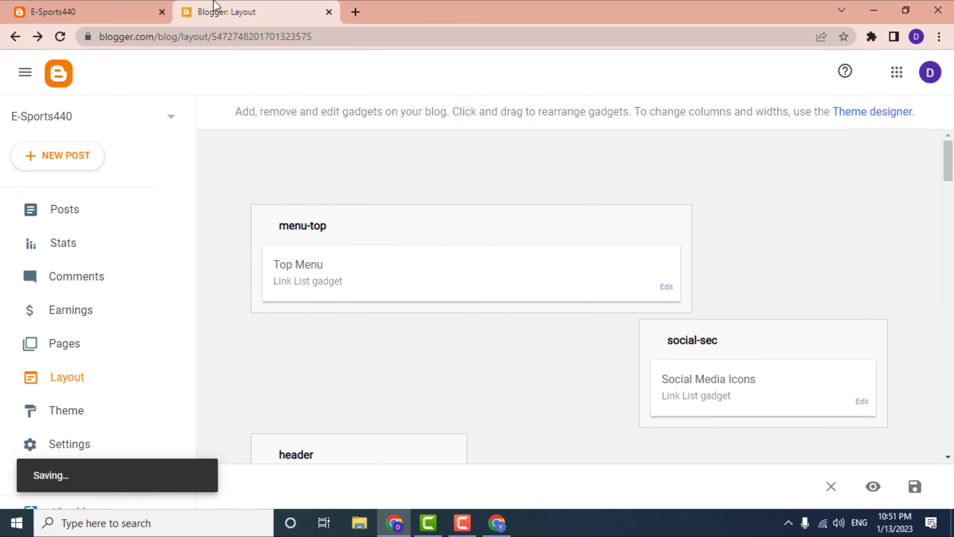
{"action": "left_click", "coordinate": [126, 8]}
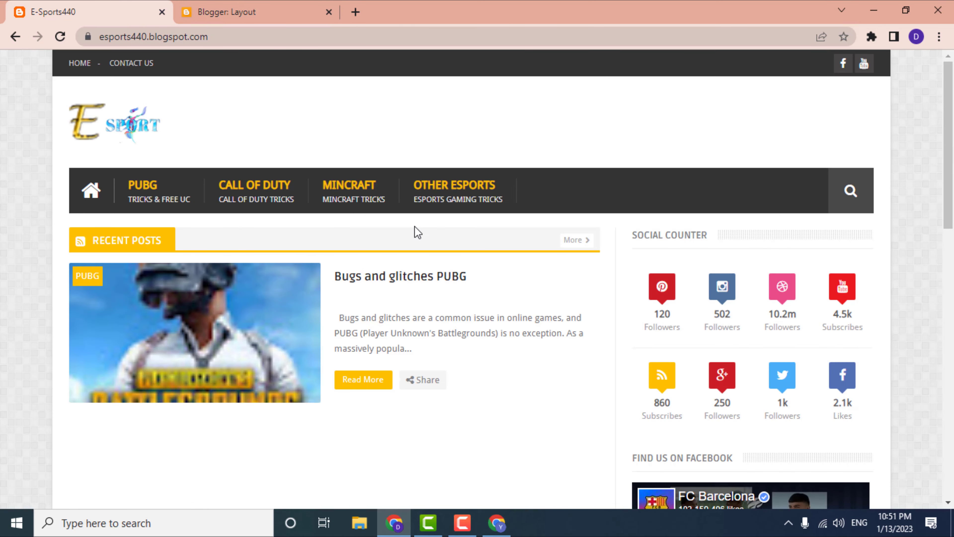
{"action": "left_click", "coordinate": [70, 43]}
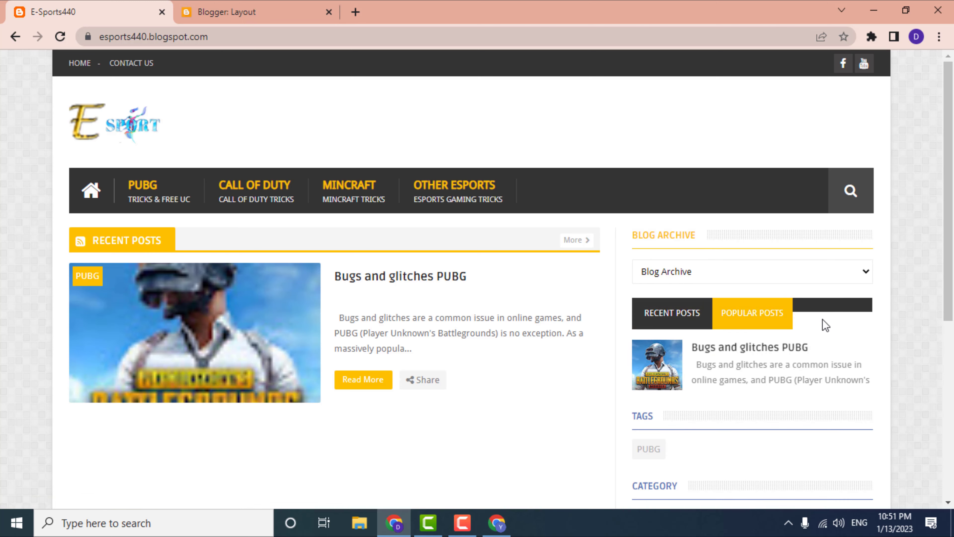
{"action": "scroll", "coordinate": [758, 313], "scroll_direction": "down", "scroll_amount": 5}
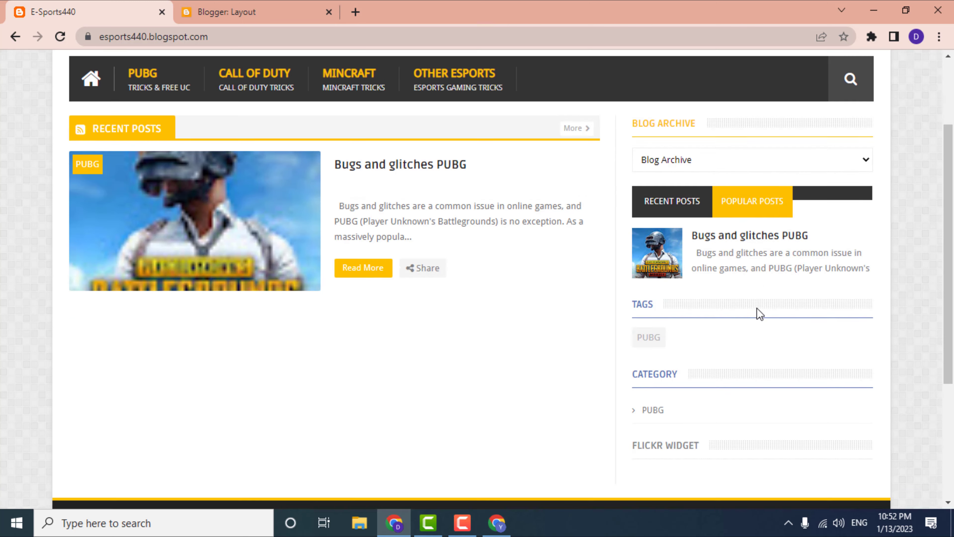
{"action": "left_click_drag", "start_coordinate": [653, 206], "coordinate": [637, 207]}
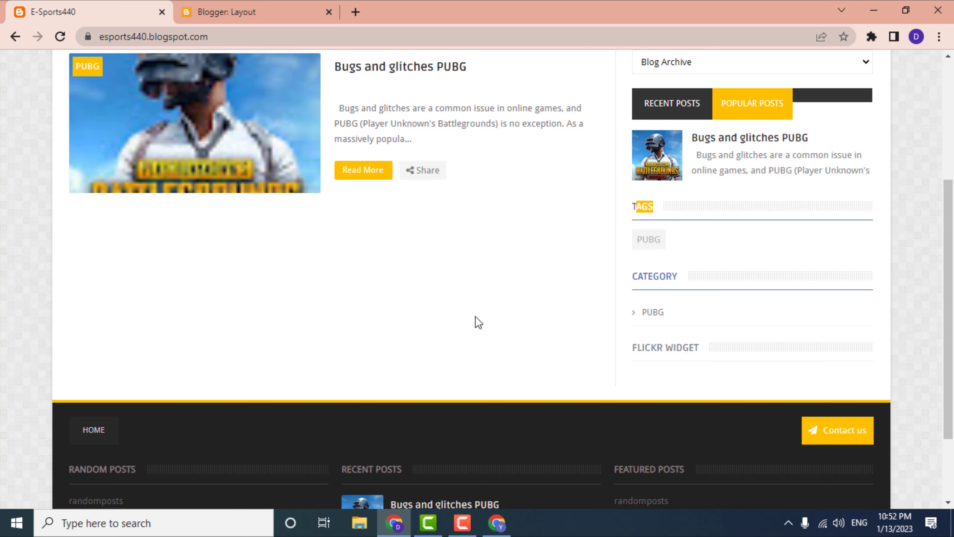
Examine the footer's Random Posts and Featured Posts columns and recheck the live page from header to footer.
{"action": "scroll", "coordinate": [584, 340], "scroll_direction": "down", "scroll_amount": 3}
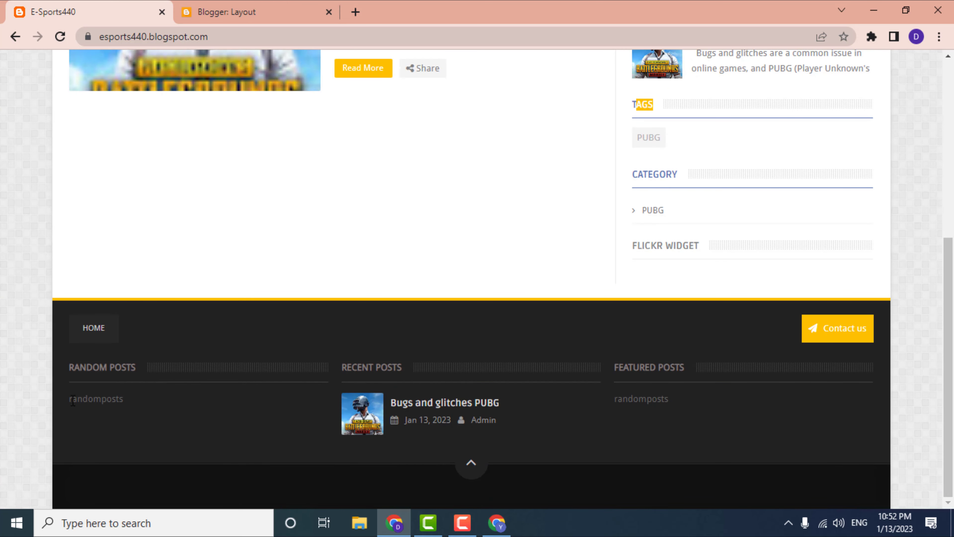
{"action": "left_click_drag", "start_coordinate": [73, 400], "coordinate": [124, 401]}
{"action": "left_click_drag", "start_coordinate": [582, 405], "coordinate": [675, 401]}
{"action": "left_click", "coordinate": [186, 501]}
{"action": "scroll", "coordinate": [419, 306], "scroll_direction": "up", "scroll_amount": 6}
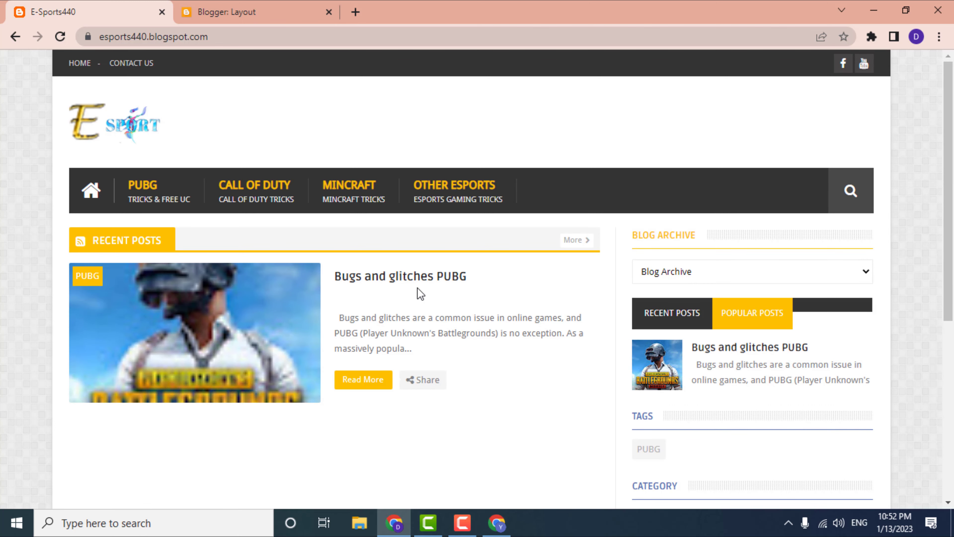
{"action": "scroll", "coordinate": [417, 293], "scroll_direction": "down", "scroll_amount": 6}
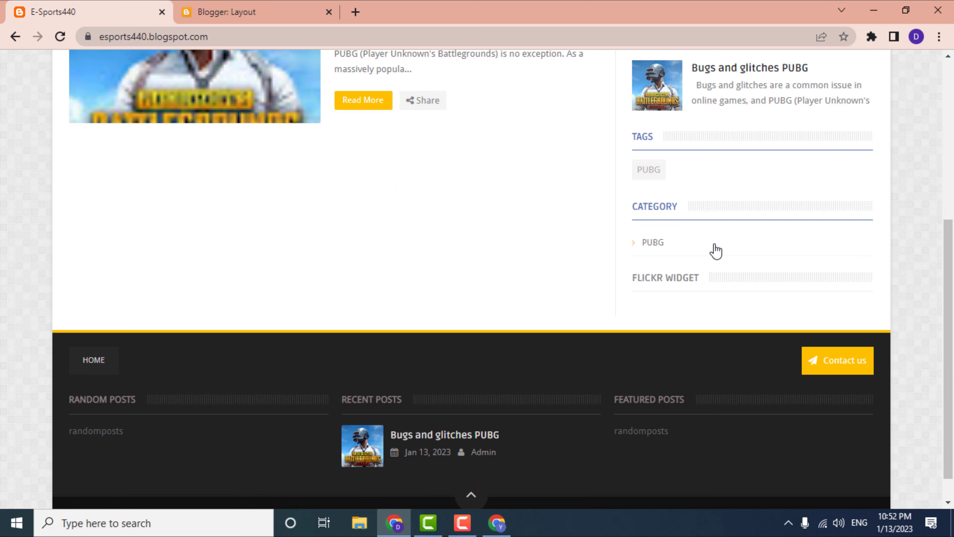
{"action": "scroll", "coordinate": [715, 292], "scroll_direction": "up", "scroll_amount": 5}
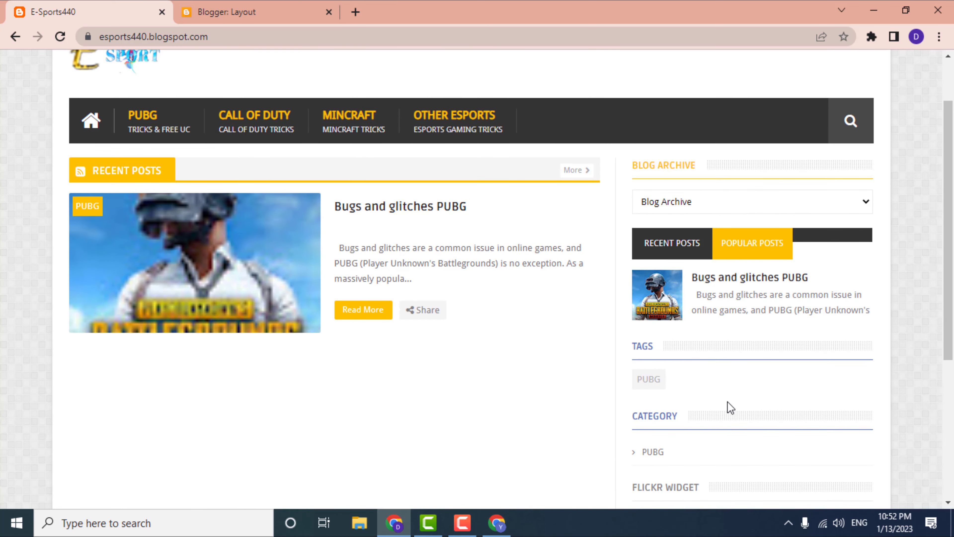
{"action": "scroll", "coordinate": [454, 253], "scroll_direction": "down", "scroll_amount": 5}
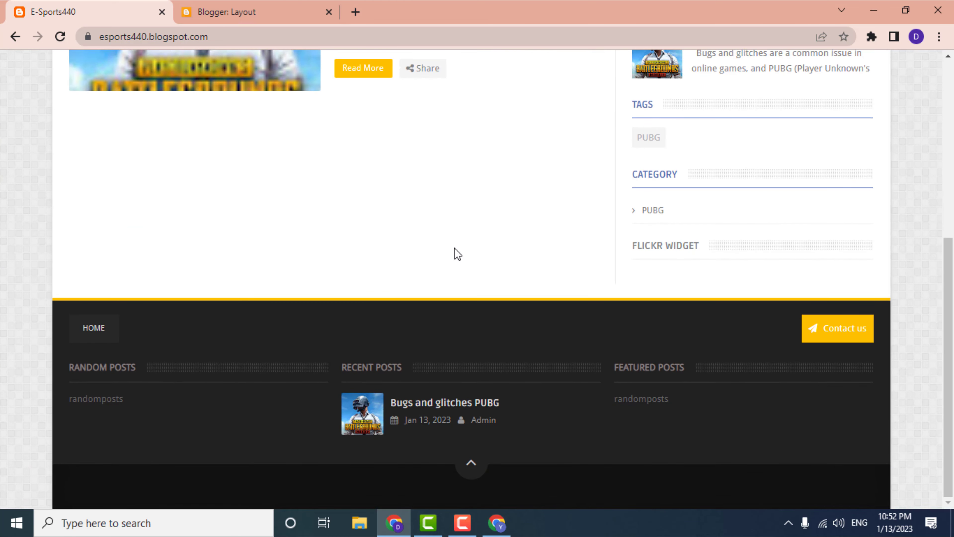